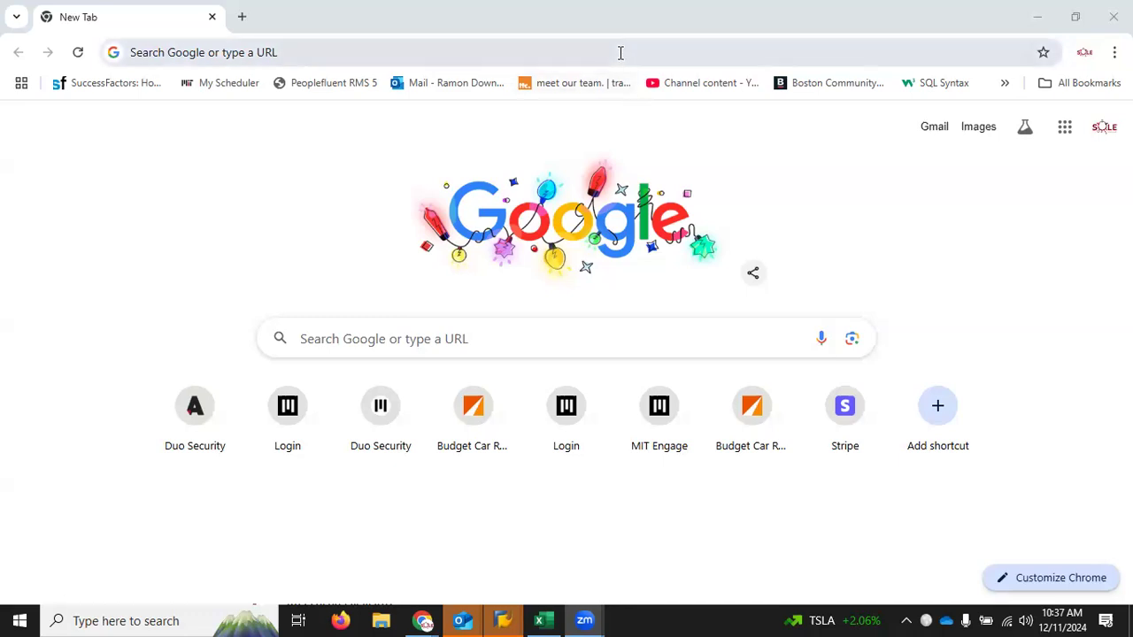
Step: Open the MIT Coupa home page at mit.coupahost.com/user/home
click(619, 53)
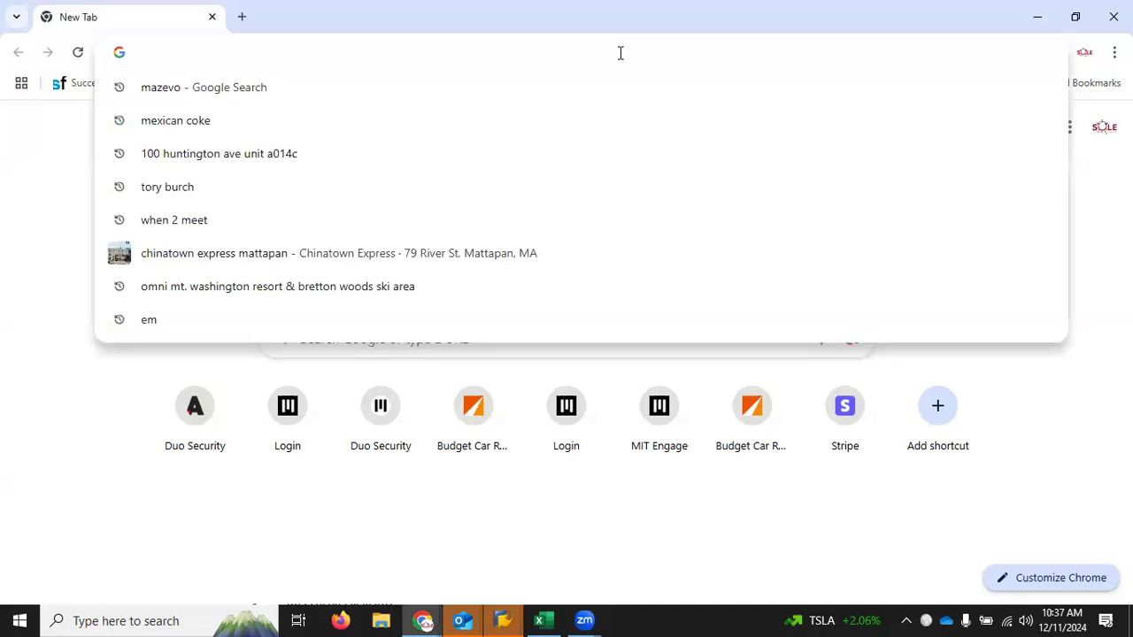
text(coup)
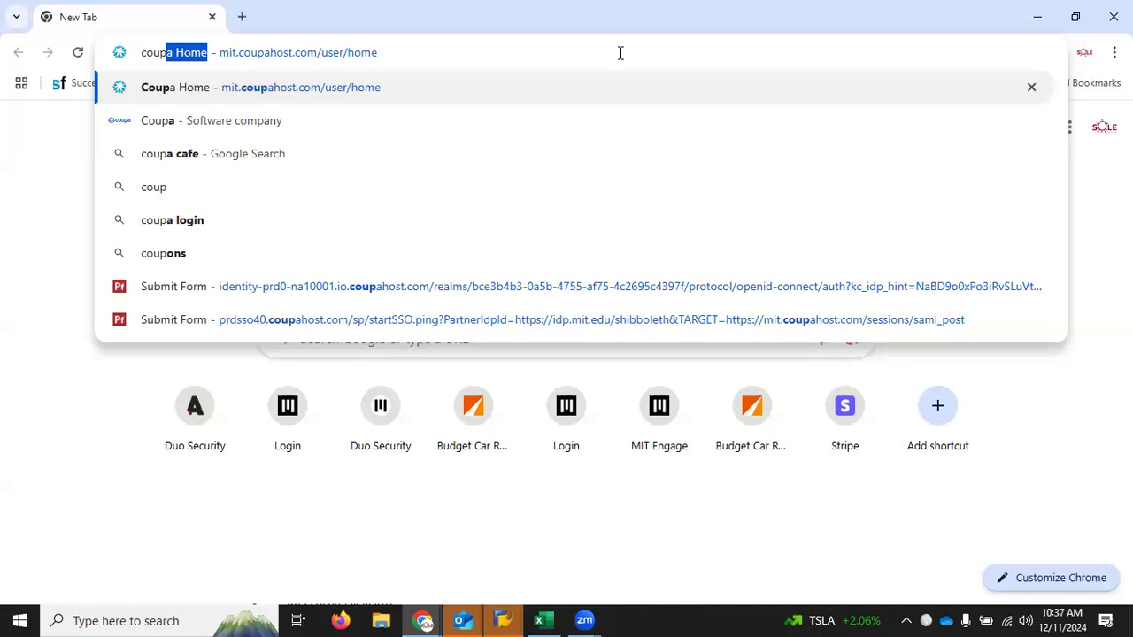
key(Right)
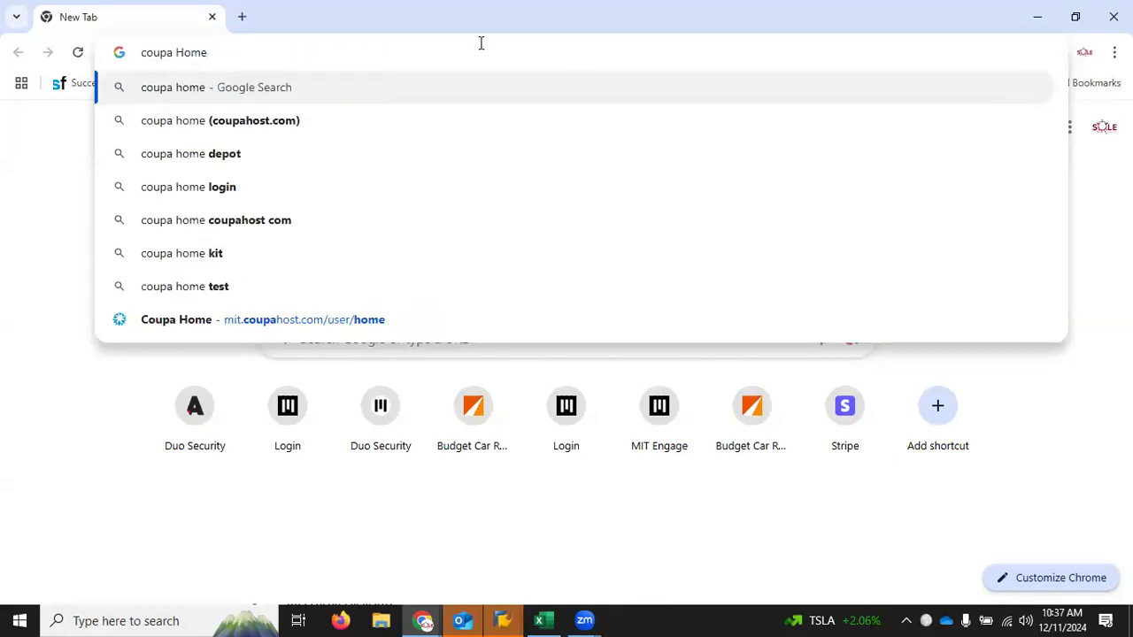
drag(218, 46, 85, 51)
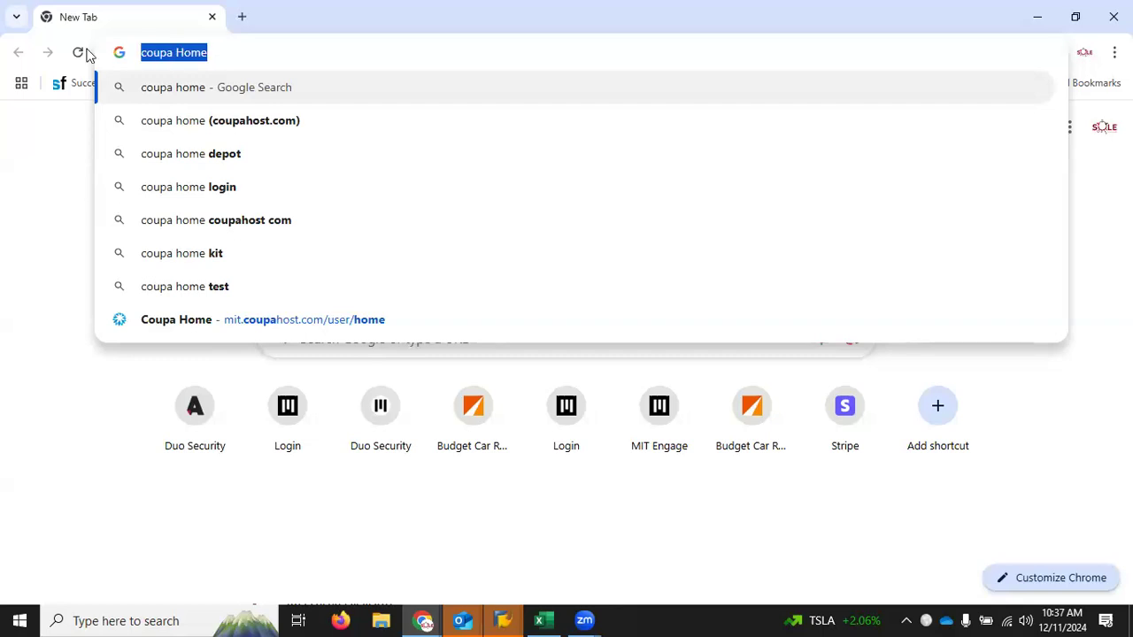
text(mi)
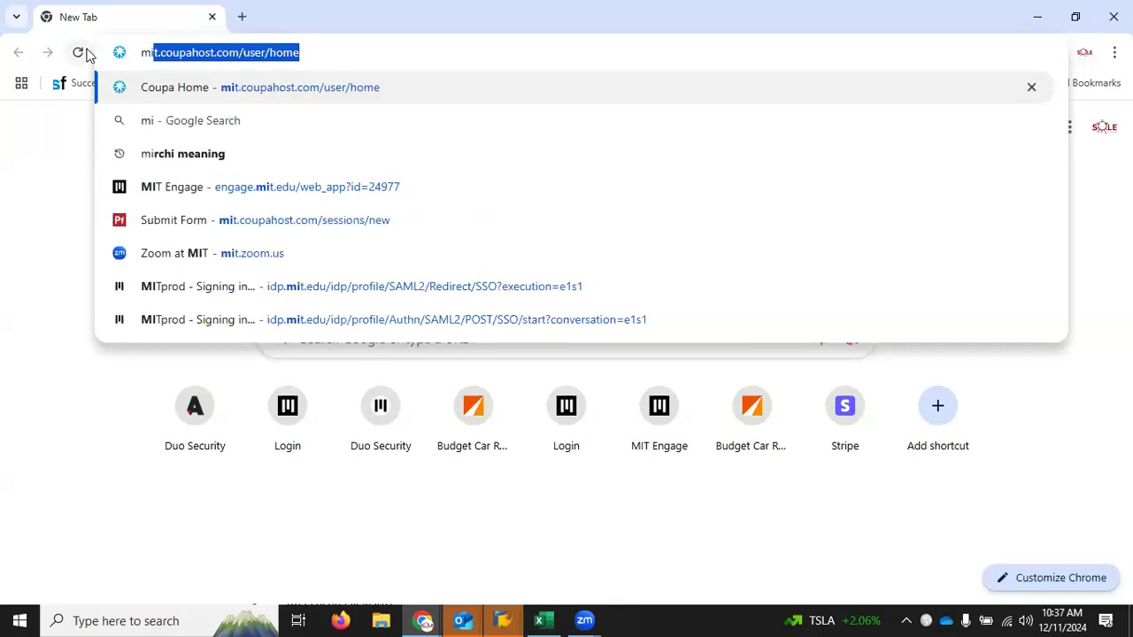
key(Return)
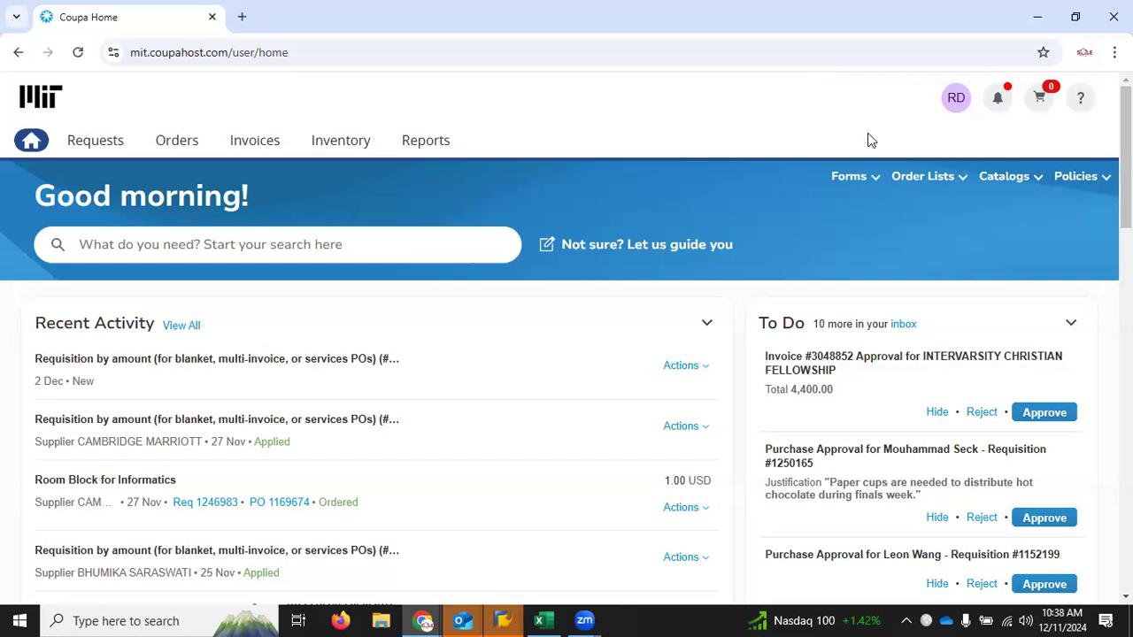
Step: Open the Amazon store from the Punchout Catalogs on the Coupa home page
click(869, 173)
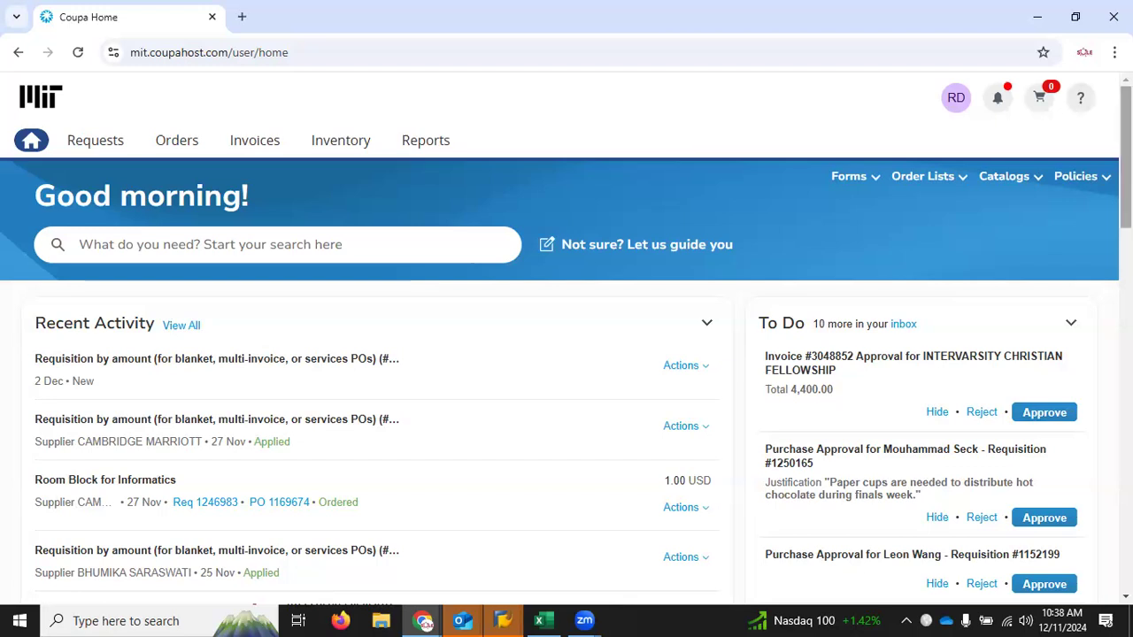
scroll(567, 336, down, 8)
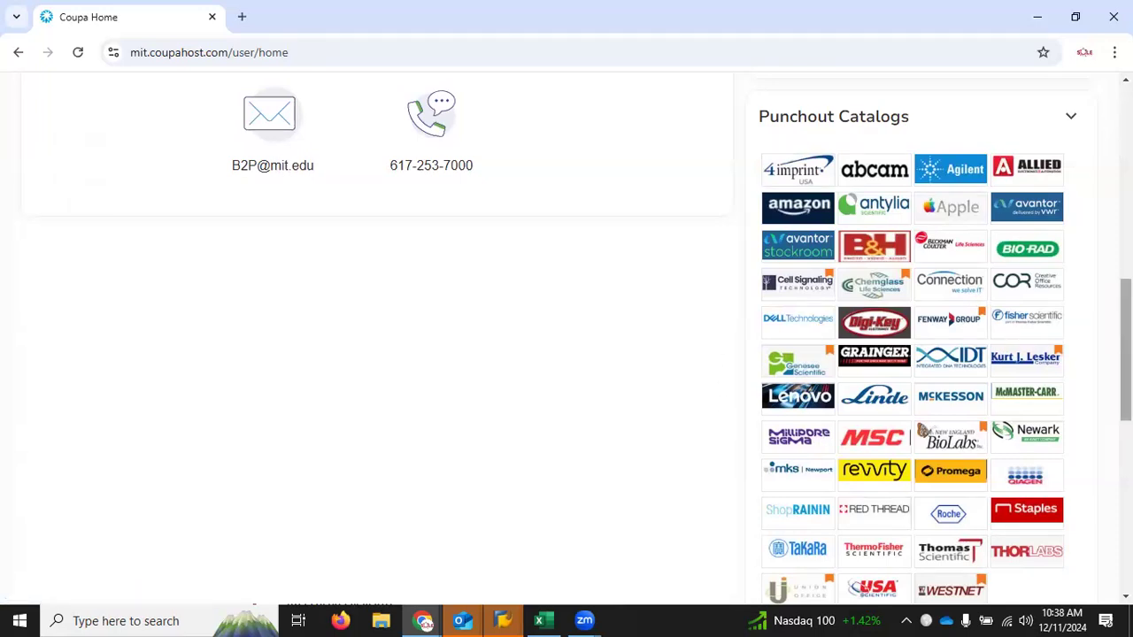
scroll(678, 341, down, 1)
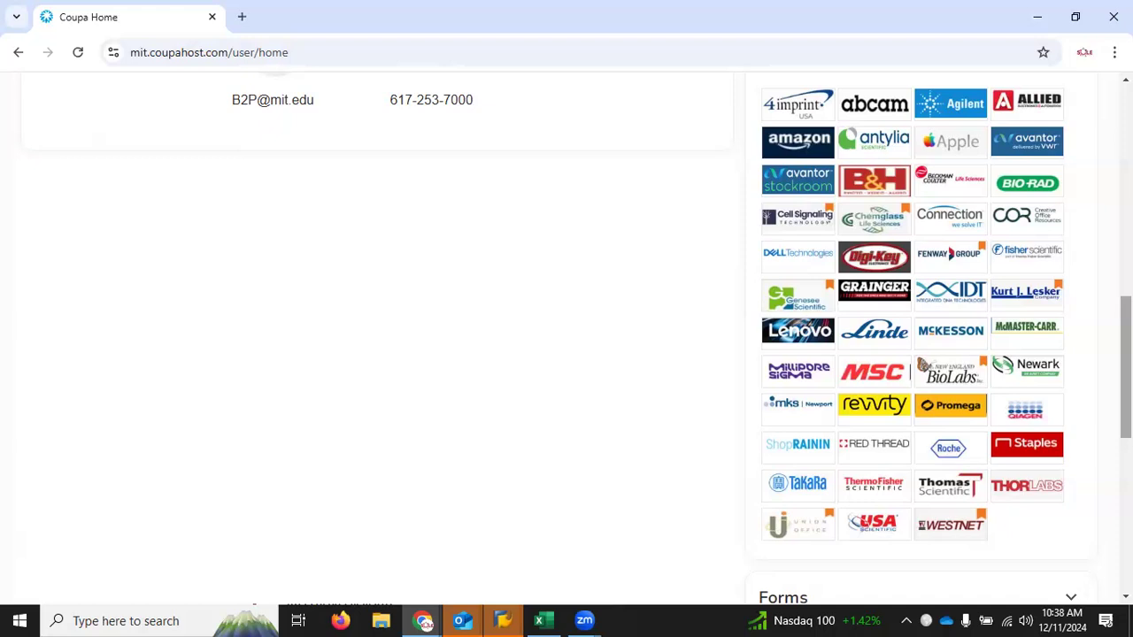
click(800, 144)
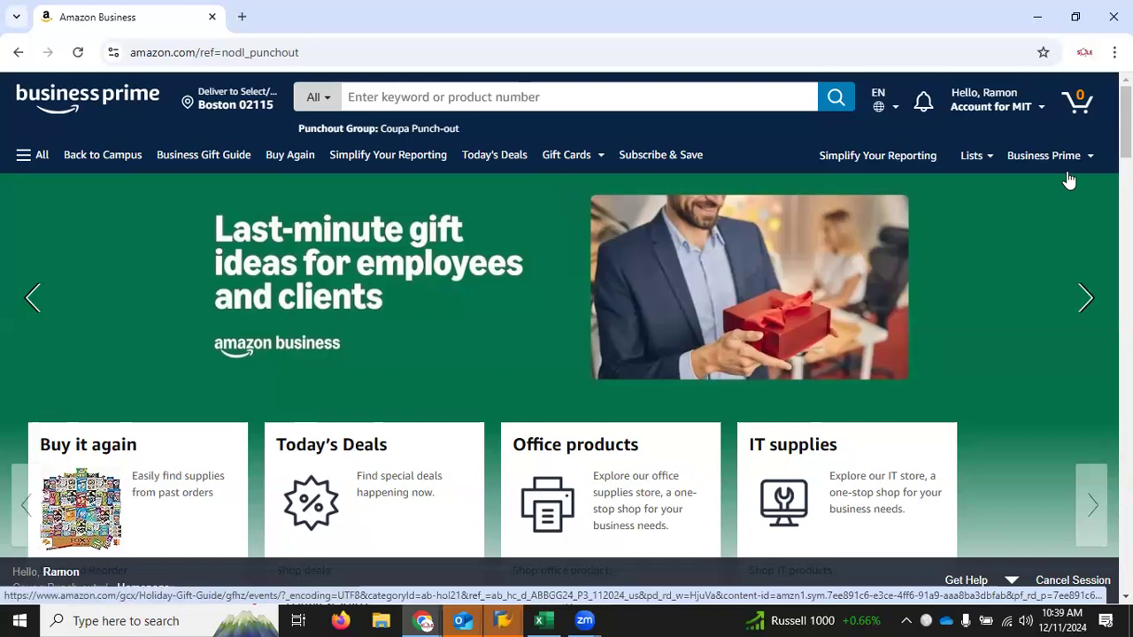
Step: Find the one-pack, 200-sheet white Bounty Paper Napkins among the company's purchased items and add one to the cart
scroll(567, 318, down, 7)
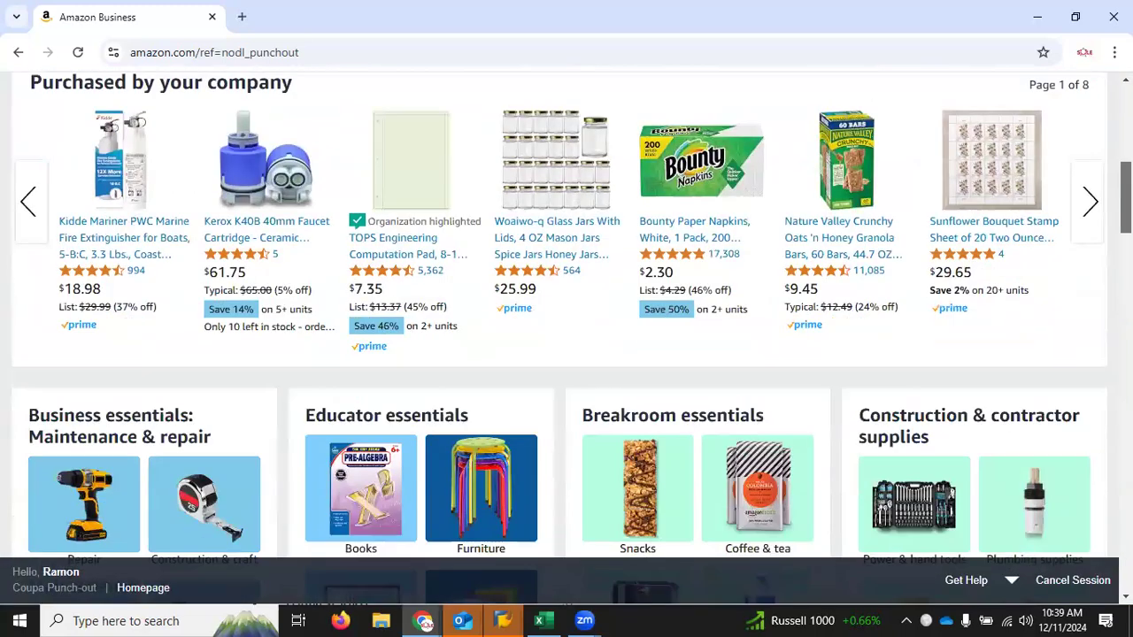
click(686, 174)
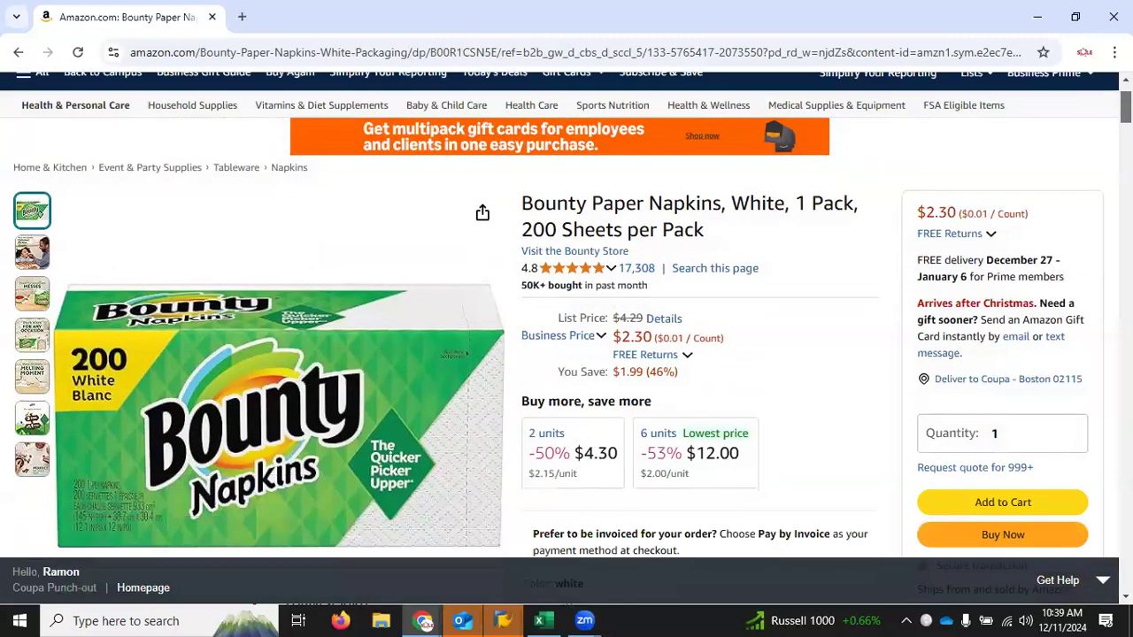
scroll(1018, 217, down, 4)
click(1001, 228)
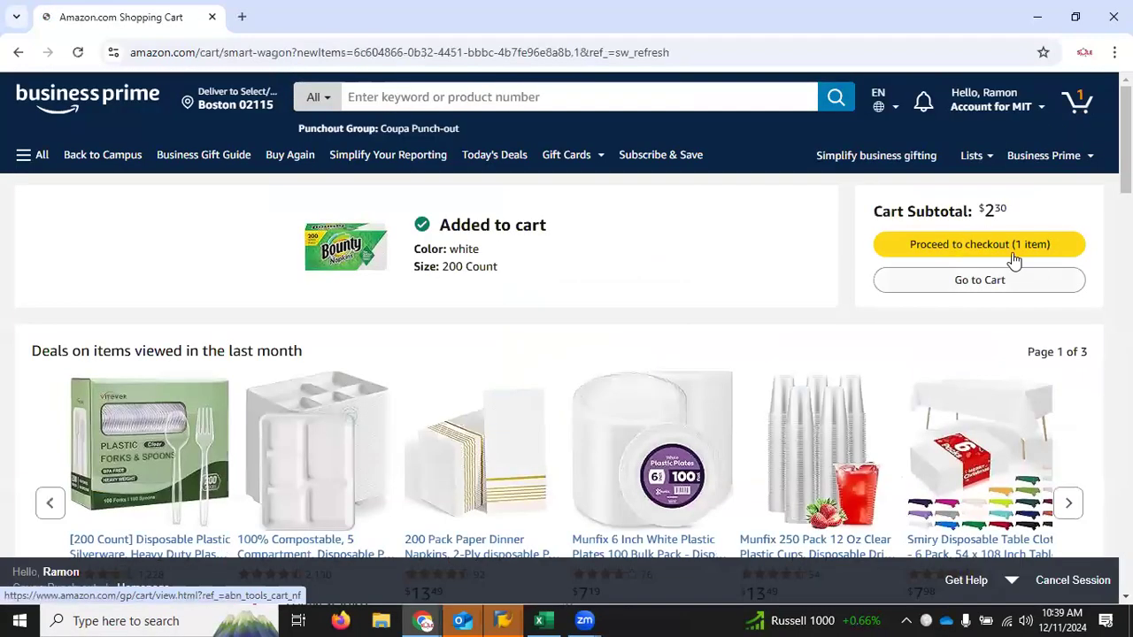
Step: Check out the Amazon cart and submit the order for approval in Coupa
click(941, 247)
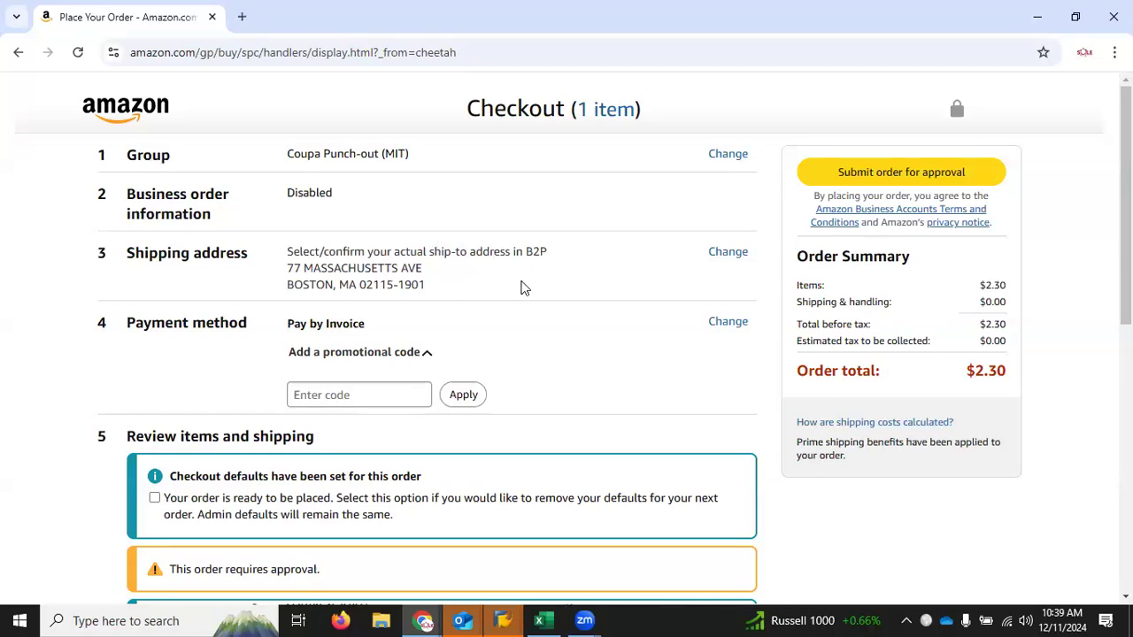
click(853, 173)
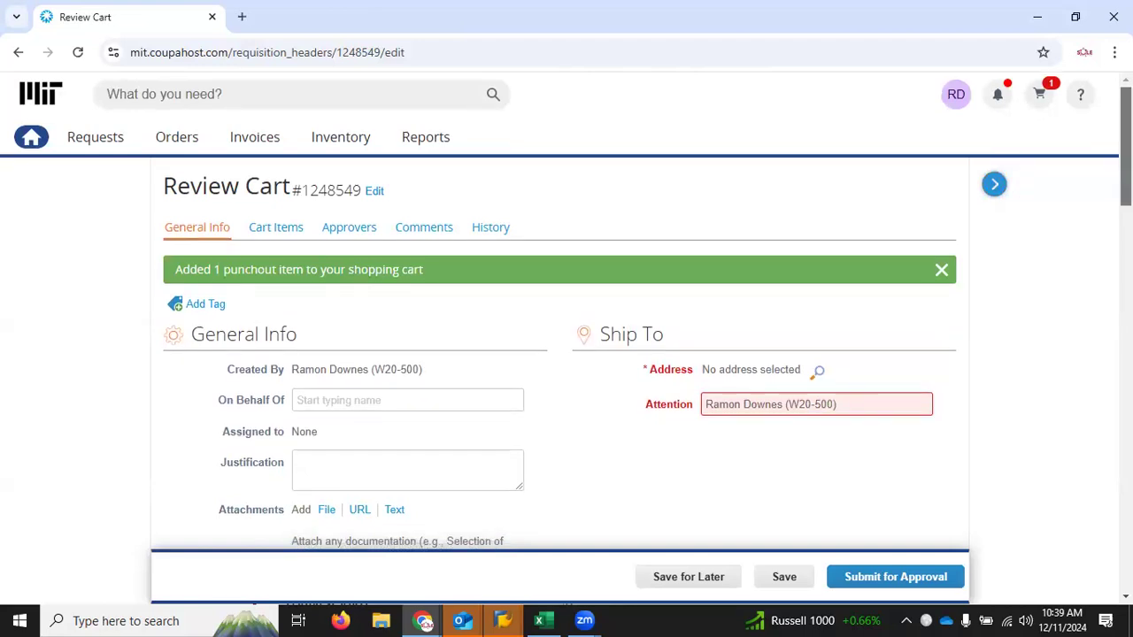
Step: Set the requisition's ship-to address to ALTERNATE SHIP-TO with location code OTHER
scroll(793, 180, down, 3)
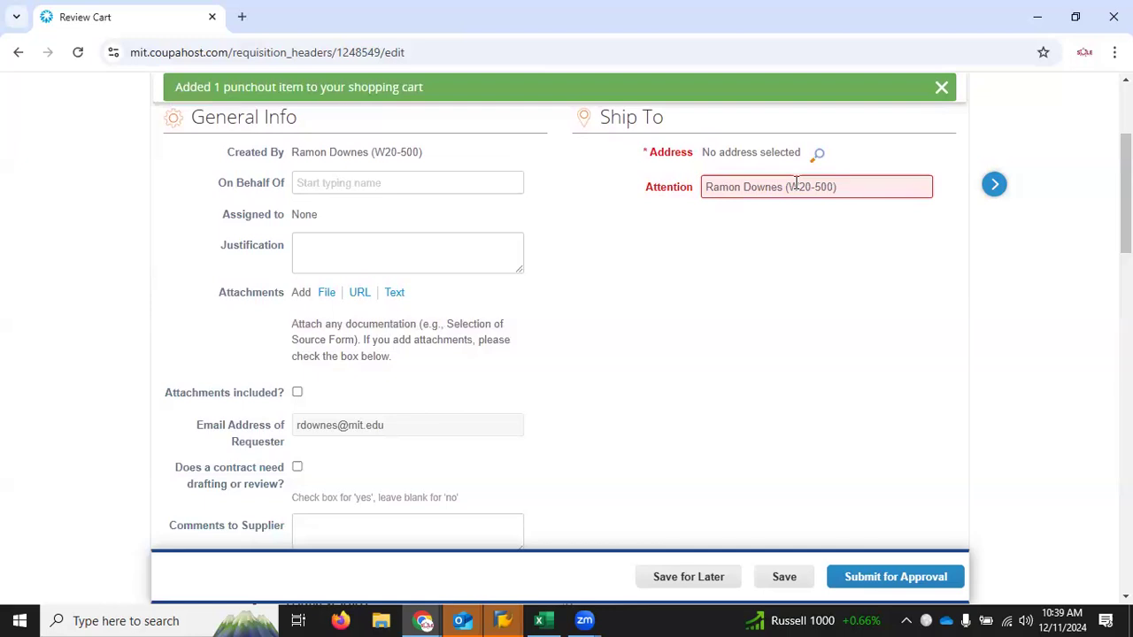
click(819, 157)
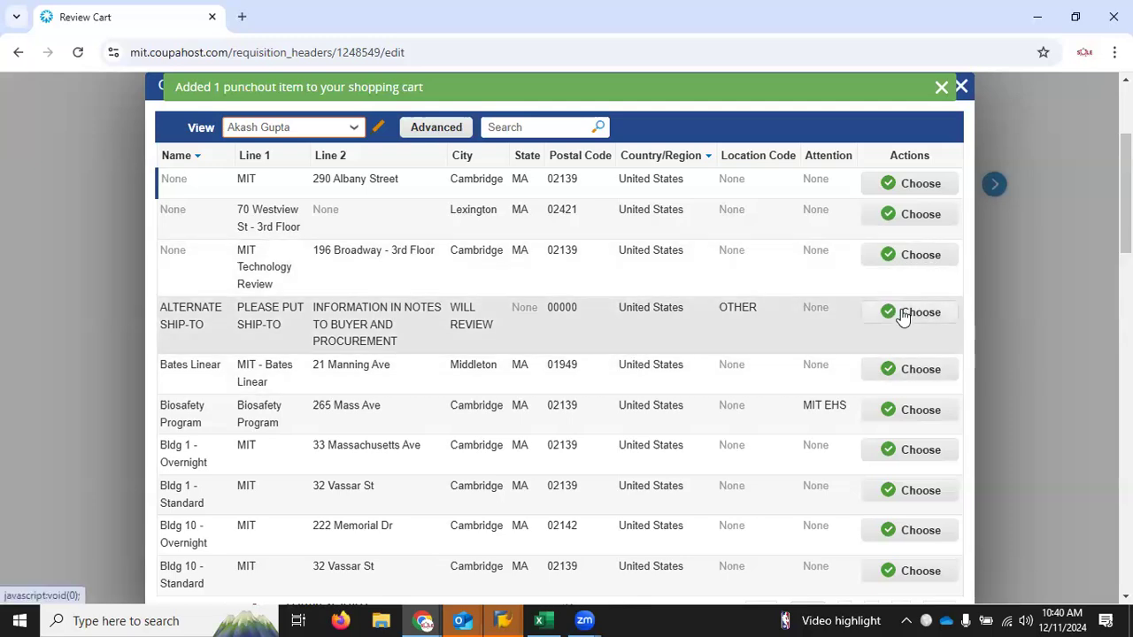
click(902, 313)
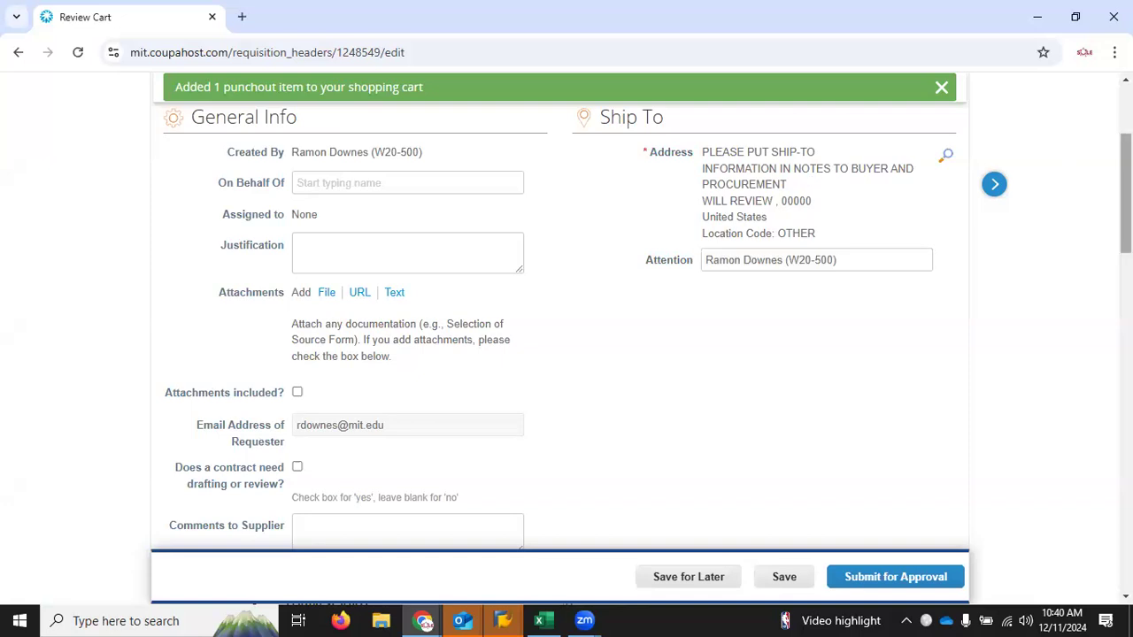
Step: Review the requisition's Notes to Buyer field, cart items, approvers, comments and general information
drag(1126, 194, 1126, 268)
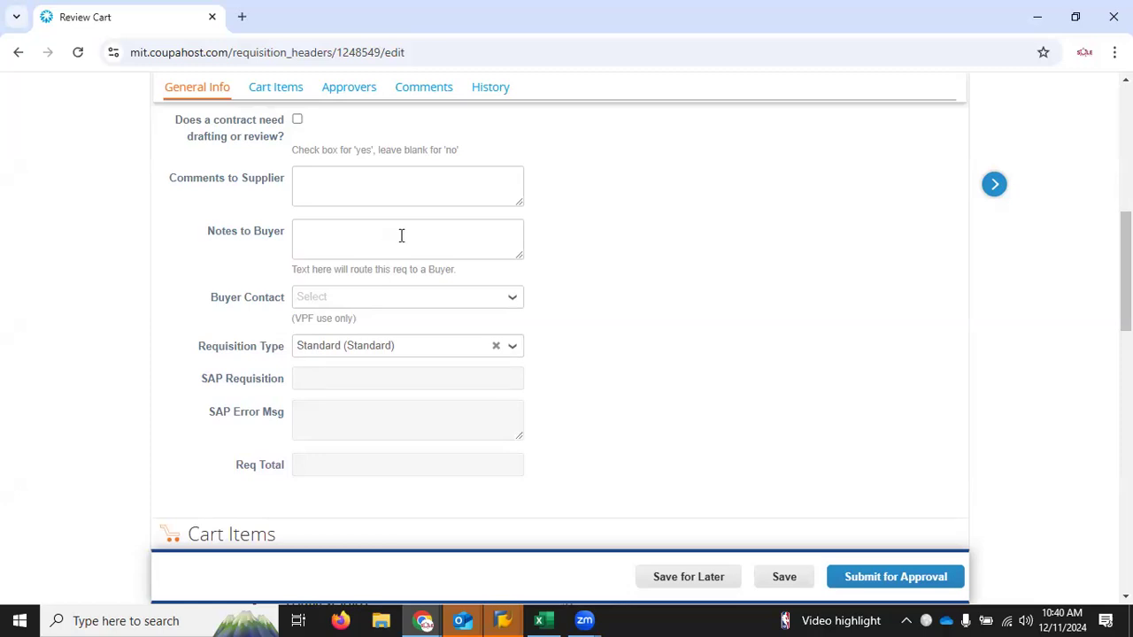
drag(1126, 272, 1126, 505)
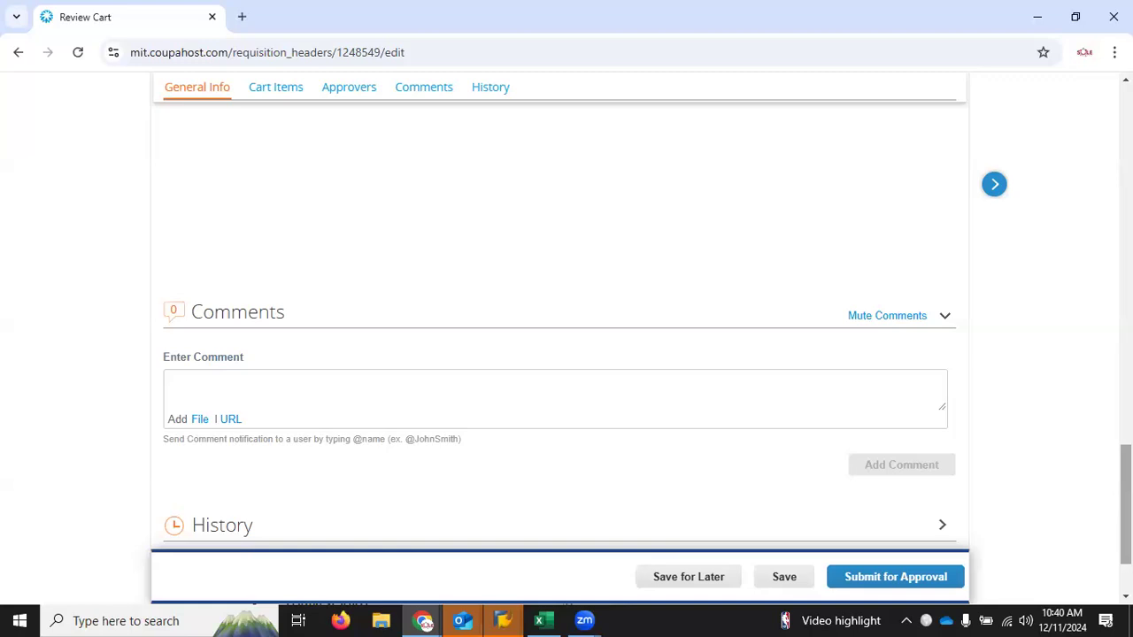
scroll(566, 336, up, 6)
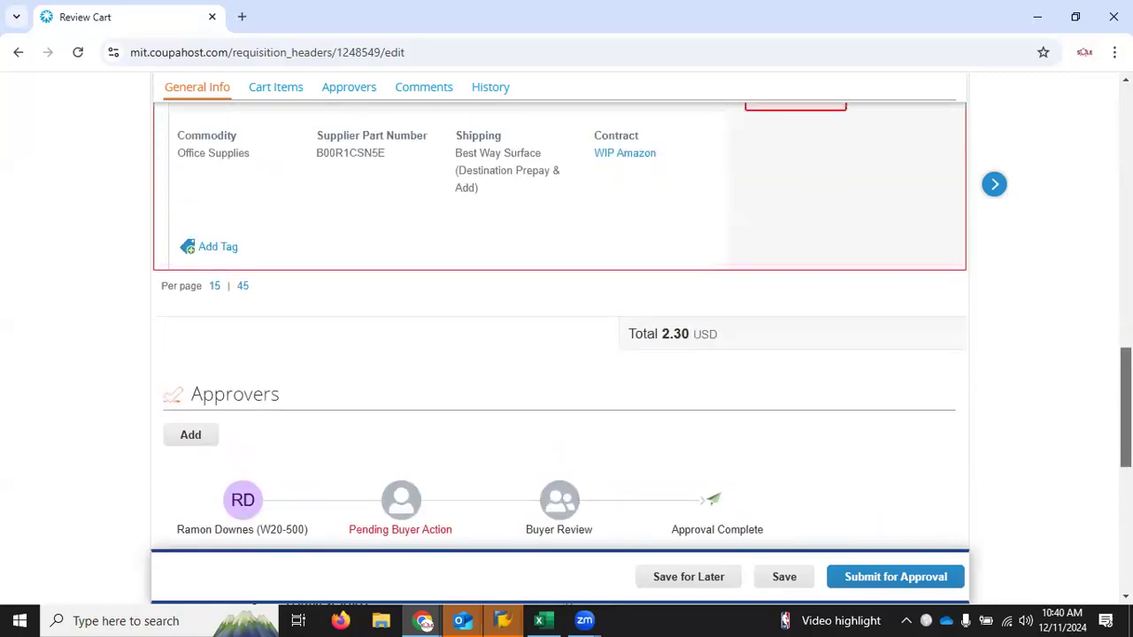
scroll(567, 336, up, 3)
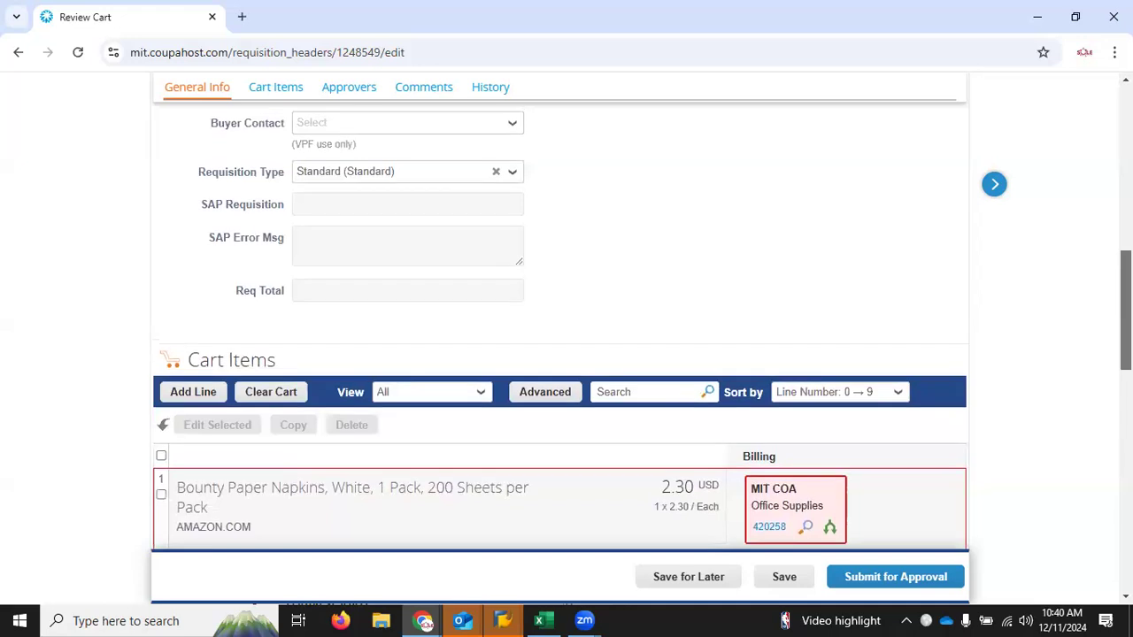
scroll(566, 337, up, 6)
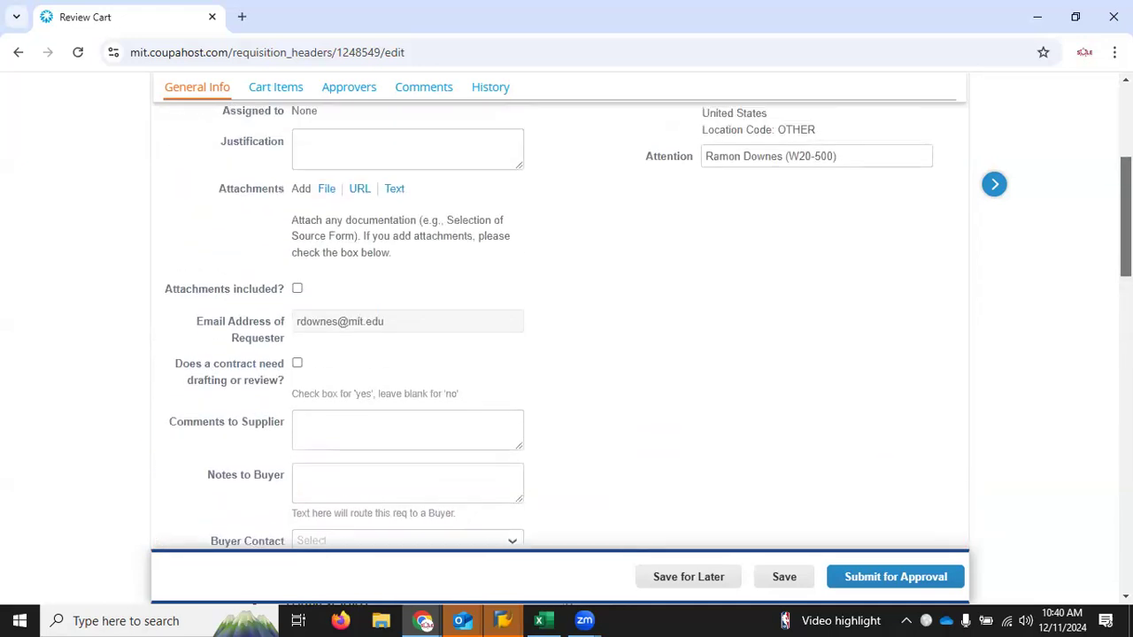
scroll(566, 336, up, 1)
scroll(566, 337, down, 8)
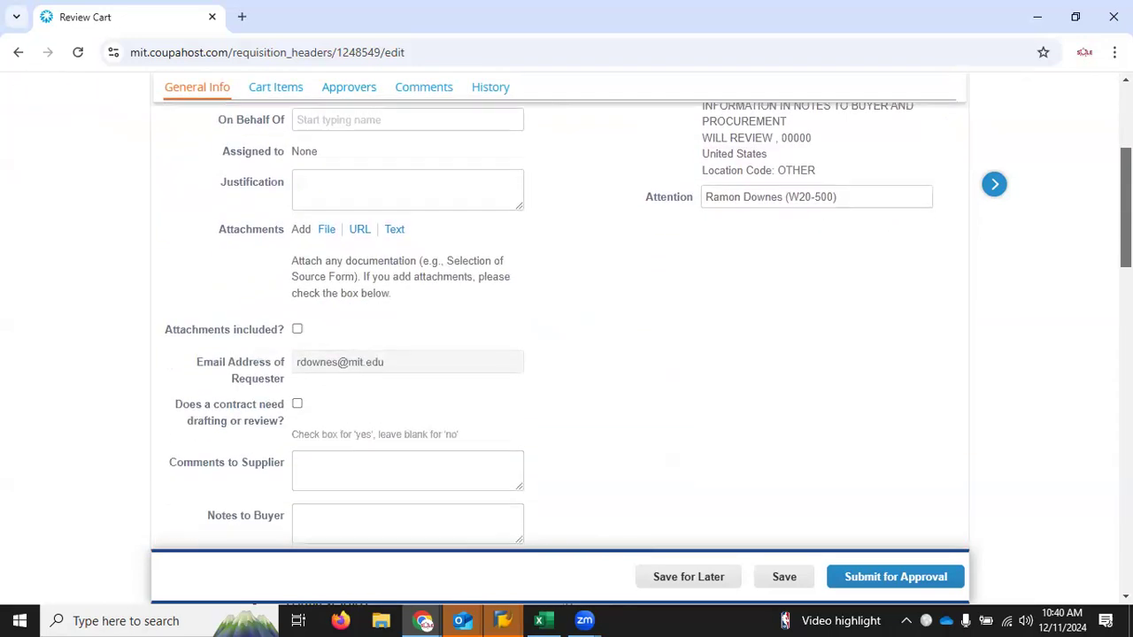
scroll(567, 336, up, 6)
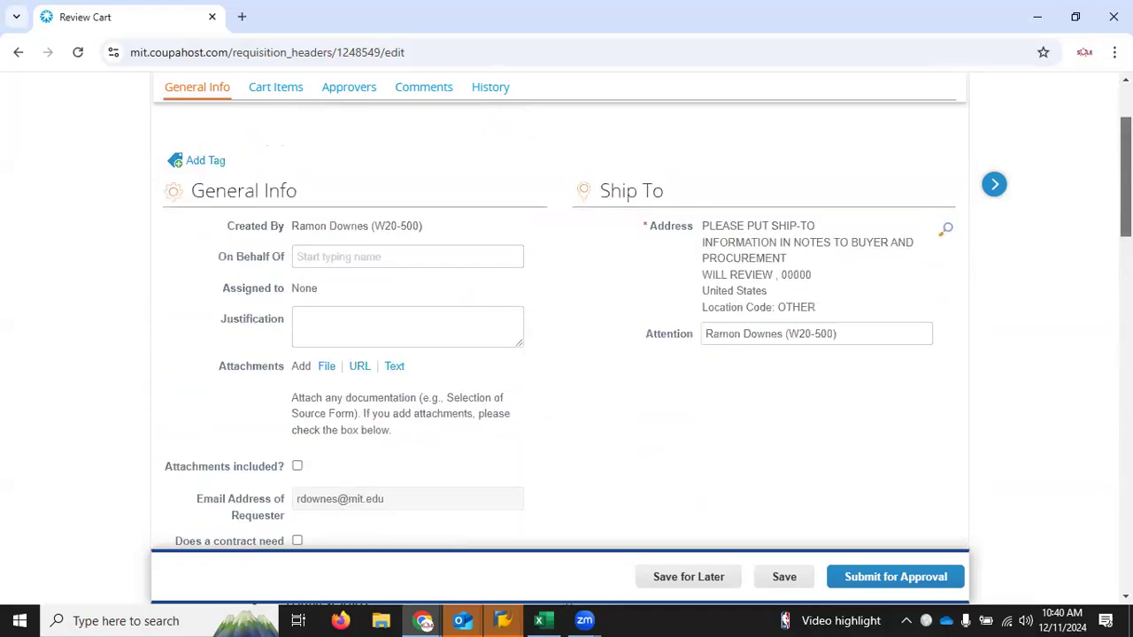
Step: Open the billing account selection for the Bounty Paper Napkins line and show its cost object choices
scroll(566, 336, down, 3)
scroll(567, 336, down, 3)
scroll(566, 336, up, 2)
scroll(567, 336, down, 1)
scroll(566, 336, down, 10)
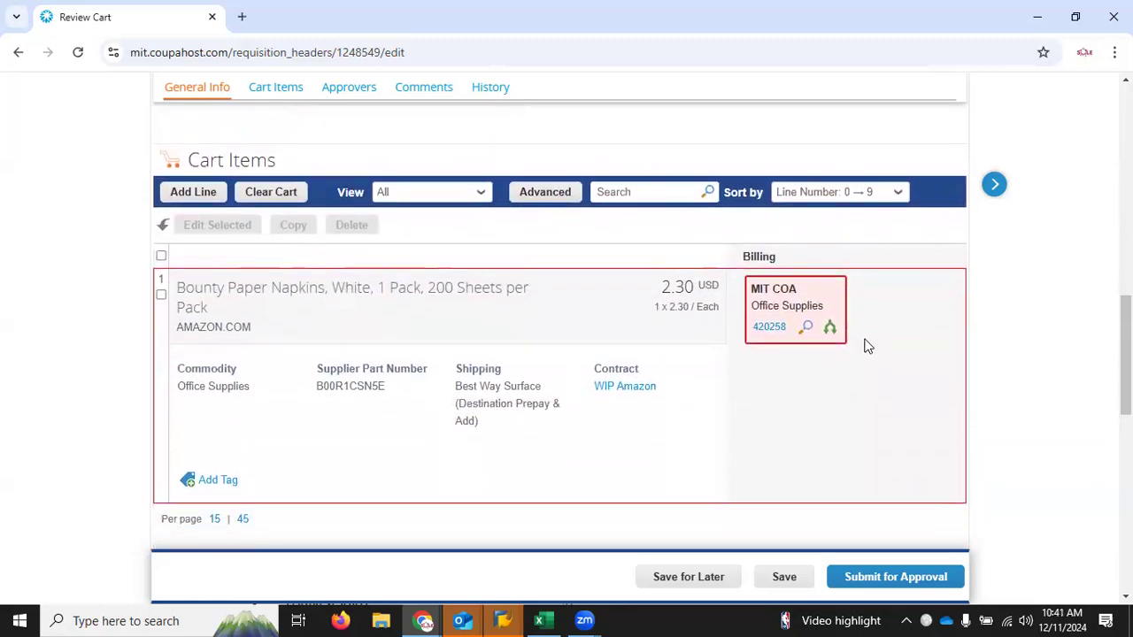
click(806, 330)
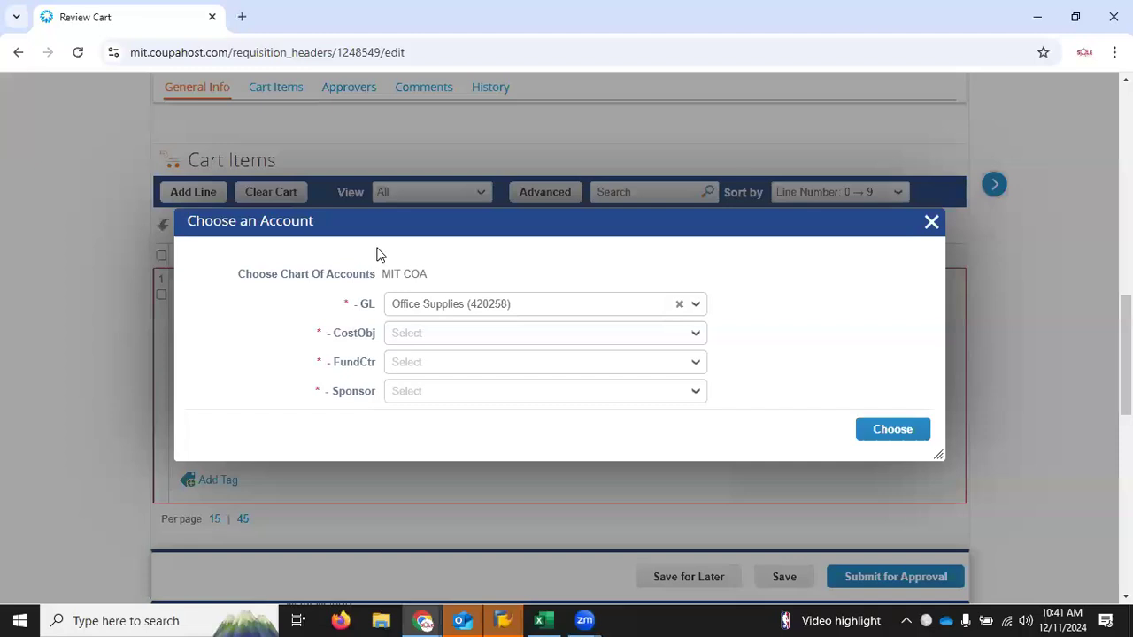
click(410, 334)
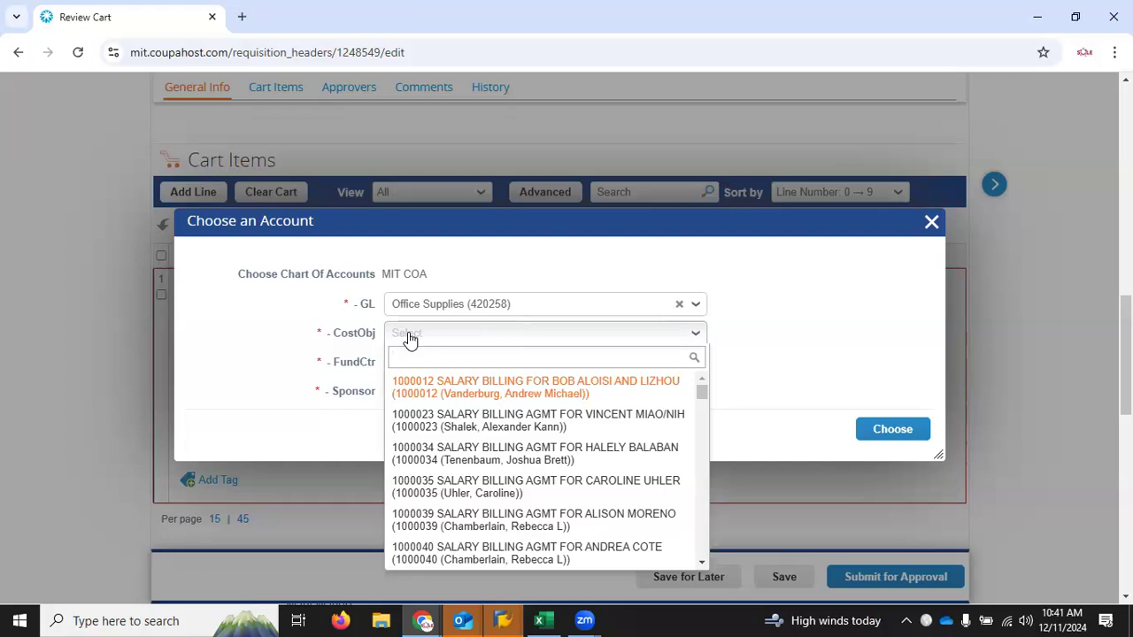
text(173)
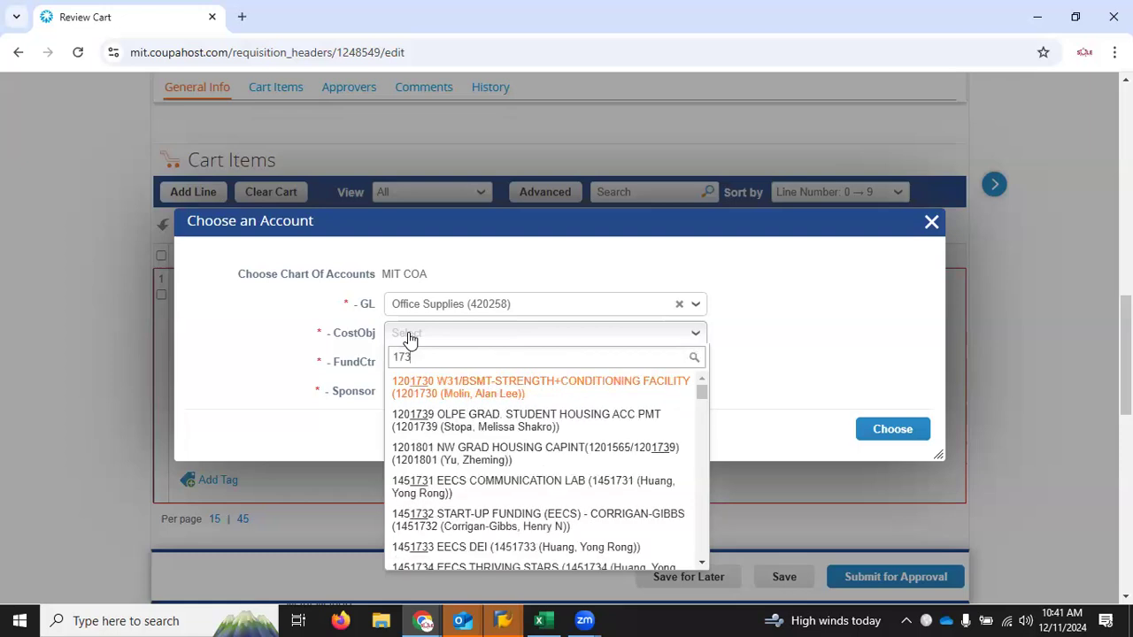
text(6200)
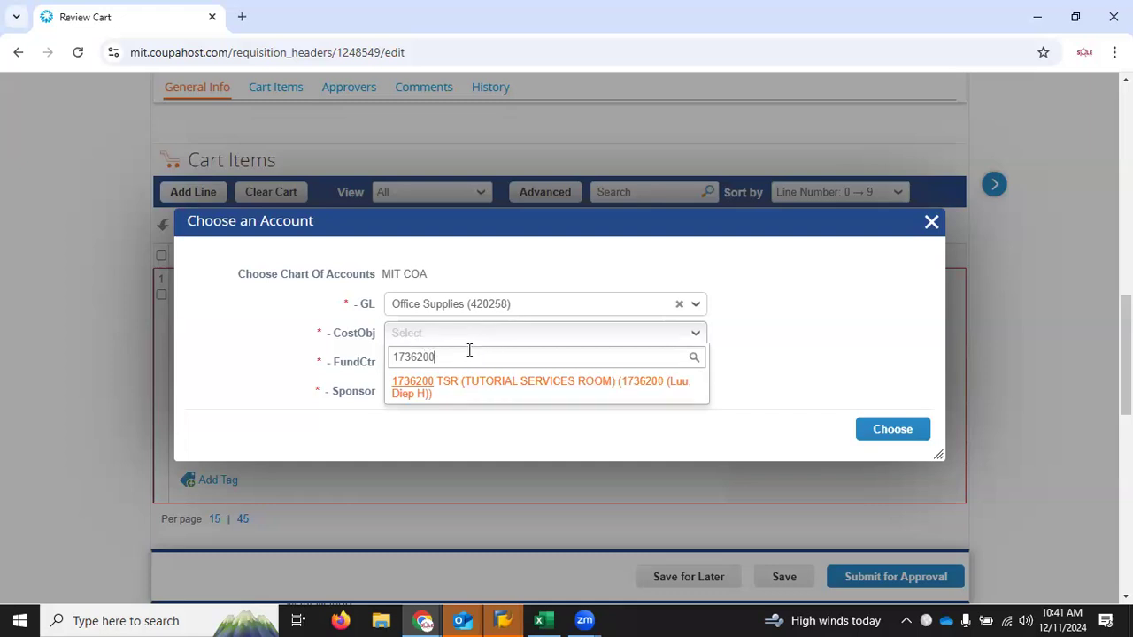
key(BackSpace)
key(BackSpace)
key(BackSpace)
key(BackSpace)
key(BackSpace)
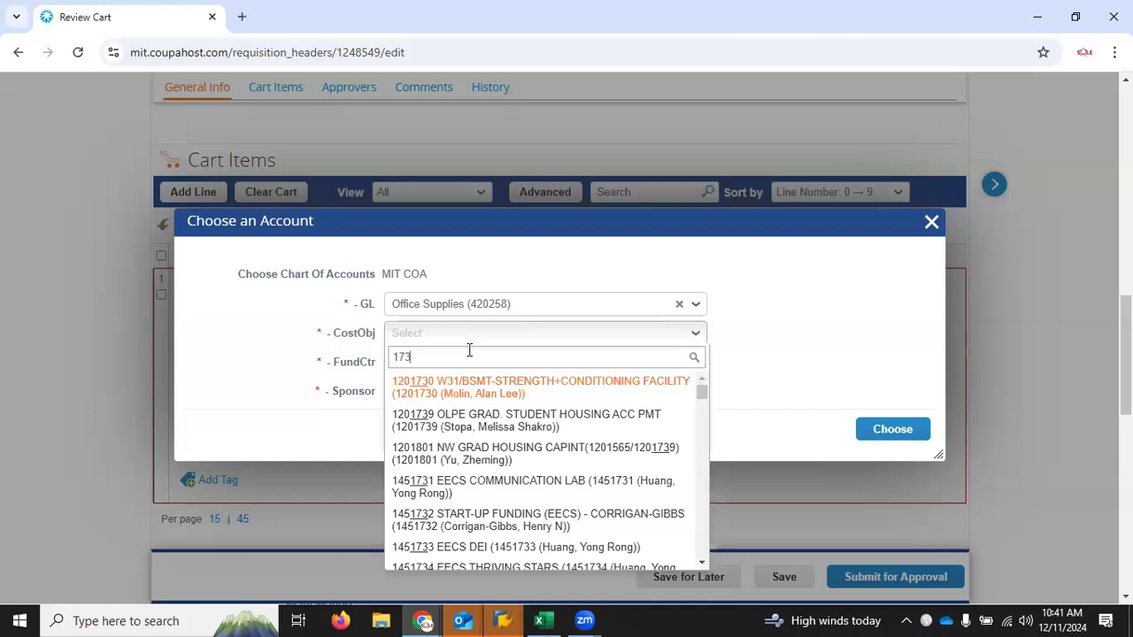
Step: Search the cost objects for SOLE, select SOLE OFFICE and apply the account to the napkins line
text(SOLE)
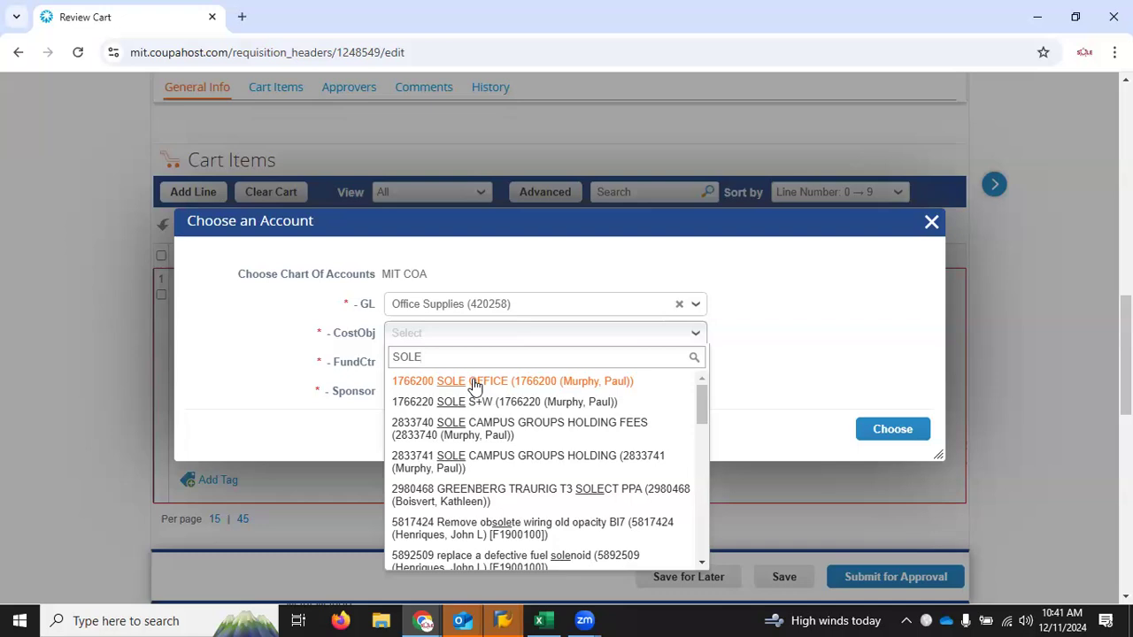
click(475, 386)
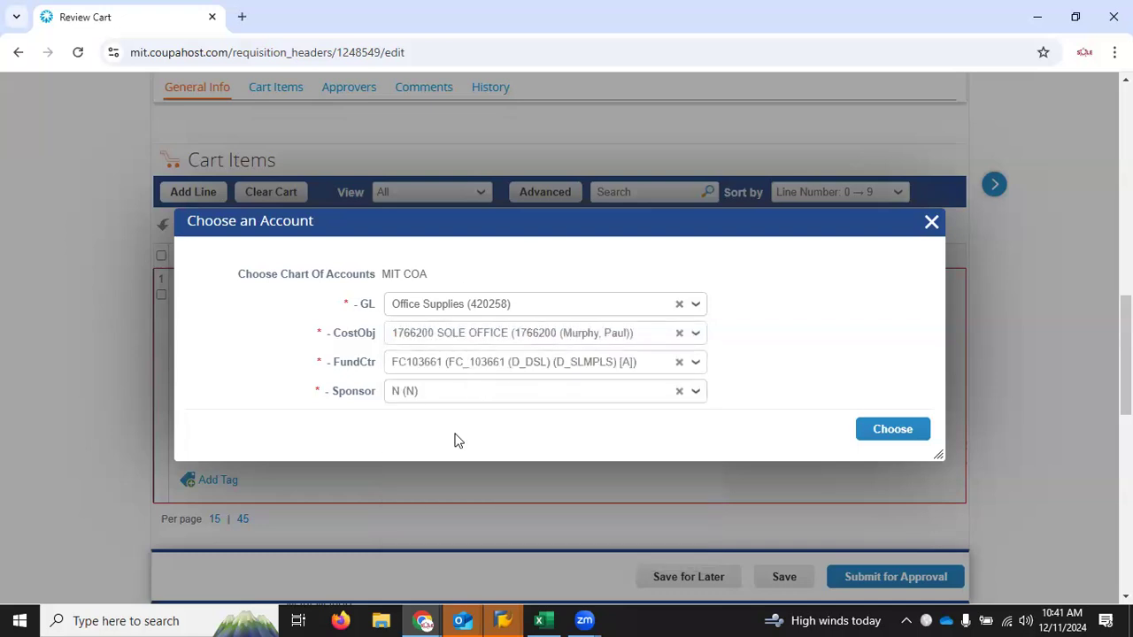
click(896, 428)
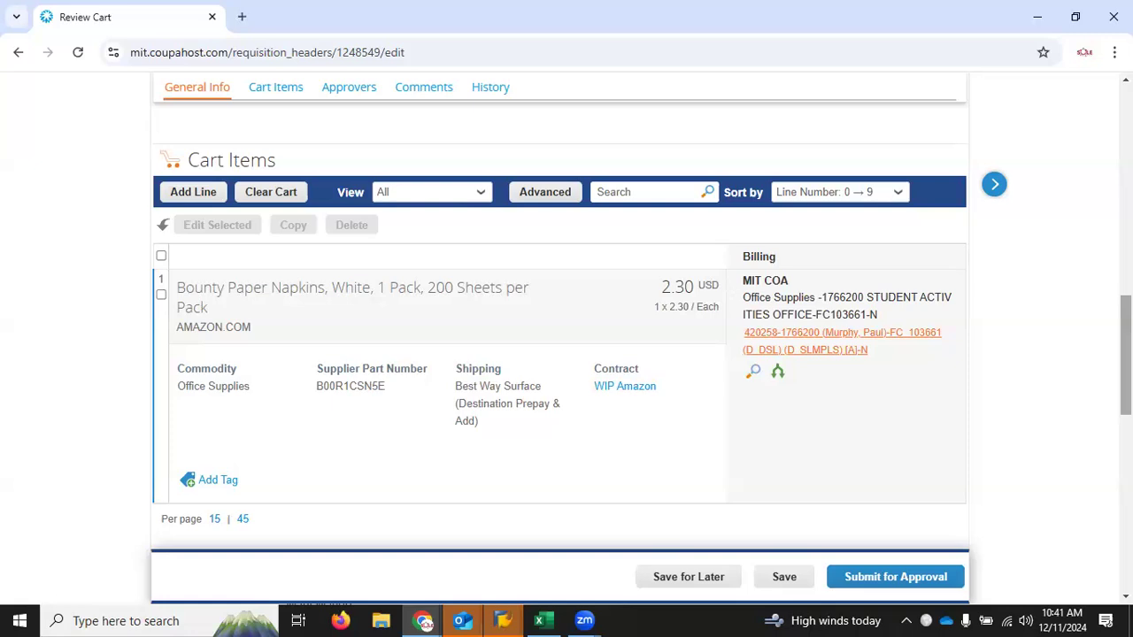
scroll(558, 325, down, 5)
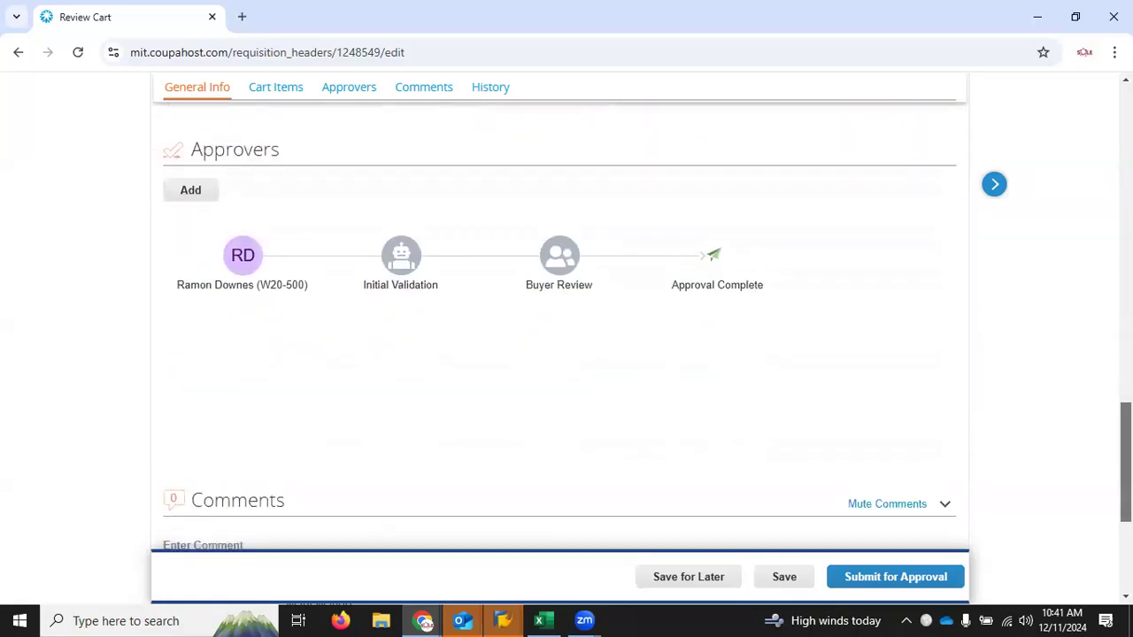
Step: Add another approver by name to the requisition's approval chain, positioned after the current approver
scroll(558, 354, down, 4)
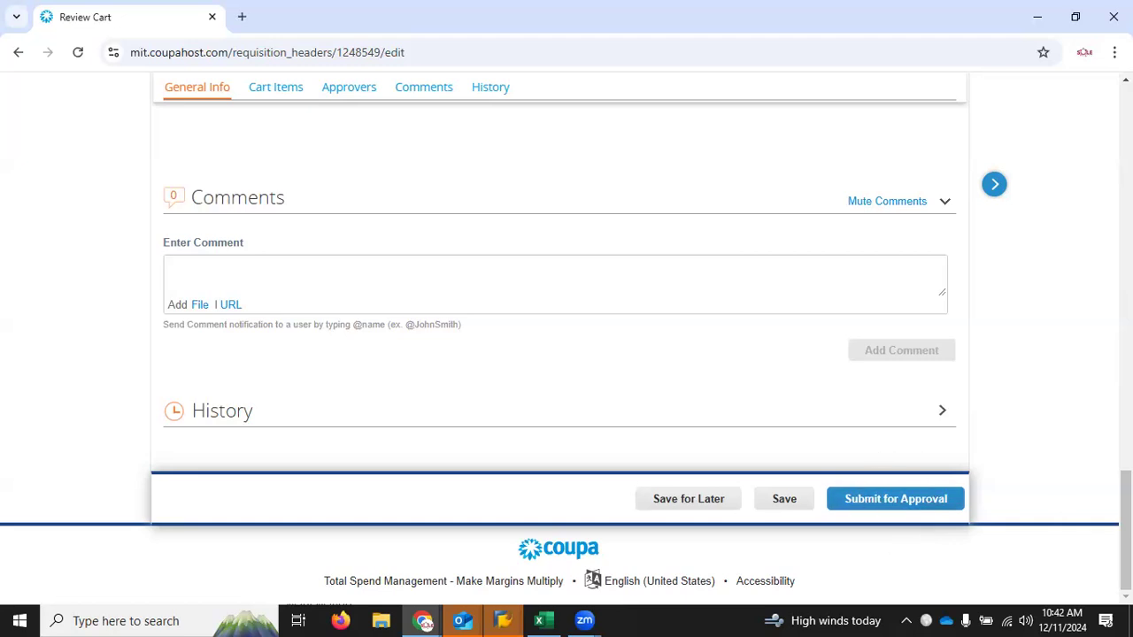
scroll(485, 381, up, 4)
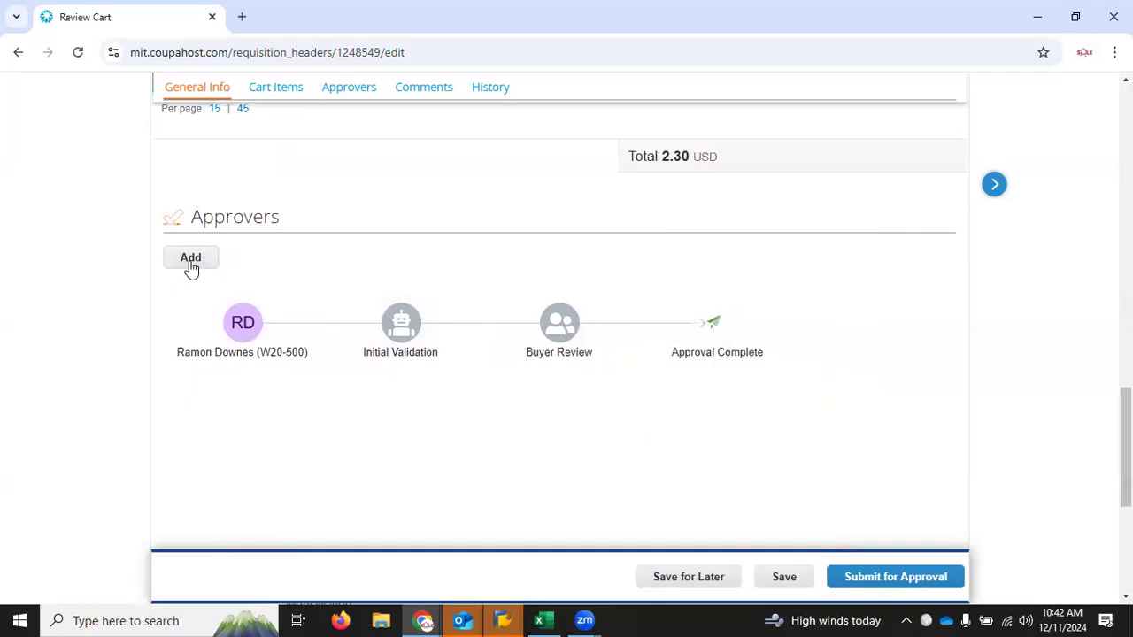
click(191, 259)
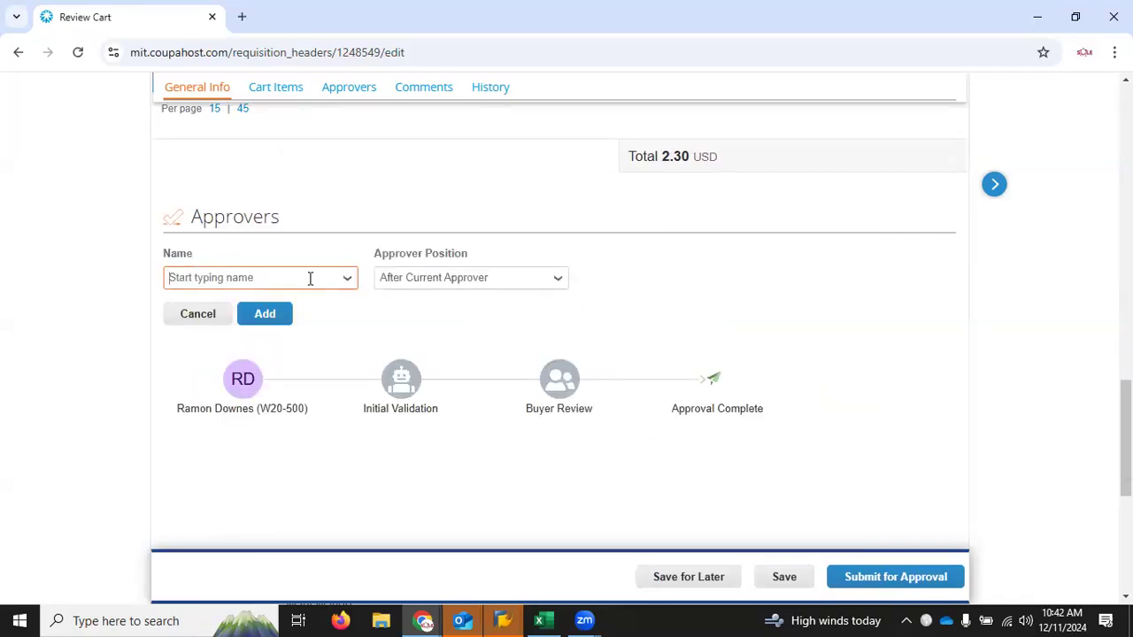
text(m)
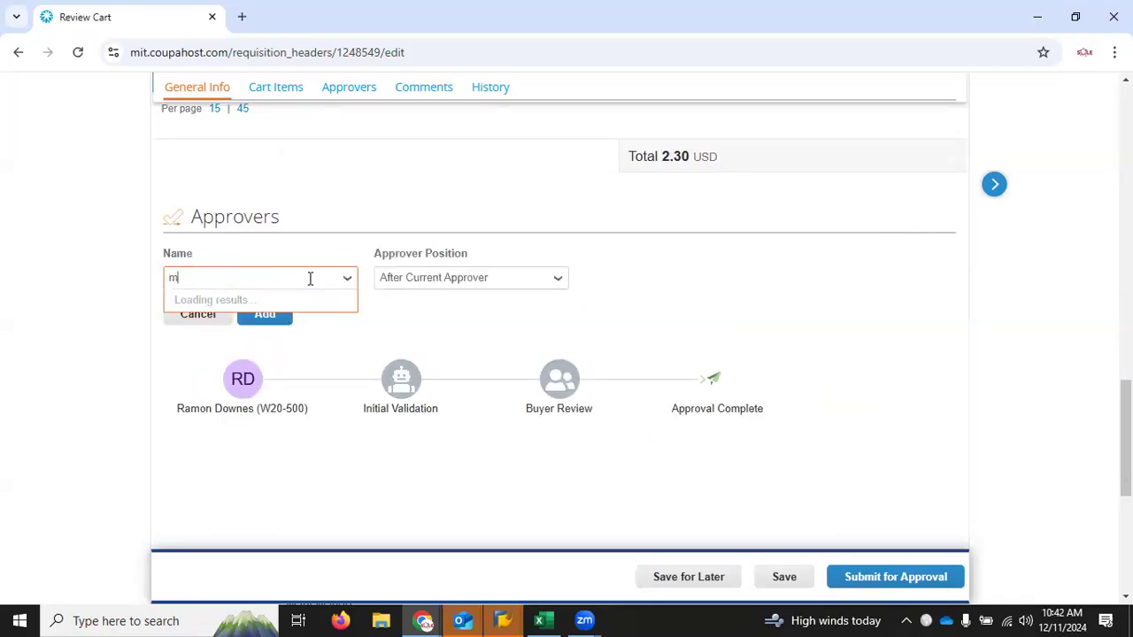
text(ary)
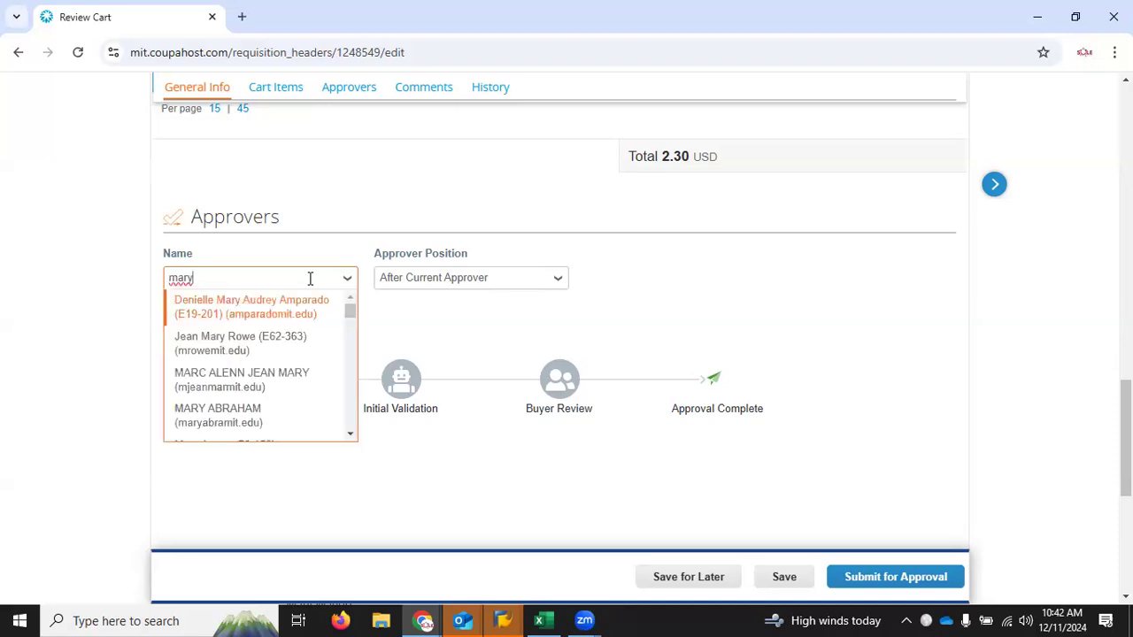
text( man)
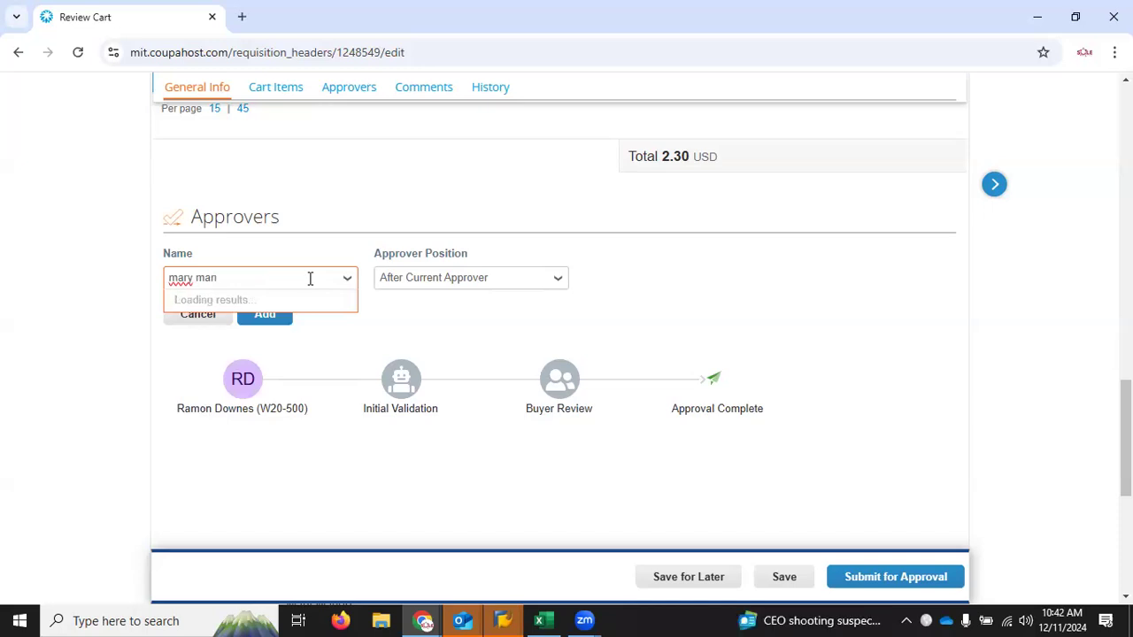
text(fo)
text(go)
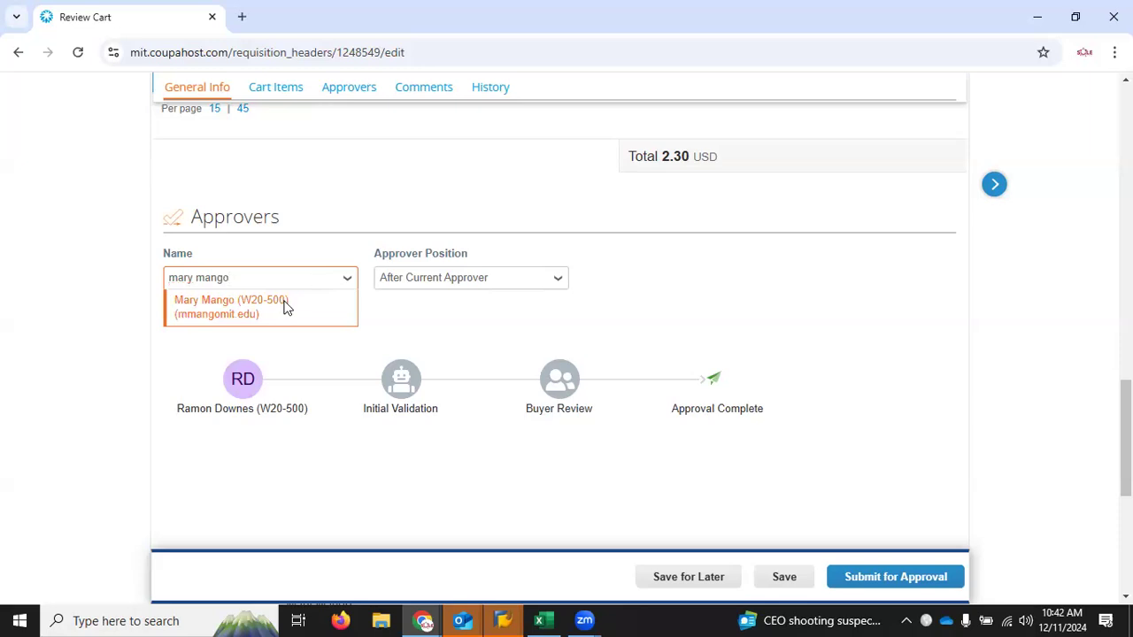
click(285, 307)
click(284, 312)
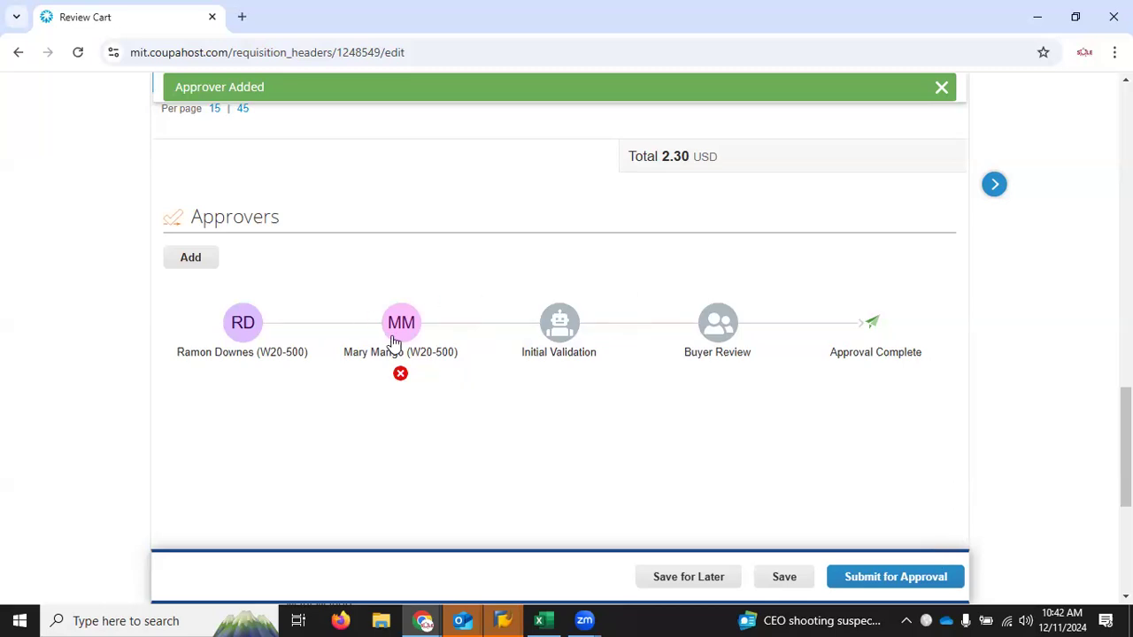
Step: Leave the cart review and return to the Coupa home page
drag(1125, 443, 1125, 138)
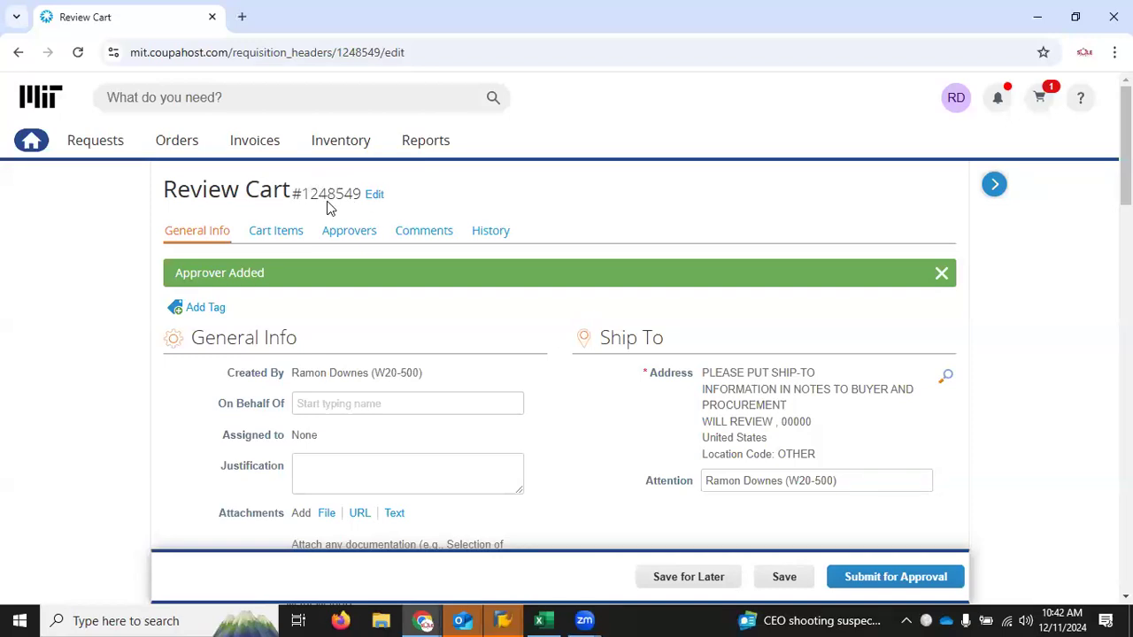
mouse_move(1125, 151)
mouse_down()
mouse_move(1126, 478)
mouse_move(1125, 141)
mouse_up()
click(32, 144)
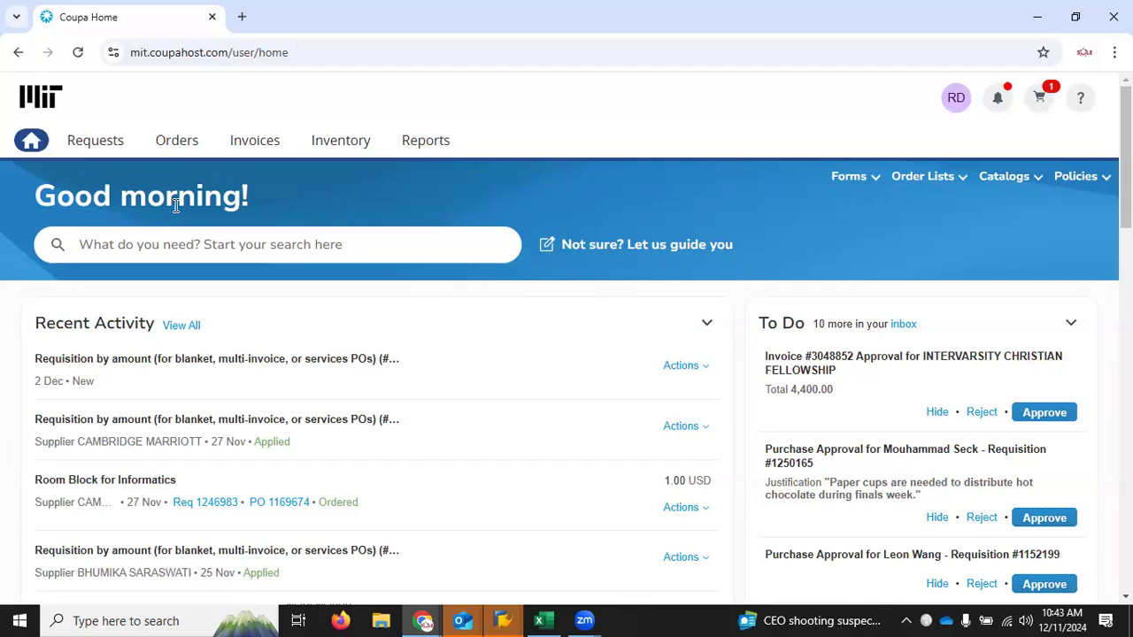
Step: Examine the home page's search suggestions, recent activity, to-do list and punchout catalogs
click(259, 250)
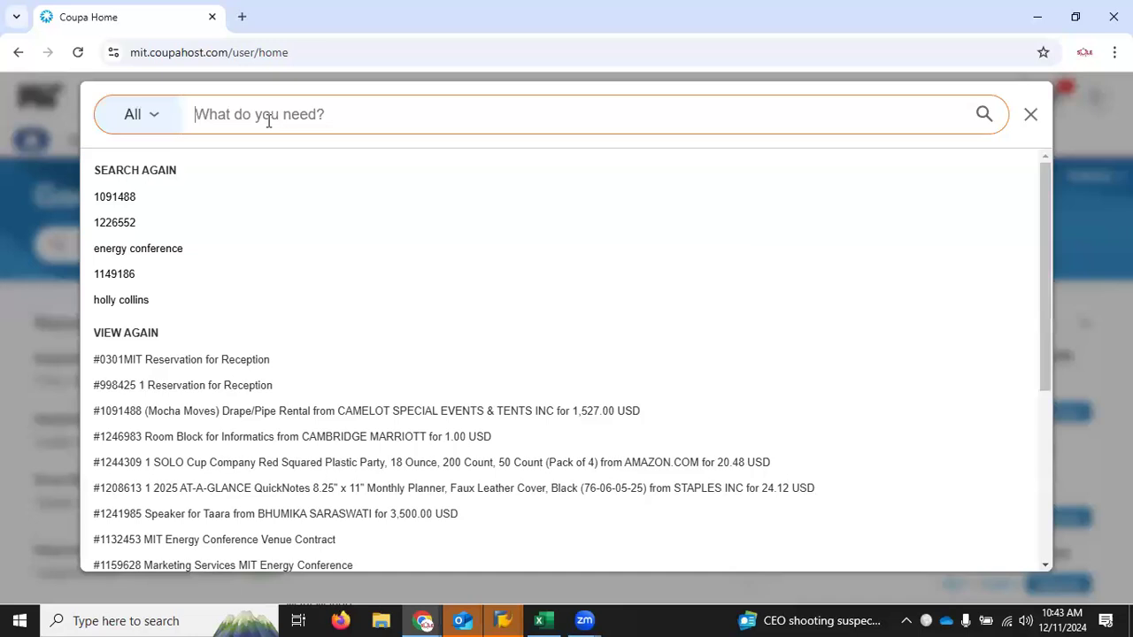
click(64, 112)
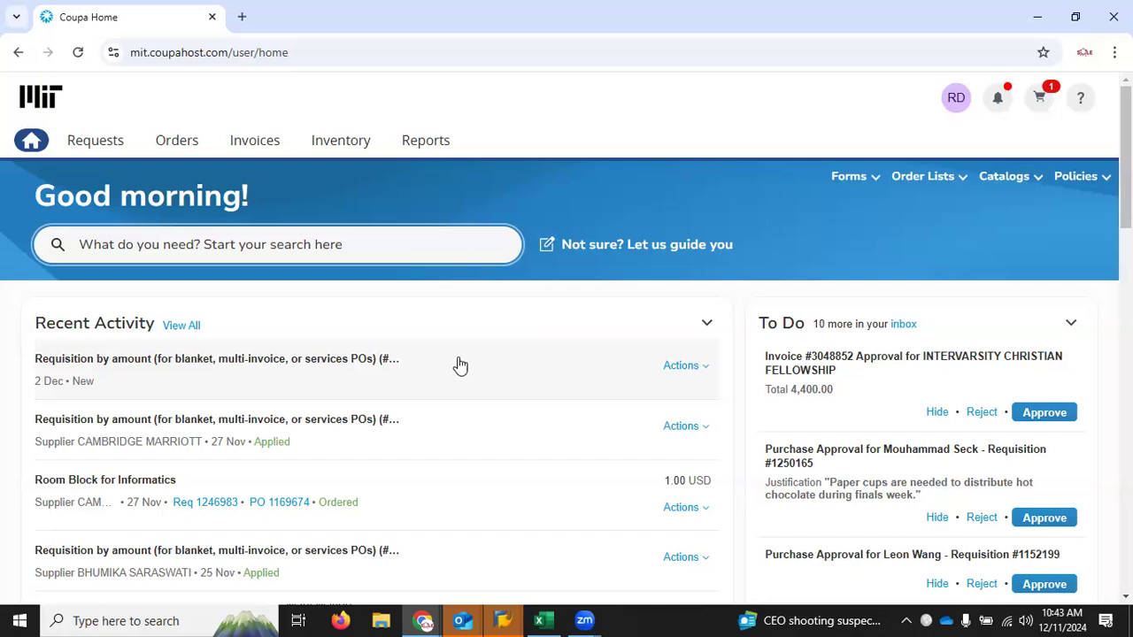
right_click(1124, 144)
drag(1125, 144, 1125, 344)
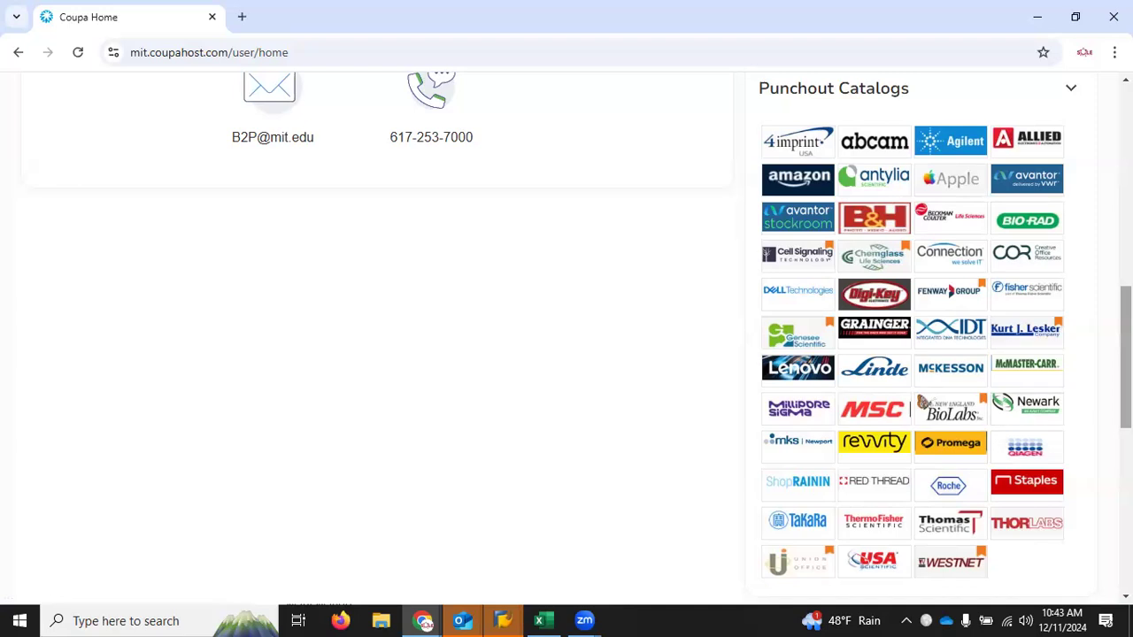
scroll(584, 341, up, 6)
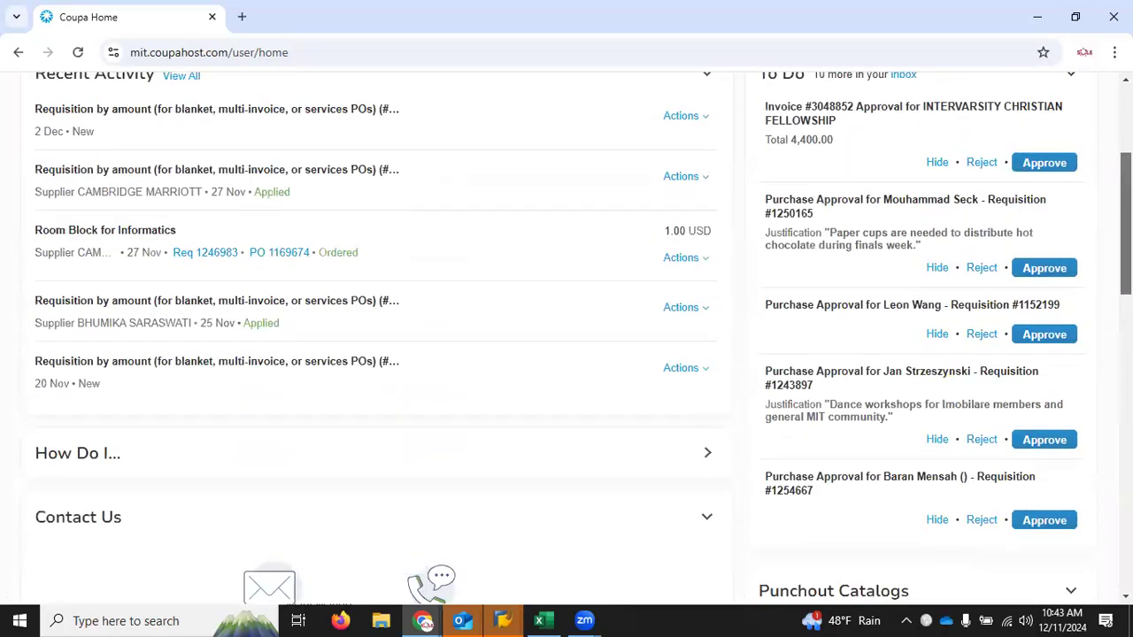
scroll(1091, 189, up, 3)
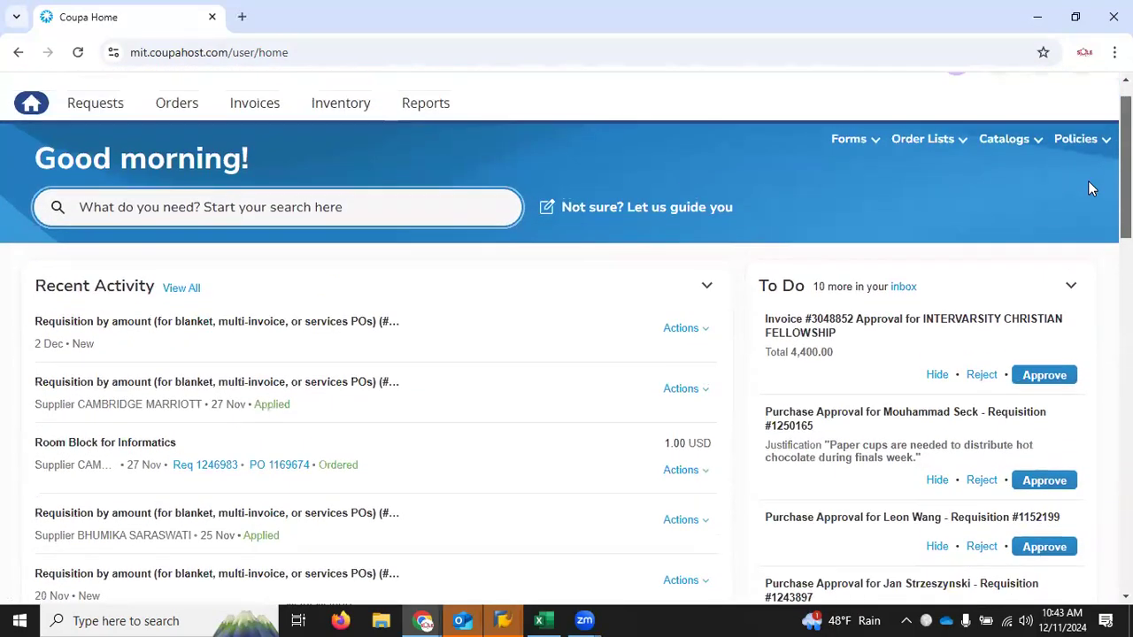
scroll(1091, 189, down, 1)
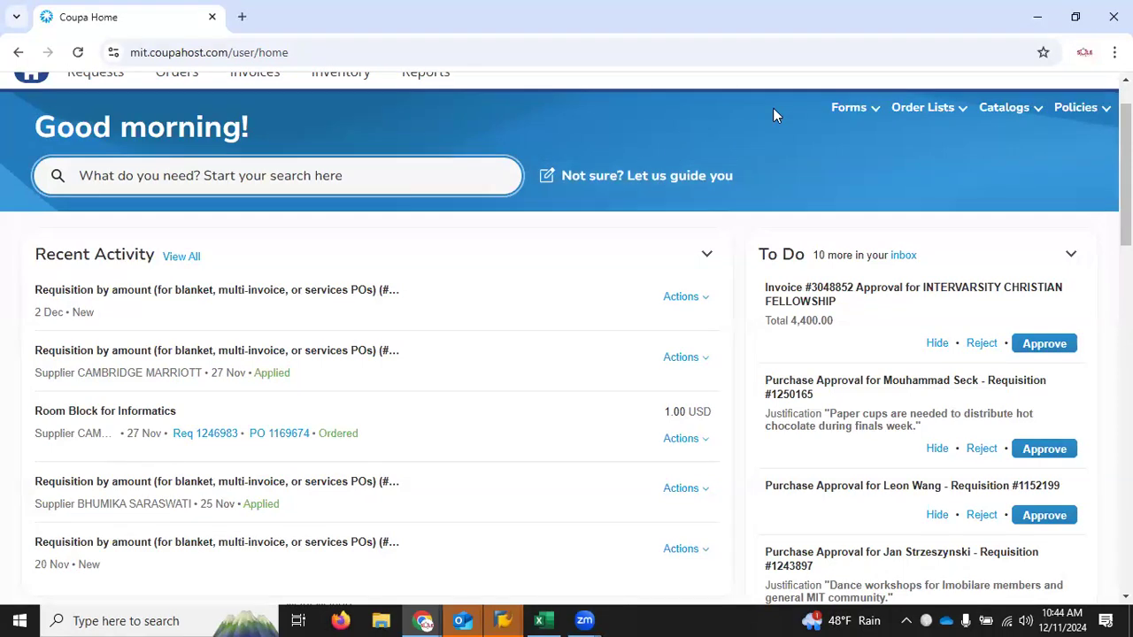
Step: Use the guided request to open the form "Requisition by amount (for blanket, multi-invoice, or services POs)"
click(847, 107)
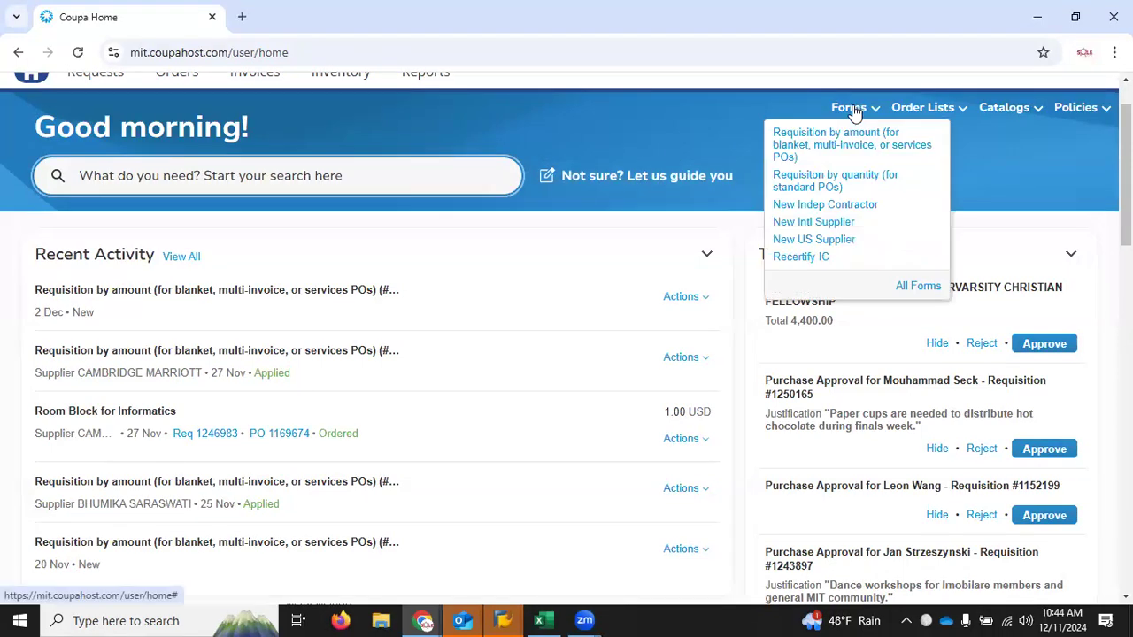
click(672, 180)
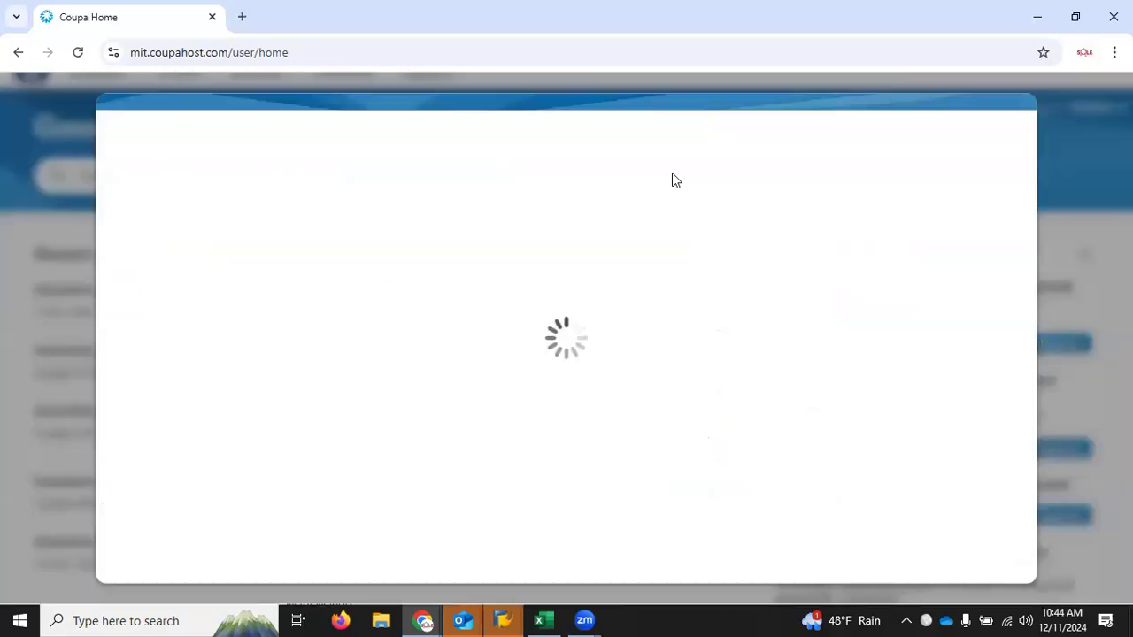
click(511, 301)
click(498, 215)
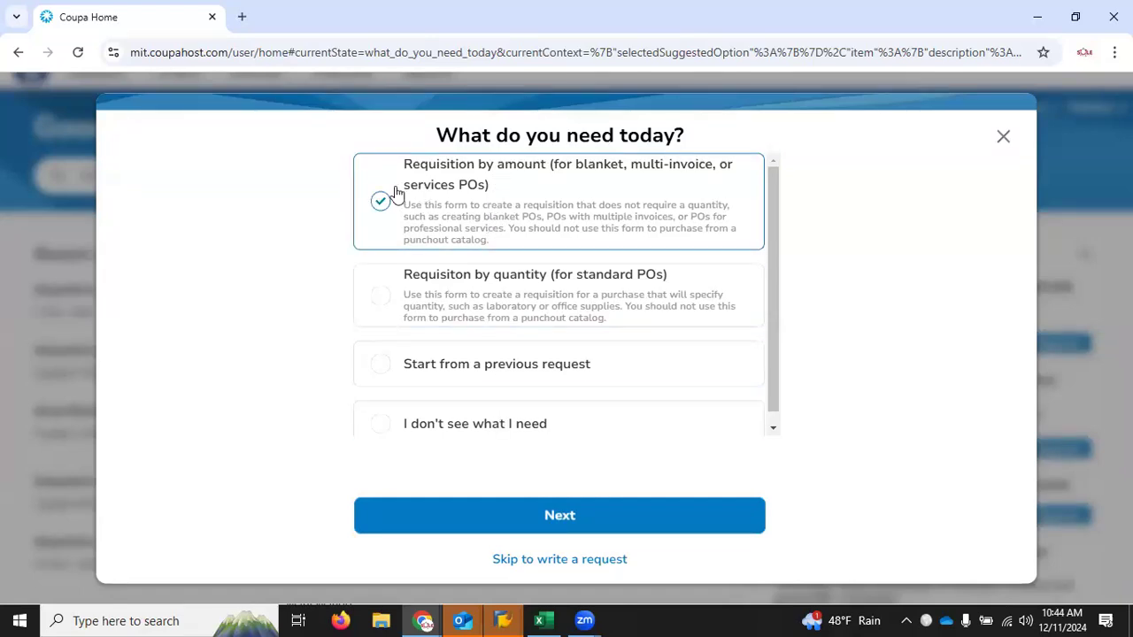
click(579, 531)
click(468, 215)
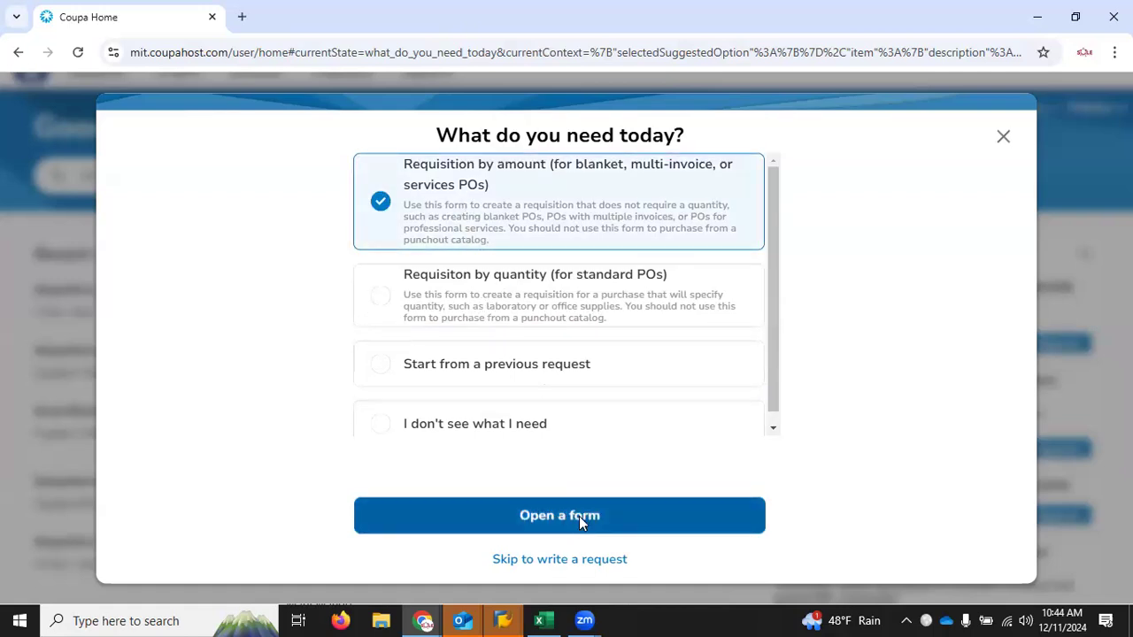
click(579, 516)
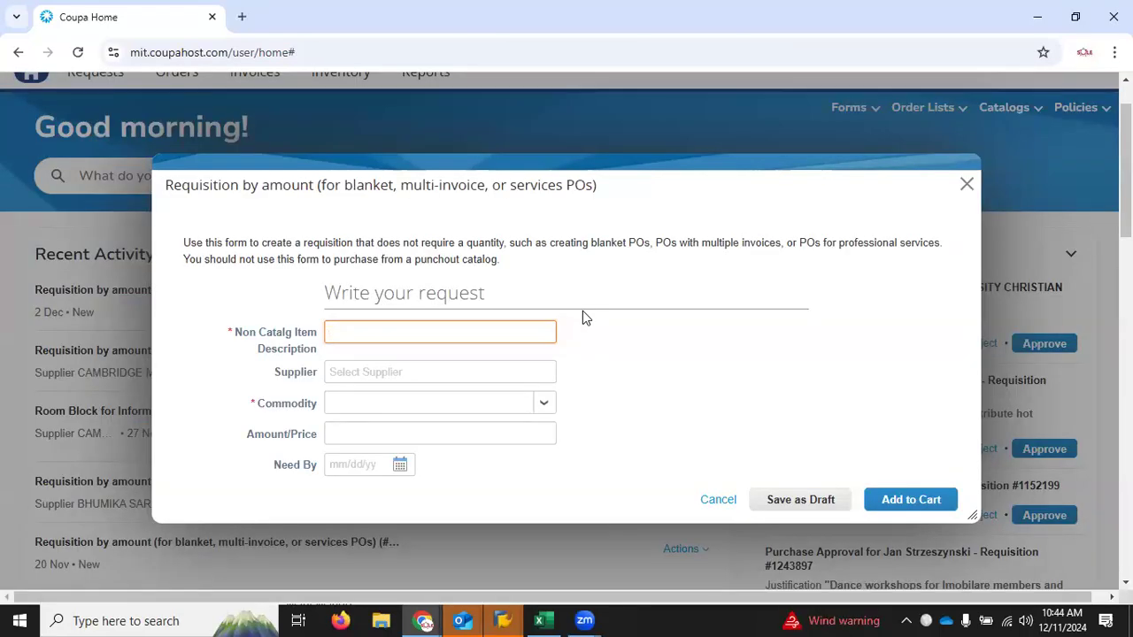
Step: Enter "Food for Club meeting" as the non-catalog item description
text(FOod)
key(BackSpace)
key(BackSpace)
key(BackSpace)
text(ood for )
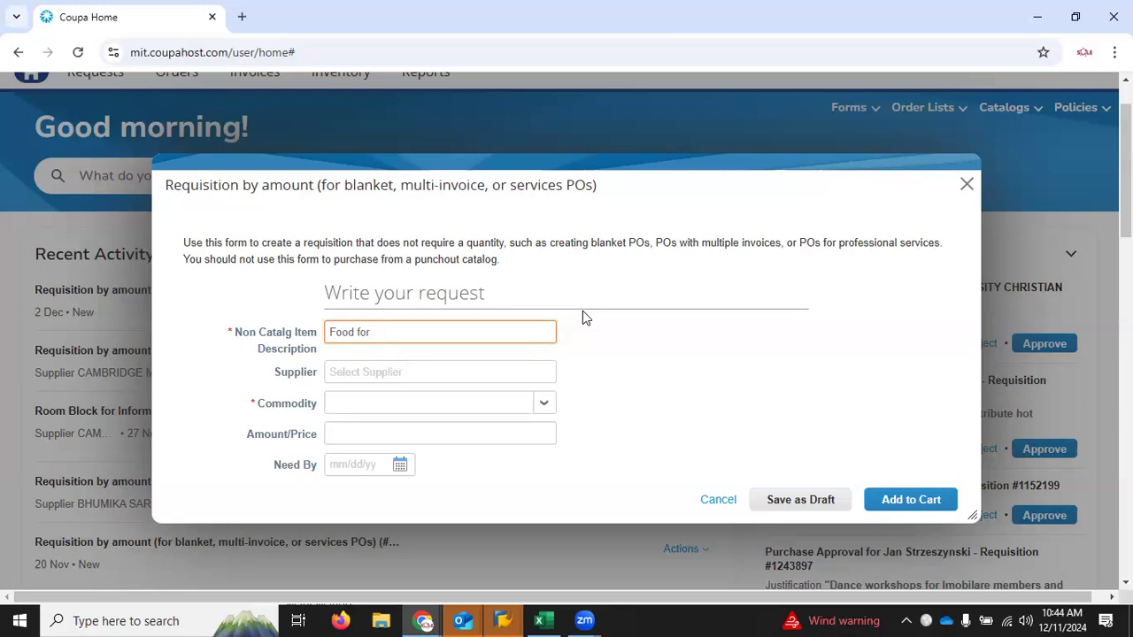
text(Meeting)
key(BackSpace)
key(BackSpace)
key(BackSpace)
key(BackSpace)
key(BackSpace)
key(BackSpace)
key(BackSpace)
text(Club m)
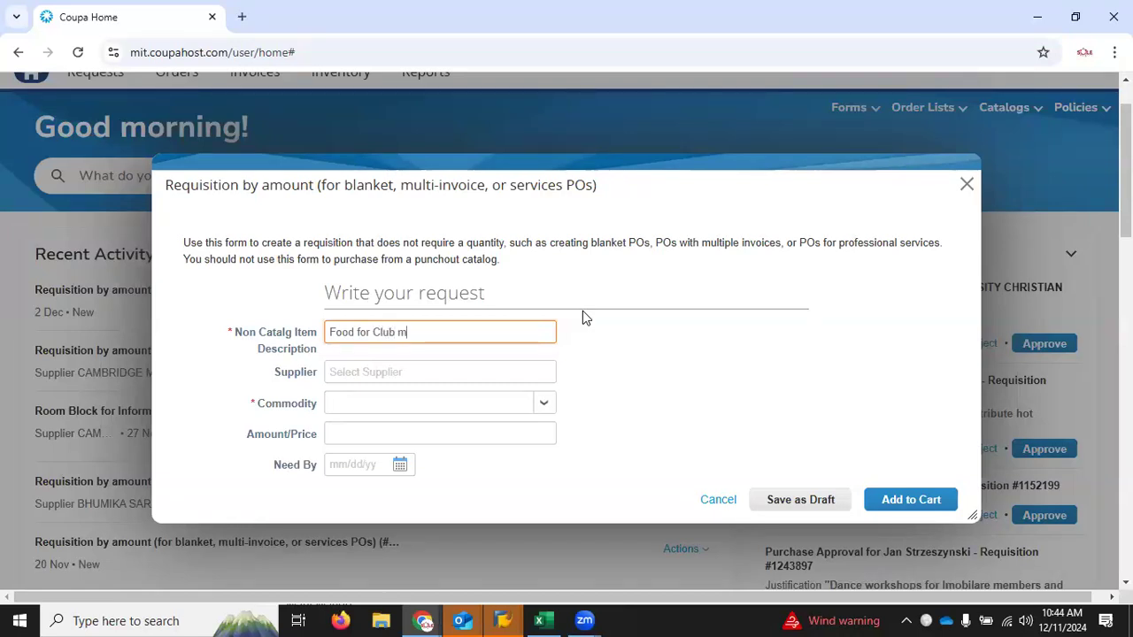
text(eeting)
Step: Search the suppliers for s&s and choose S&S RESTAURANT & DELICATESSAN INC
click(519, 370)
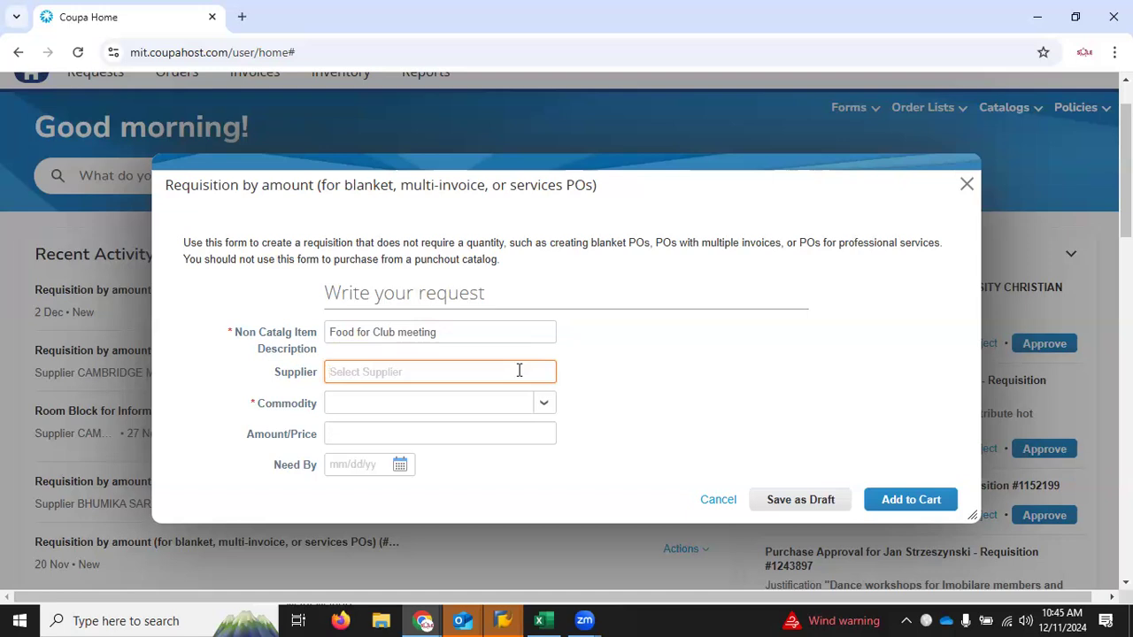
text(s&)
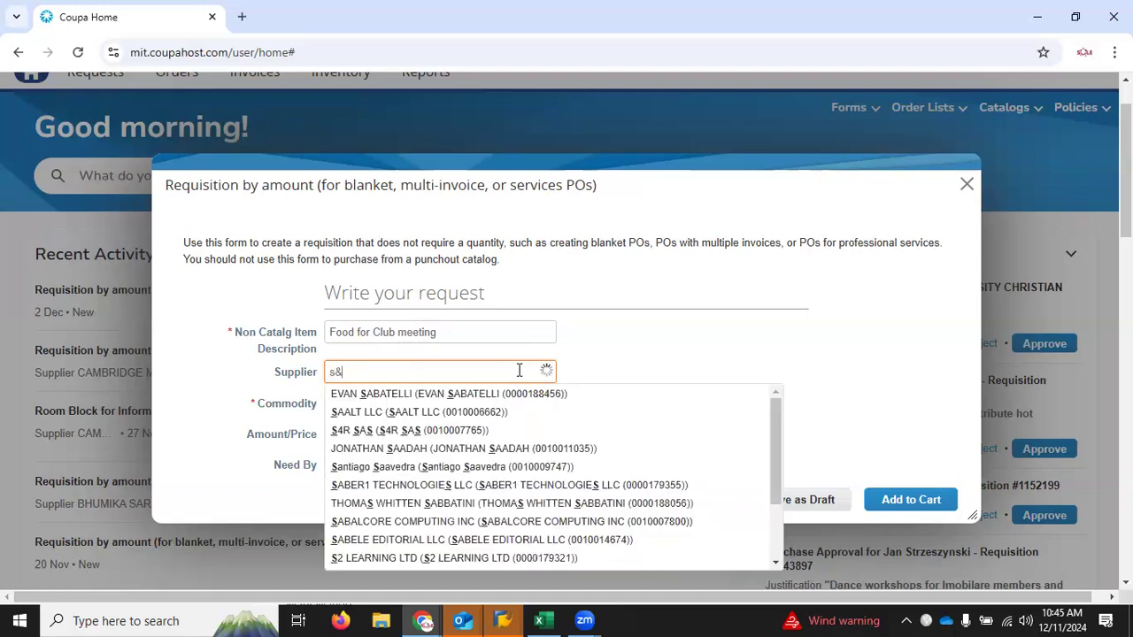
text(s)
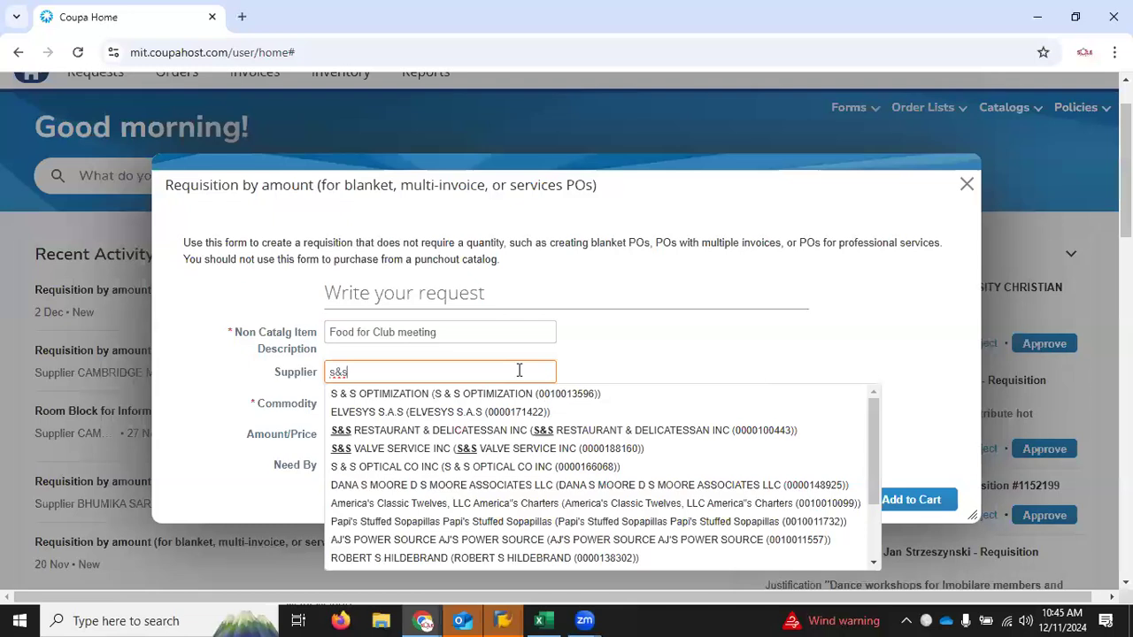
click(513, 430)
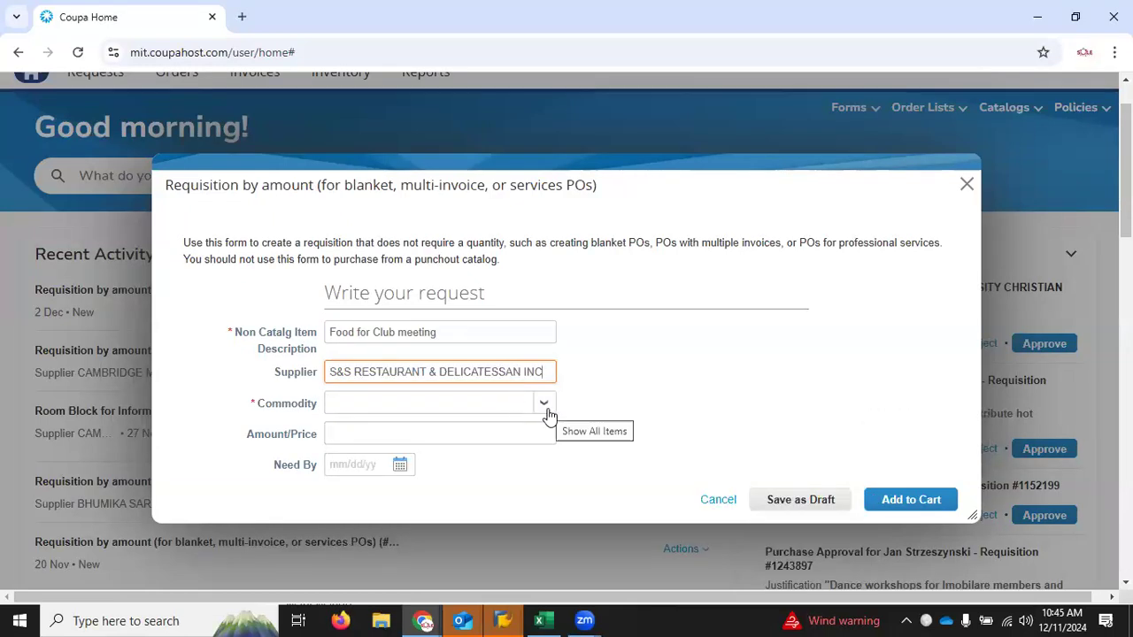
Step: Set the commodity to Catering - Food & Beverage under Catering & Event Planning, and the amount to 10000
click(544, 404)
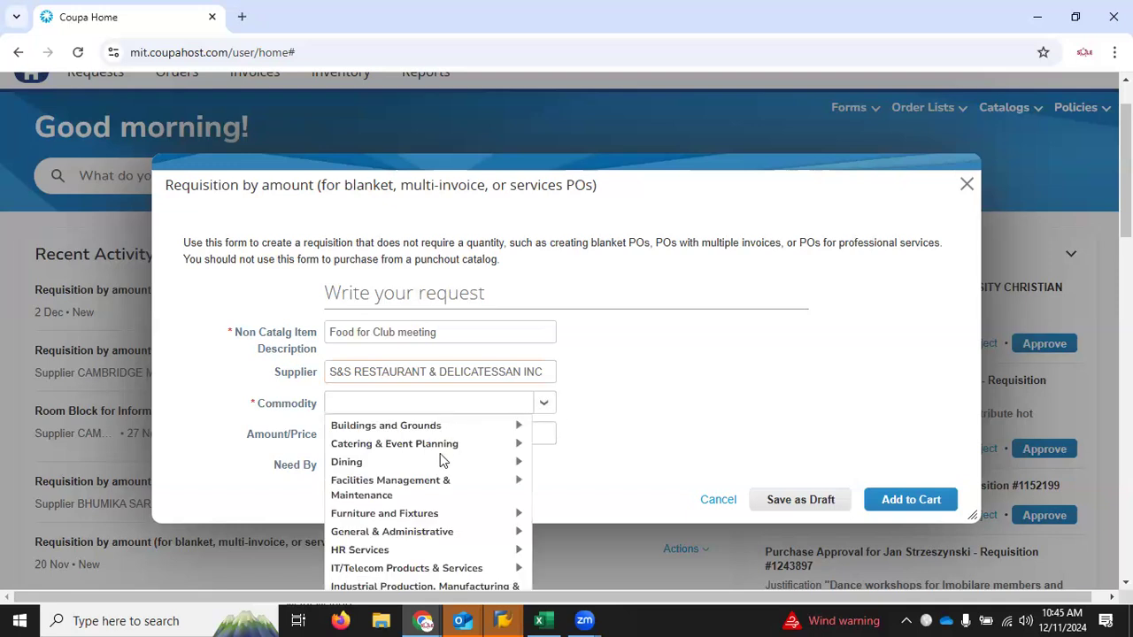
mouse_move(440, 454)
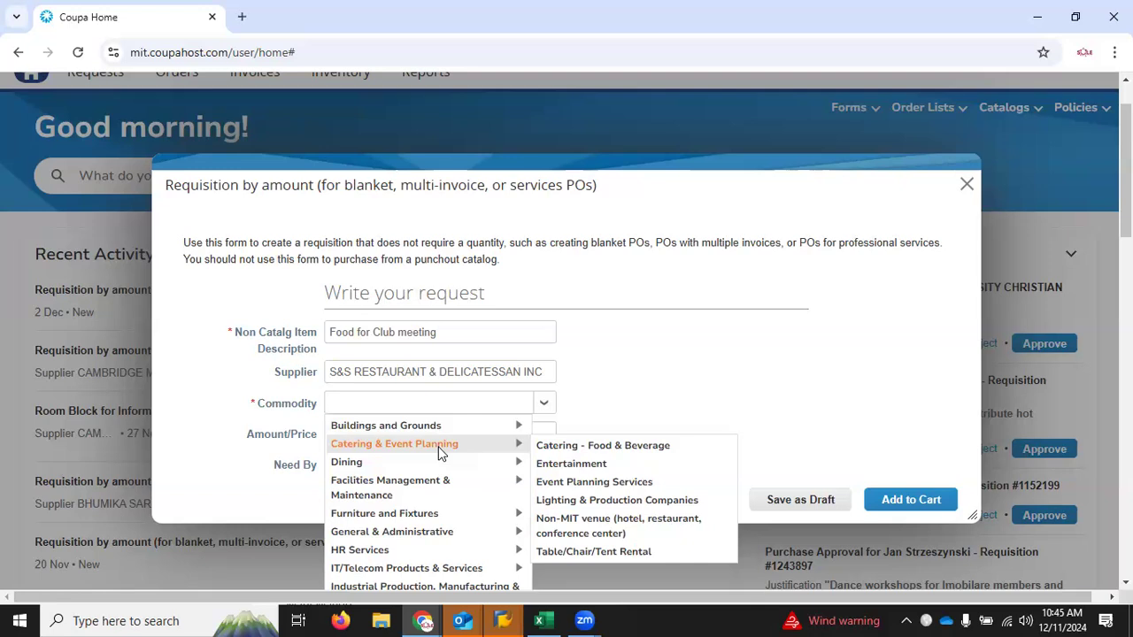
click(567, 449)
click(509, 434)
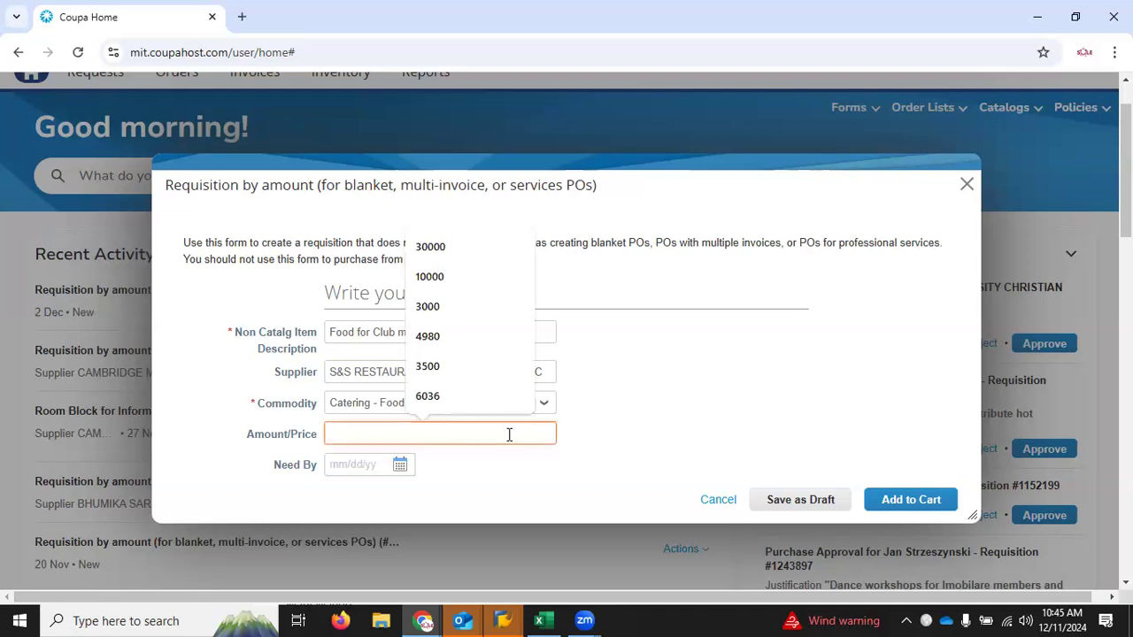
text(10000)
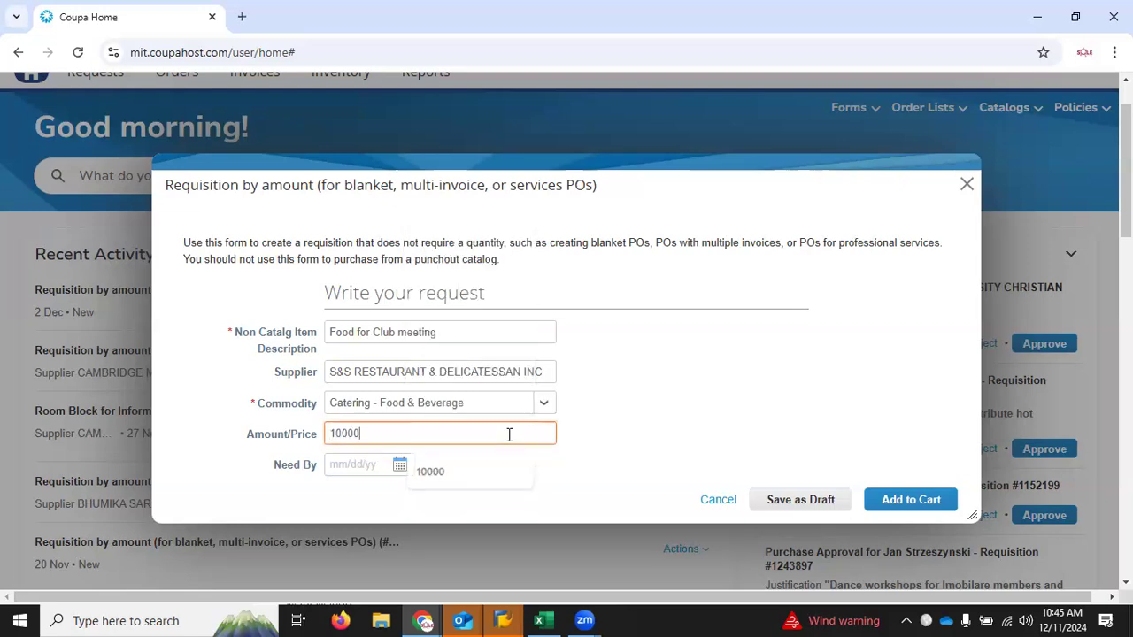
click(700, 399)
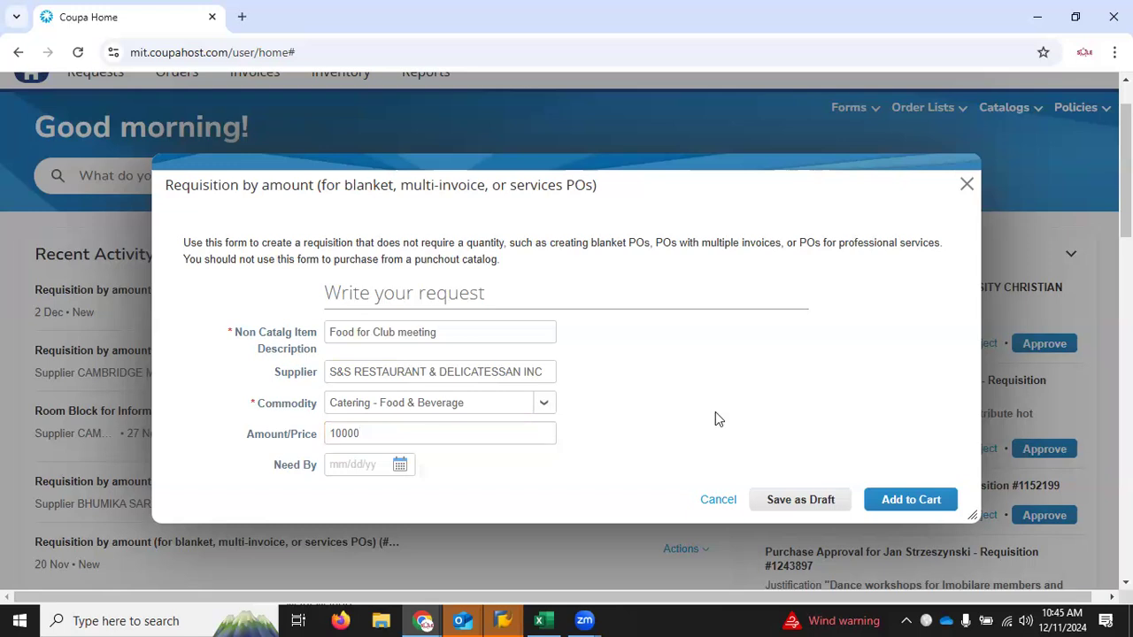
Step: Set the need-by date to 12/20/24 and add the catering request to the cart
click(397, 464)
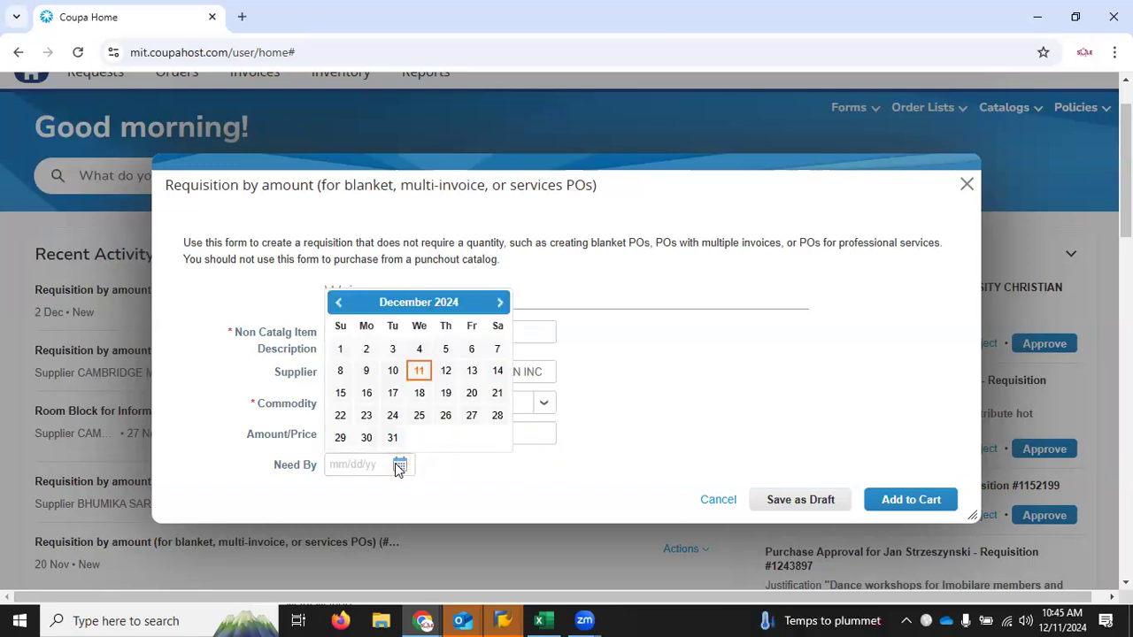
click(475, 394)
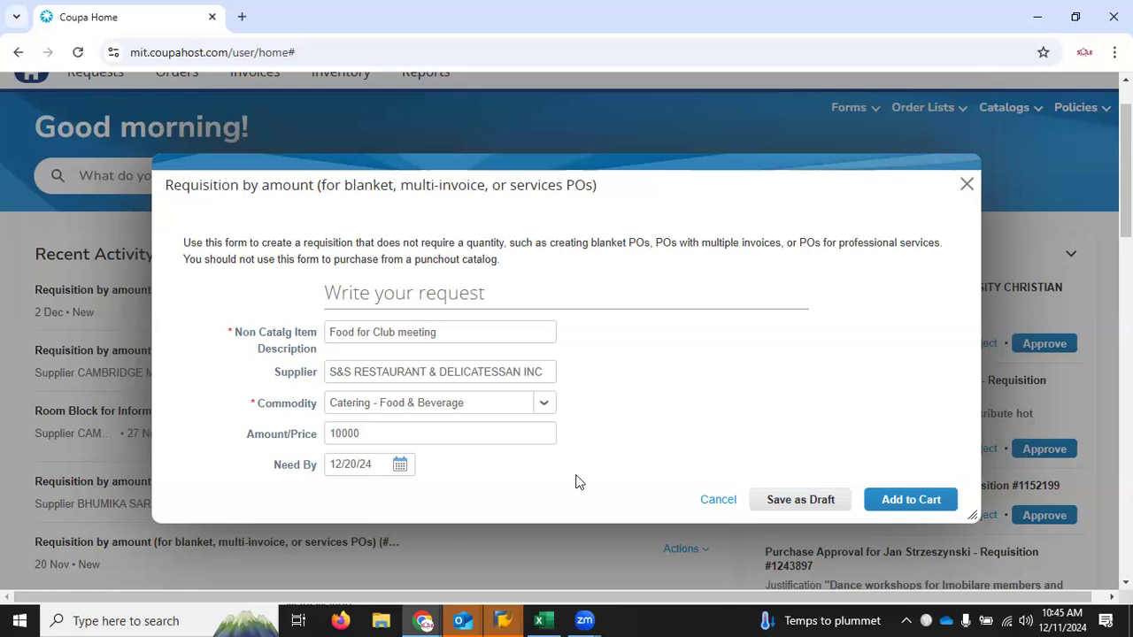
click(903, 507)
click(889, 500)
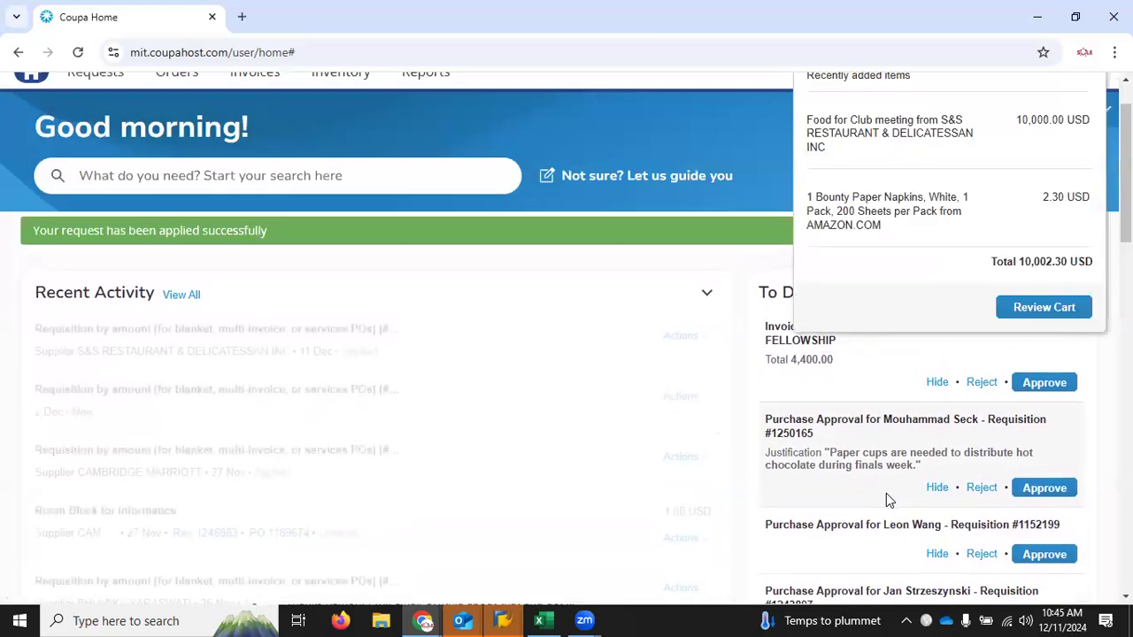
Step: Review the cart and delete both of its lines, the paper napkins and the club meeting food
click(1042, 308)
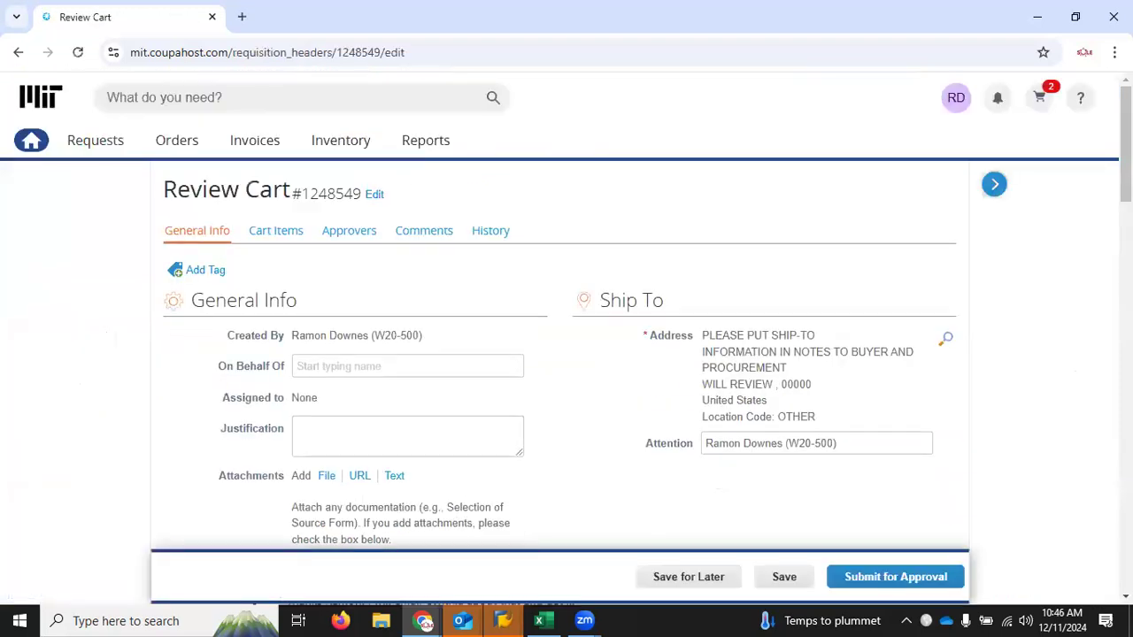
scroll(1087, 125, down, 5)
scroll(559, 328, down, 8)
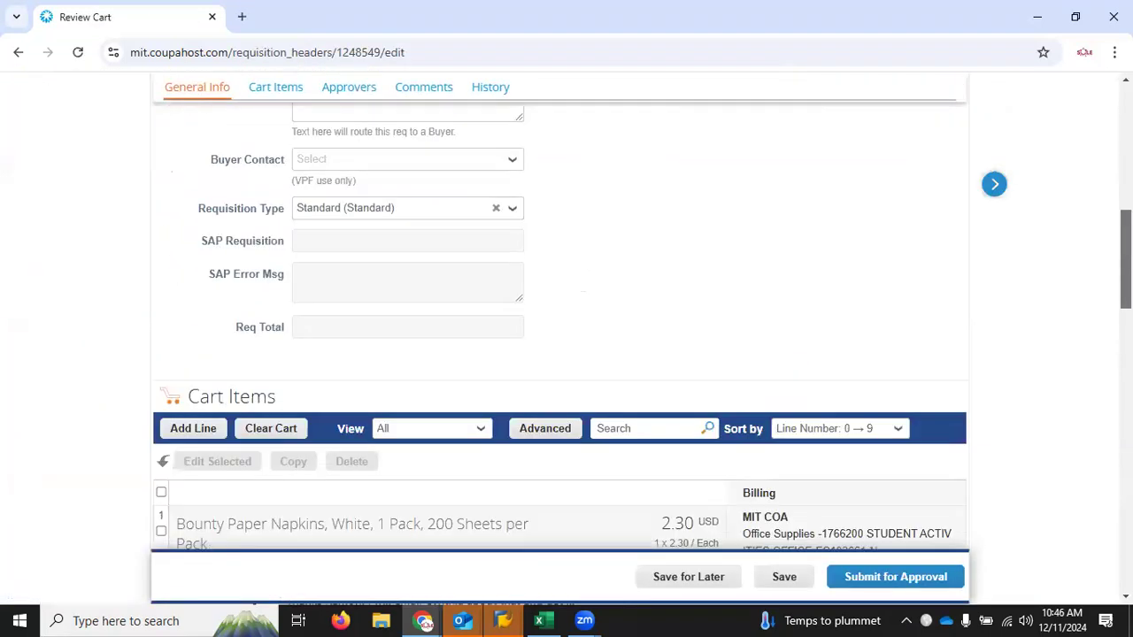
scroll(278, 398, up, 2)
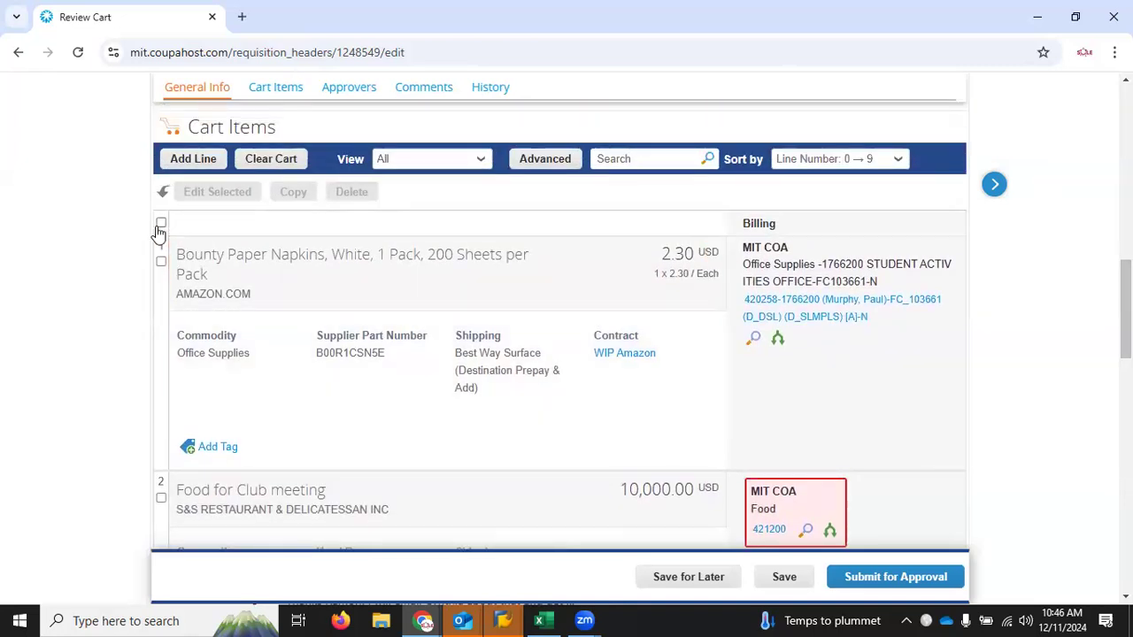
click(161, 222)
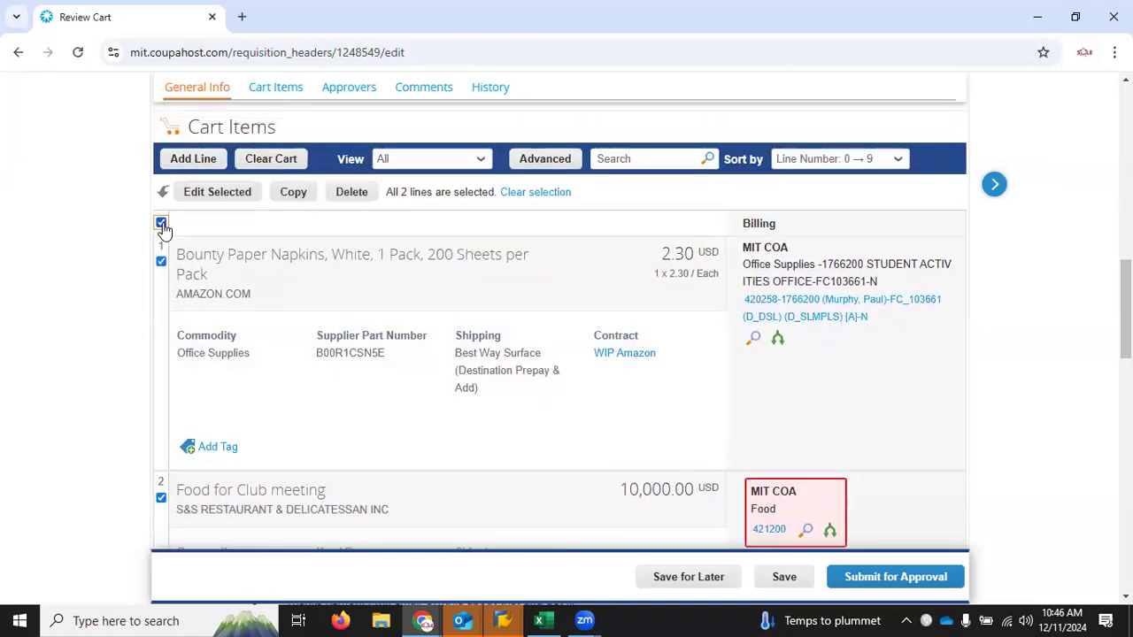
click(352, 193)
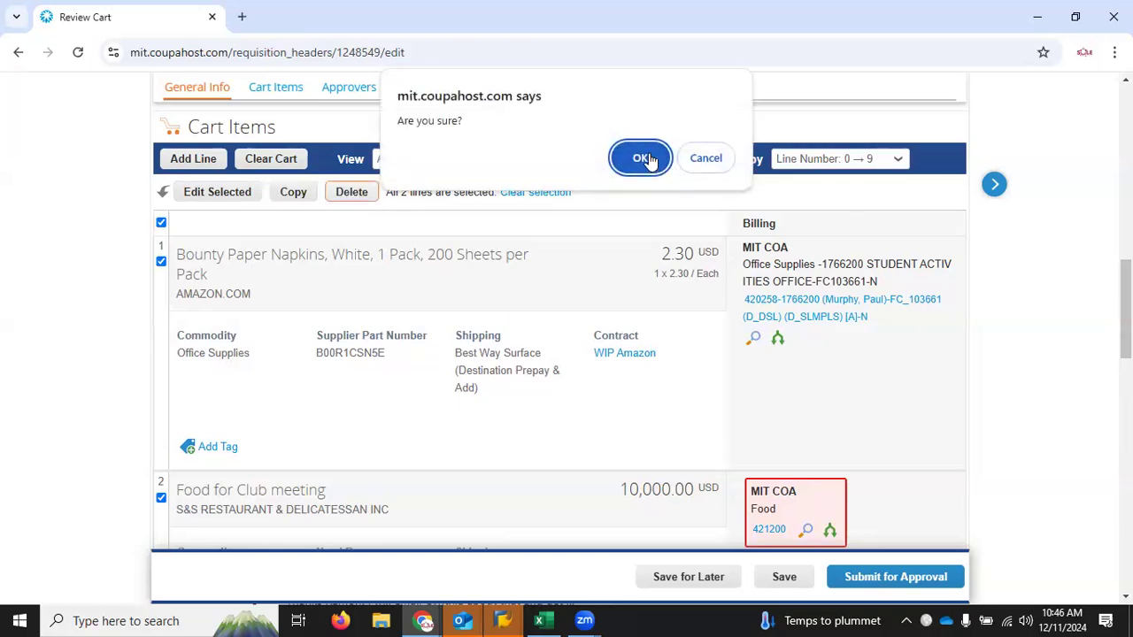
click(652, 158)
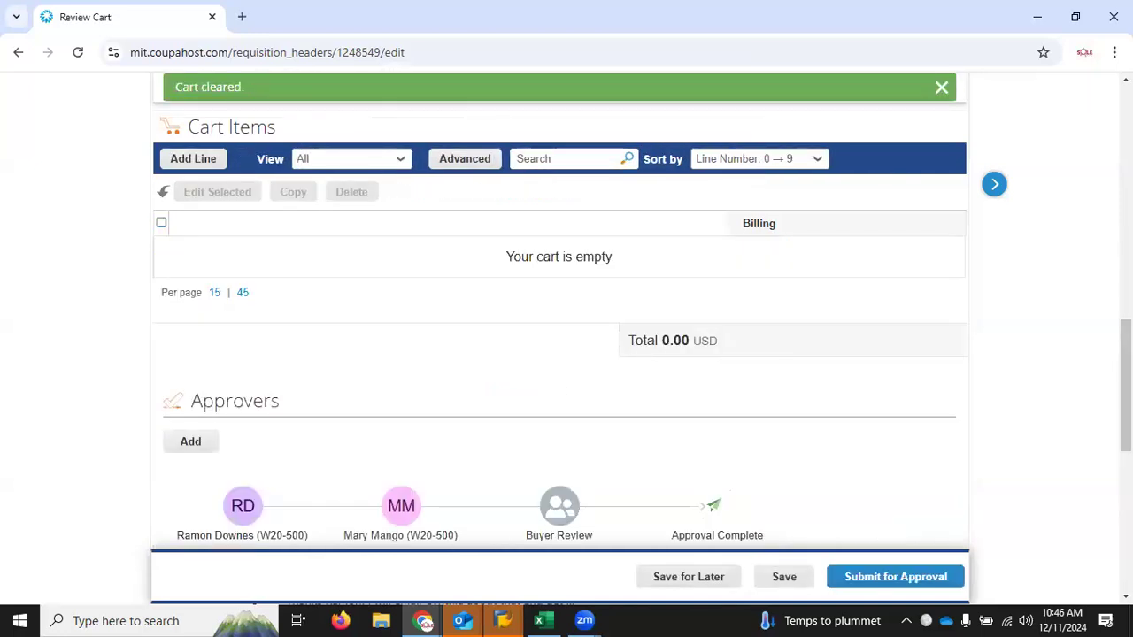
Step: Attach the "Invoice - Conference Happy Hour" PDF from the MITEC folder to the requisition's general information
scroll(559, 336, up, 8)
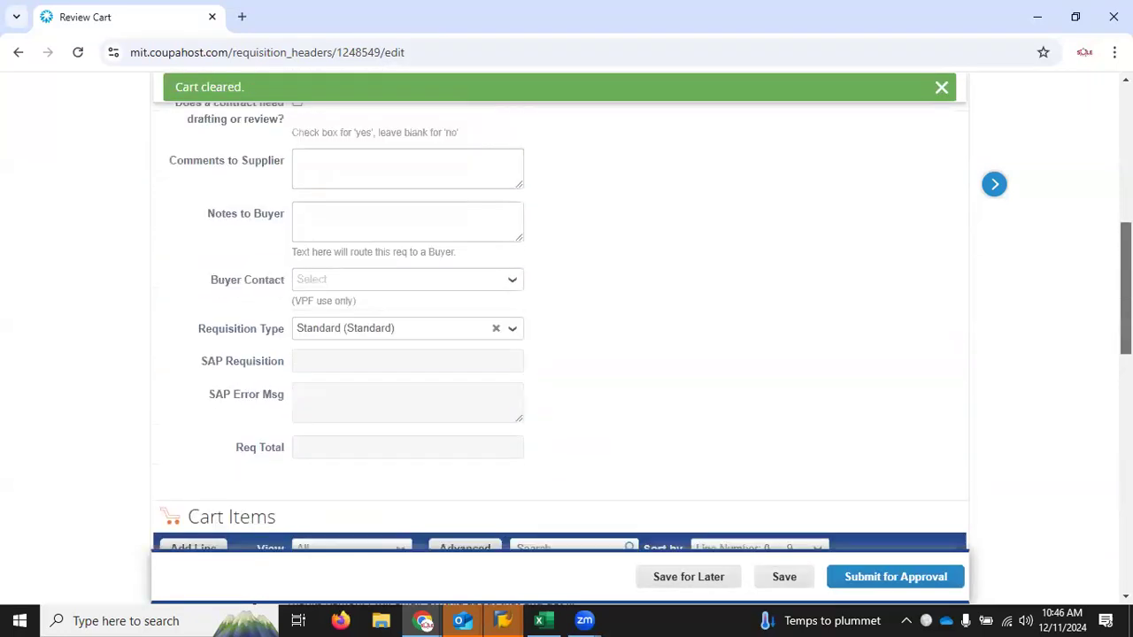
scroll(559, 336, up, 3)
scroll(559, 336, down, 1)
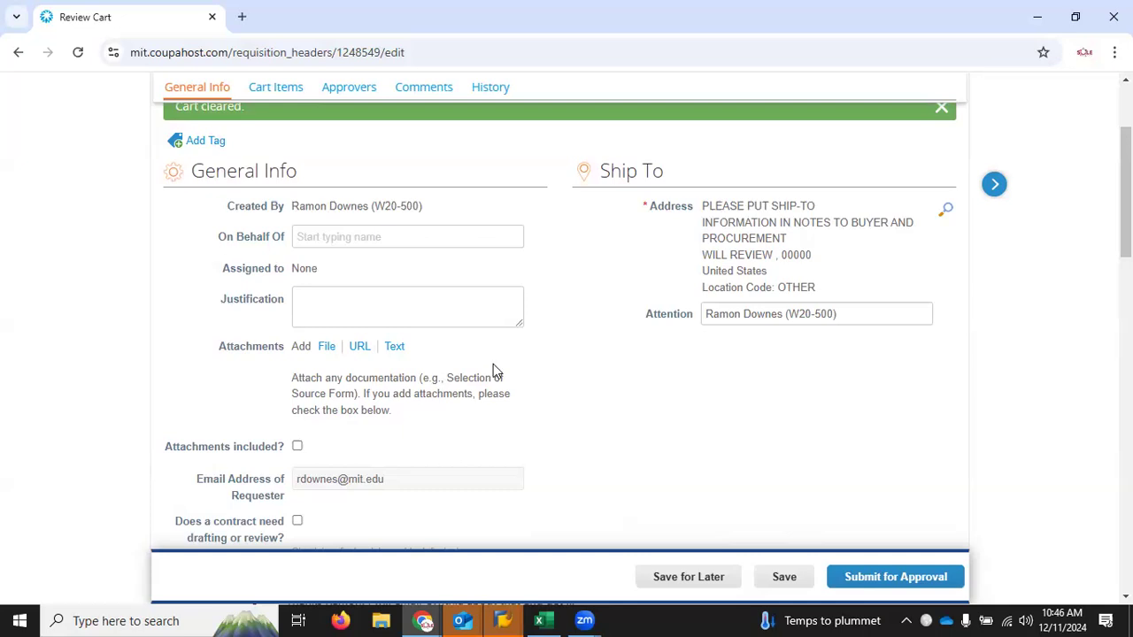
click(324, 350)
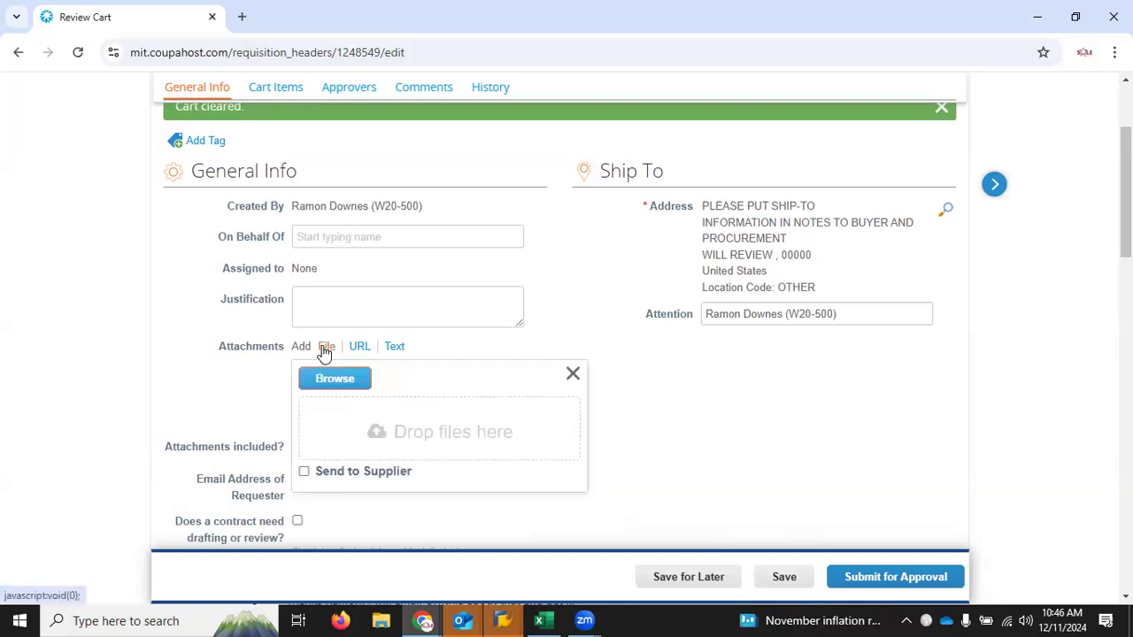
click(338, 379)
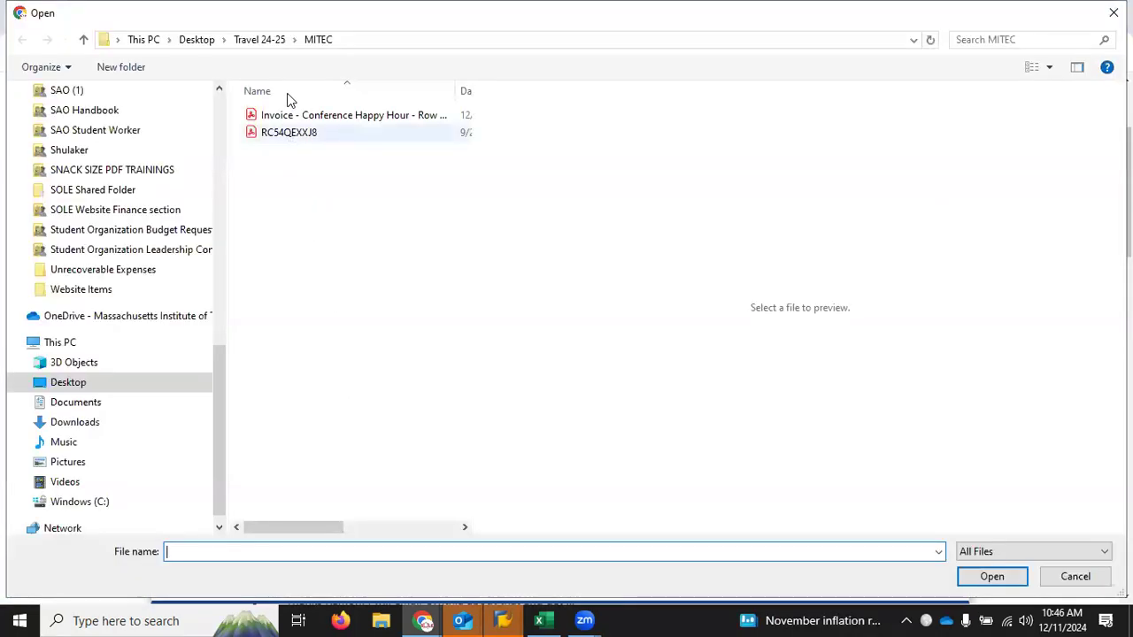
click(288, 117)
click(997, 580)
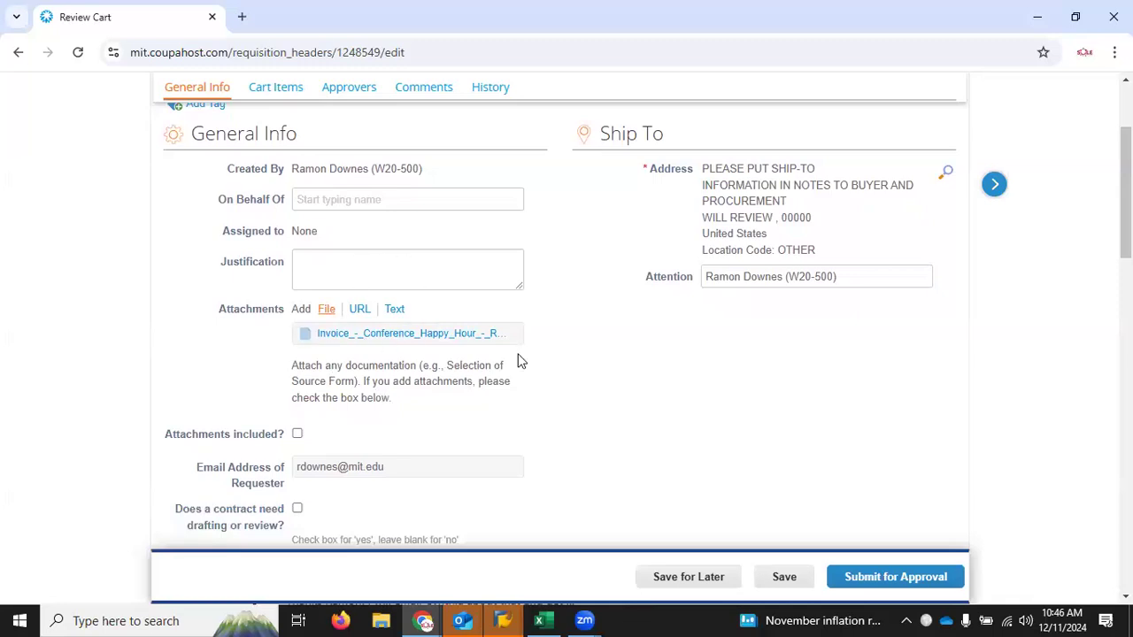
Step: Mark the requisition as having attachments included and as needing a contract drafted or reviewed
click(298, 434)
scroll(566, 337, down, 2)
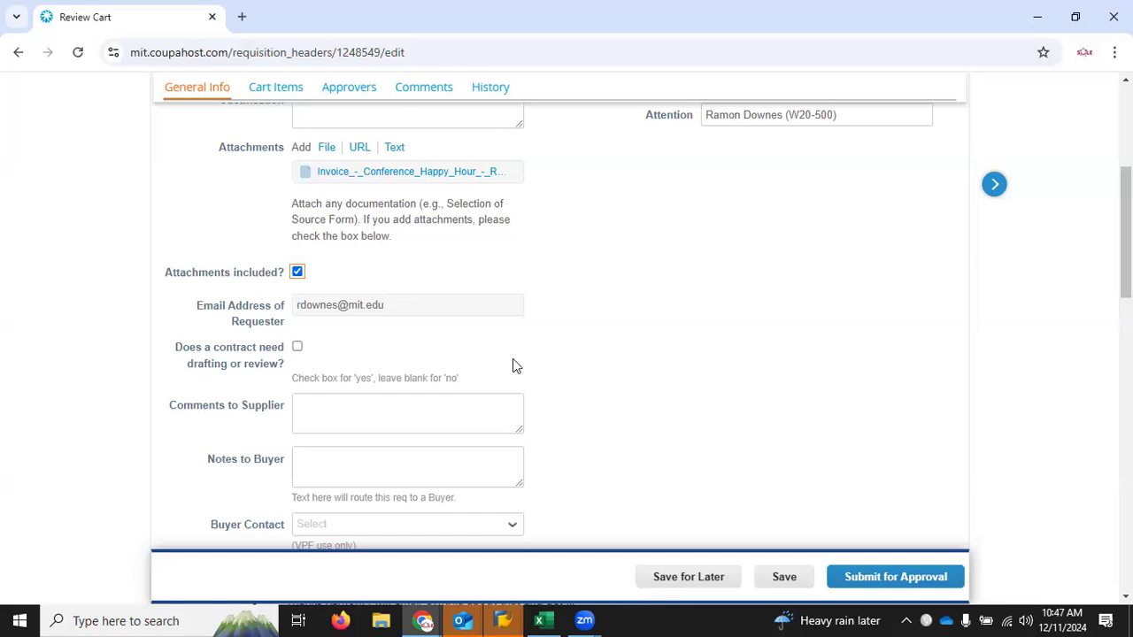
click(298, 347)
scroll(559, 328, down, 5)
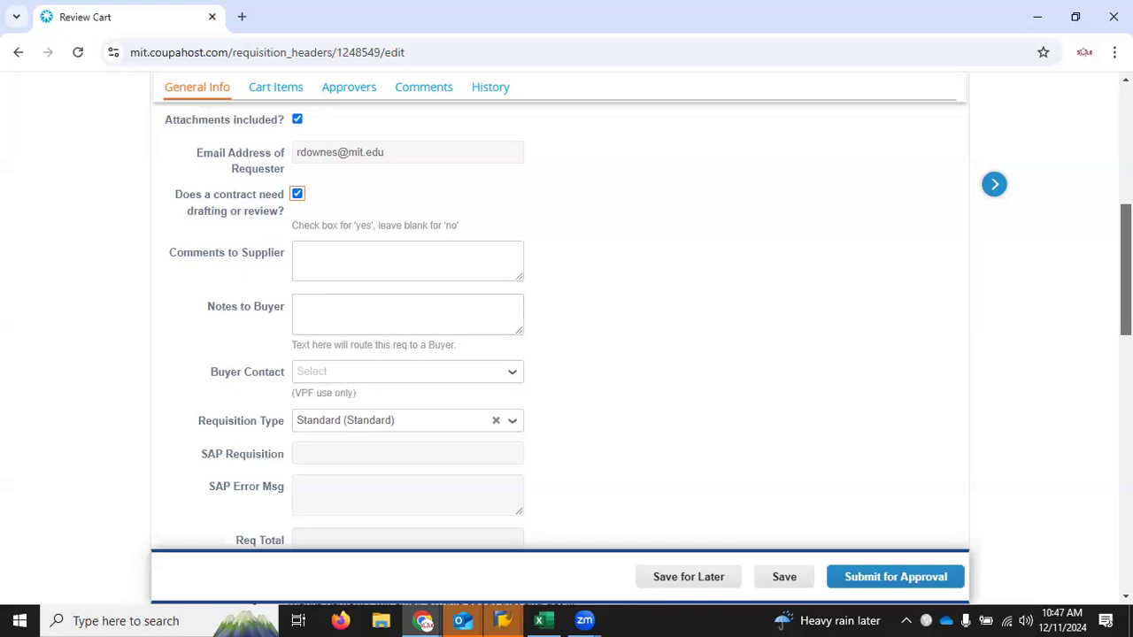
Step: Add an amount-based line to the cart, searching suppliers for s&s and choosing S&S RESTAURANT & DELICATESSAN INC
scroll(559, 328, down, 3)
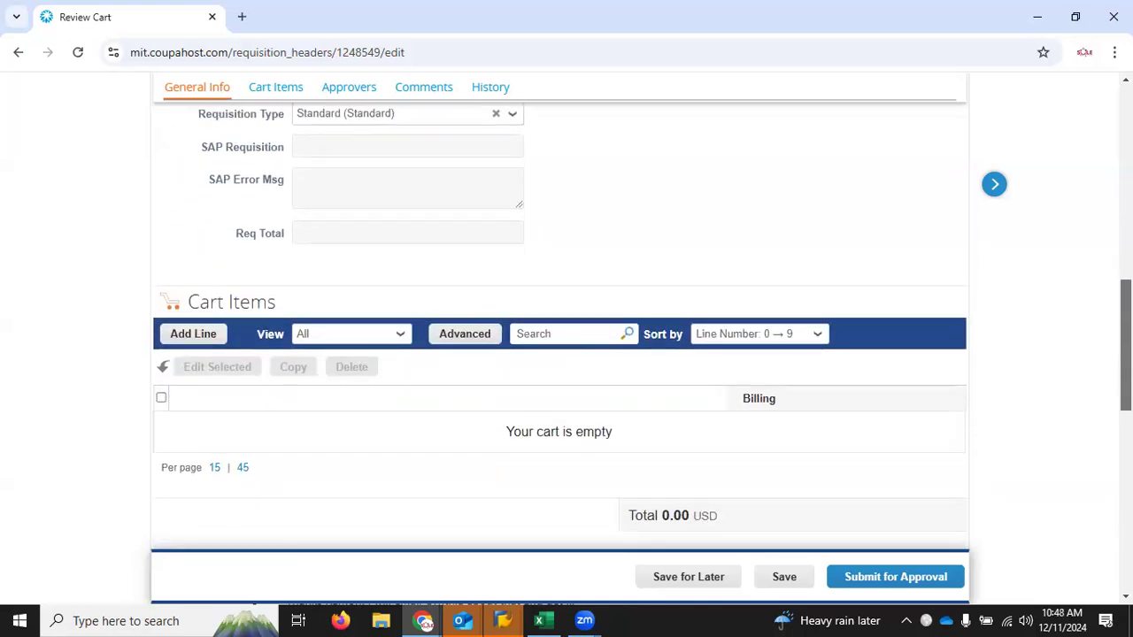
scroll(560, 328, up, 2)
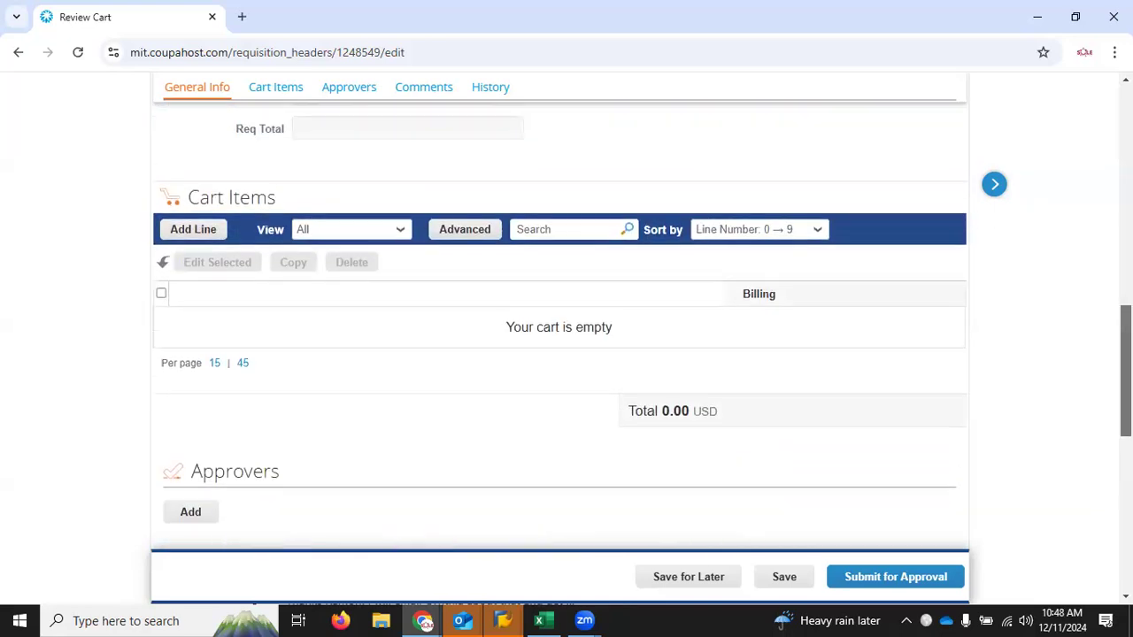
scroll(559, 328, down, 2)
scroll(1094, 160, up, 10)
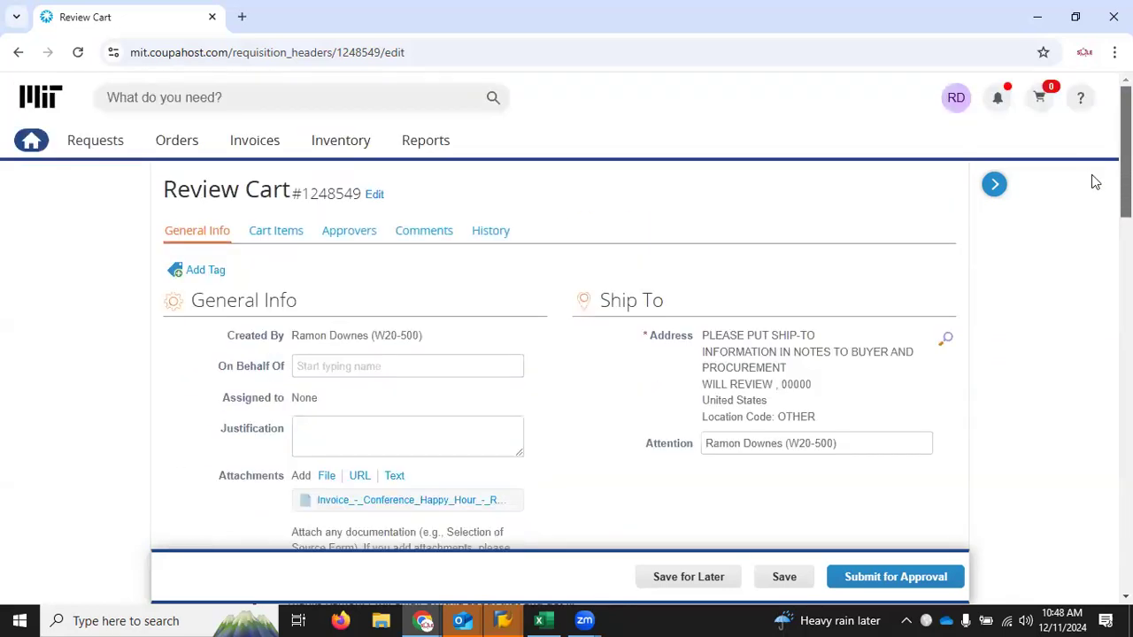
scroll(1092, 177, down, 8)
scroll(1101, 365, down, 1)
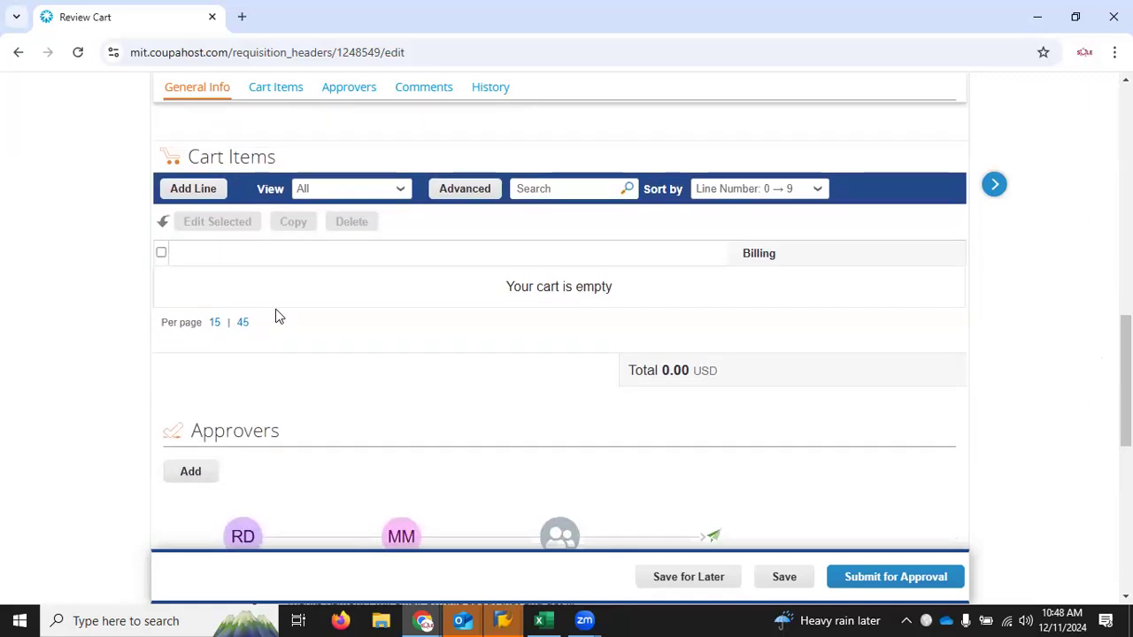
click(187, 190)
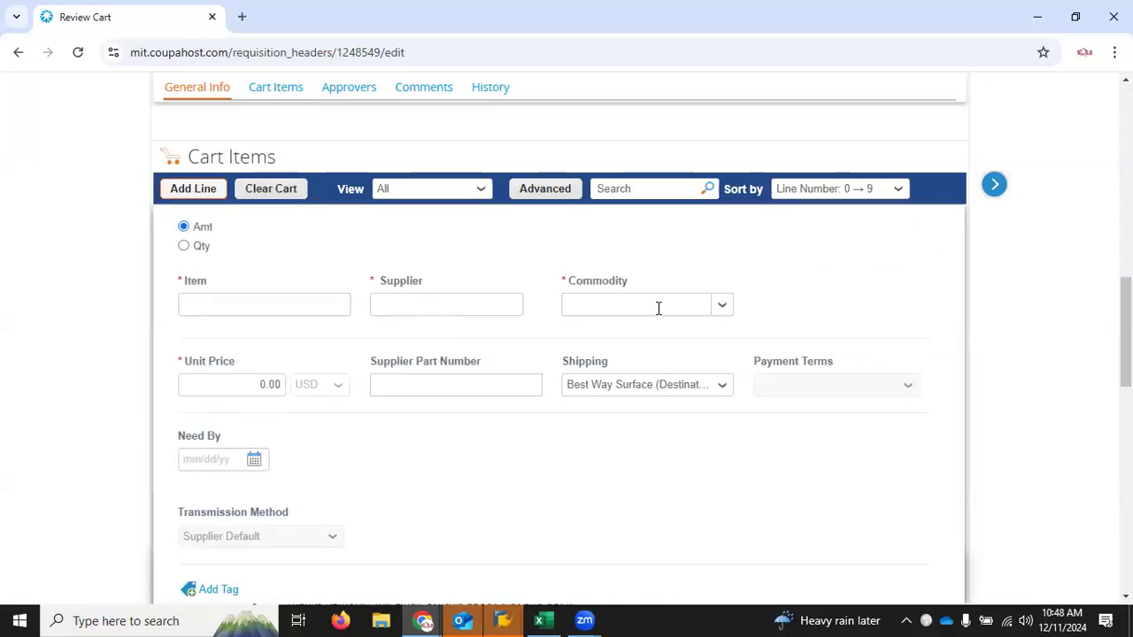
click(449, 302)
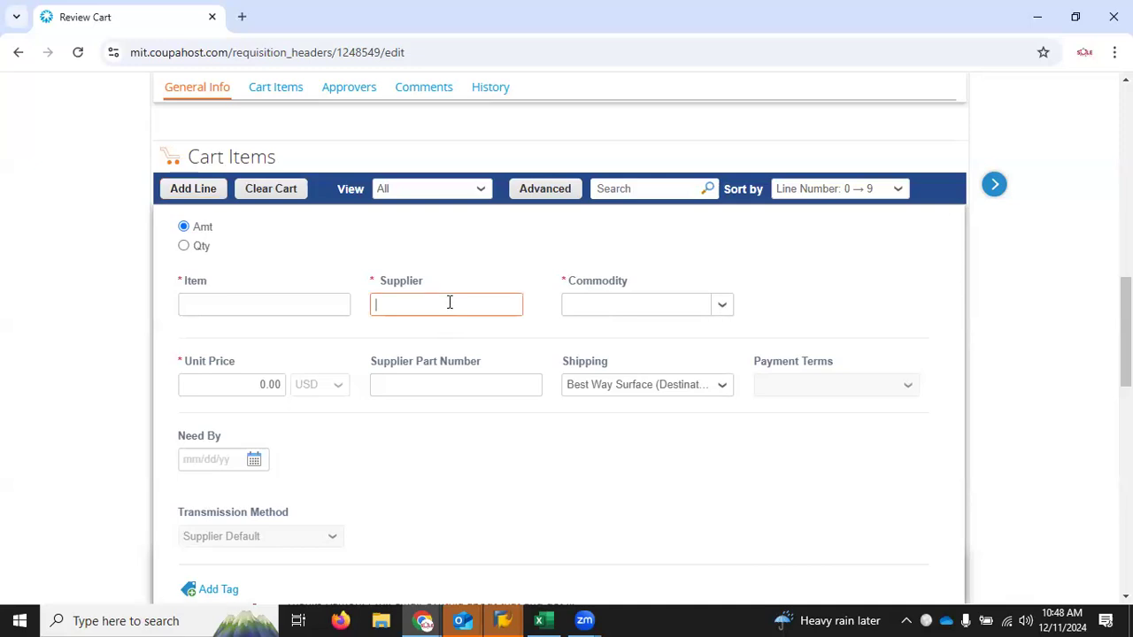
text(s&s)
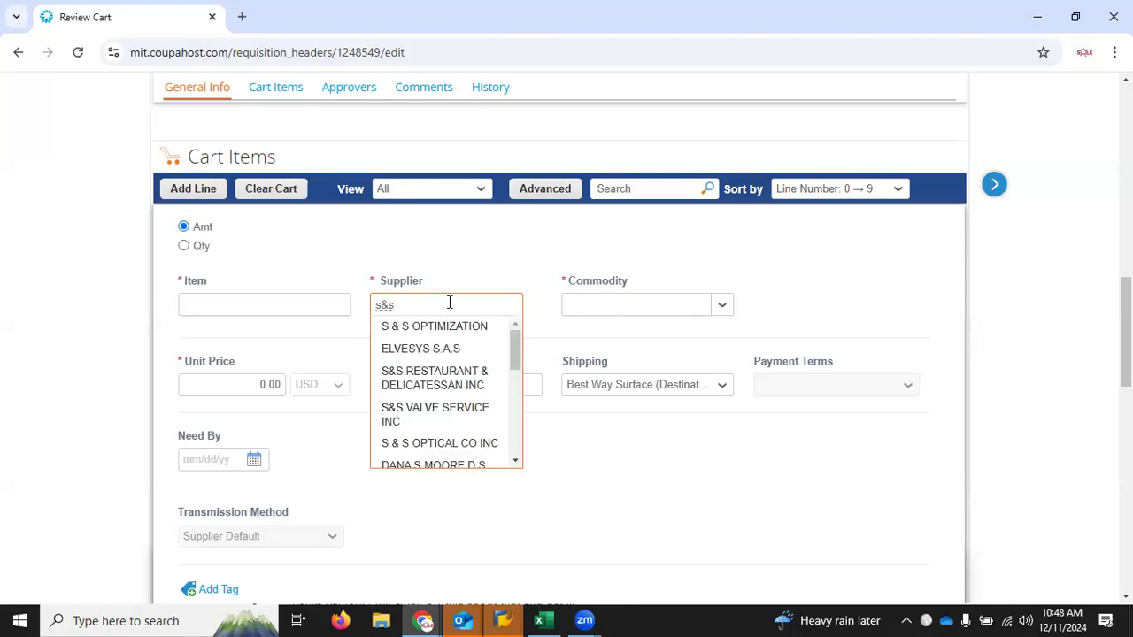
click(445, 392)
Step: Enter Food as the line's item and set its commodity to Catering - Food & Beverage under Catering & Event Planning
click(260, 305)
text(Food)
key(Tab)
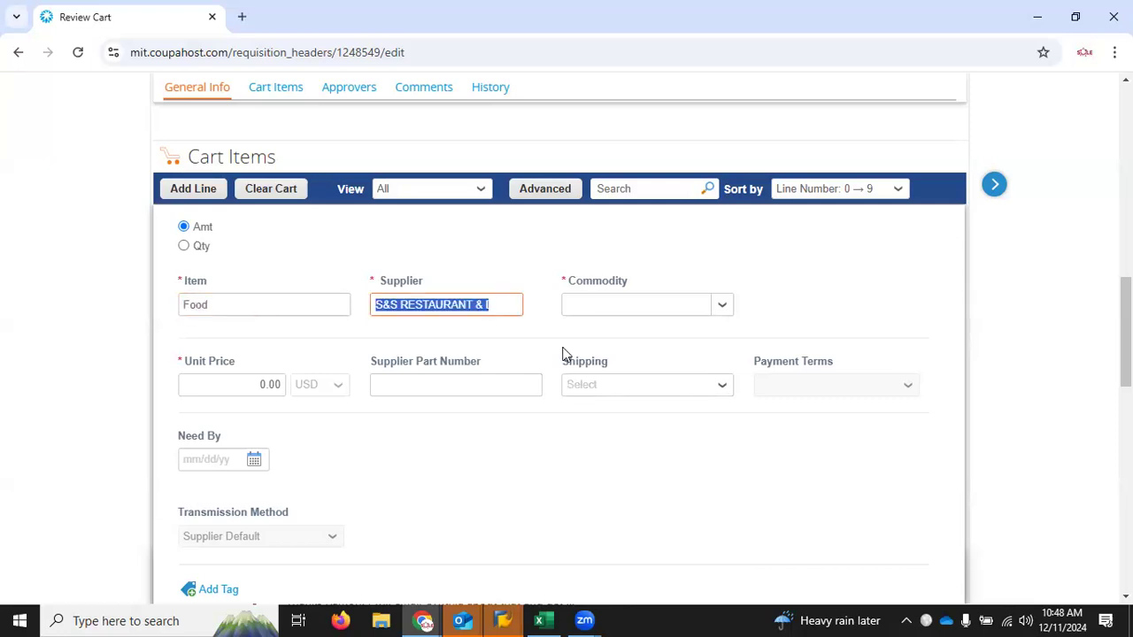
key(Tab)
click(718, 312)
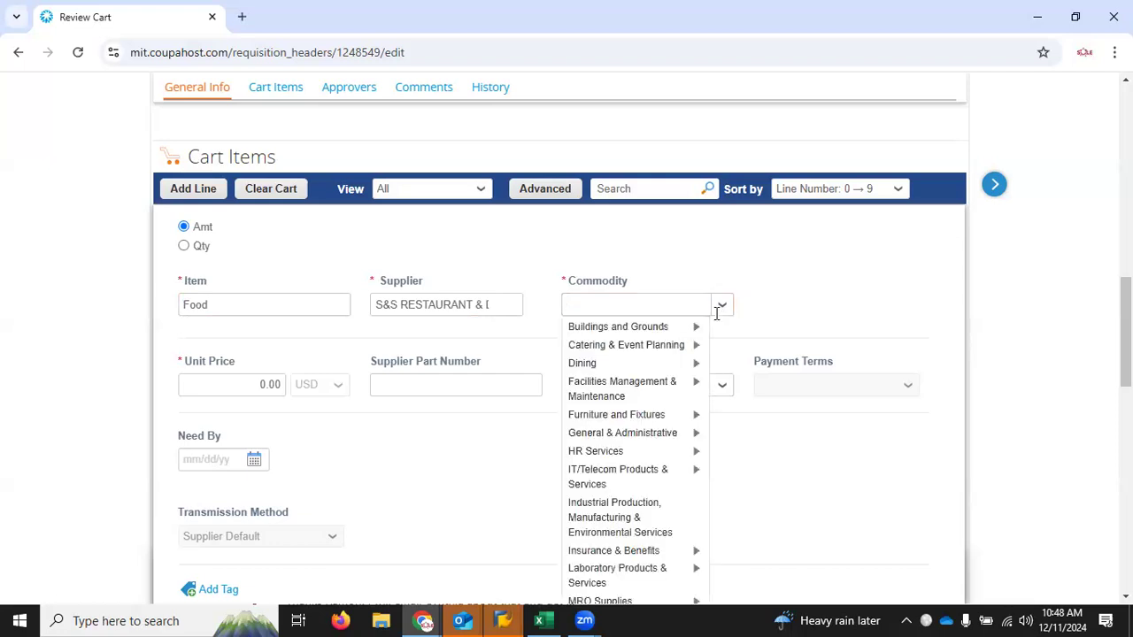
mouse_move(649, 351)
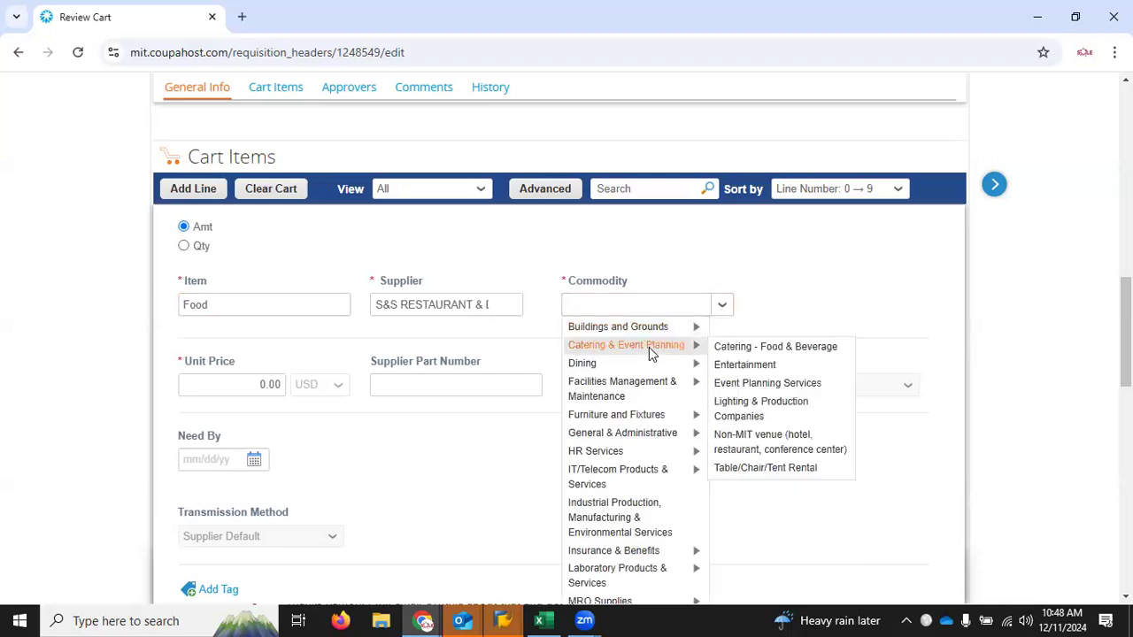
click(736, 350)
Step: Set the Food line's unit price to 10000 and save the line
key(Tab)
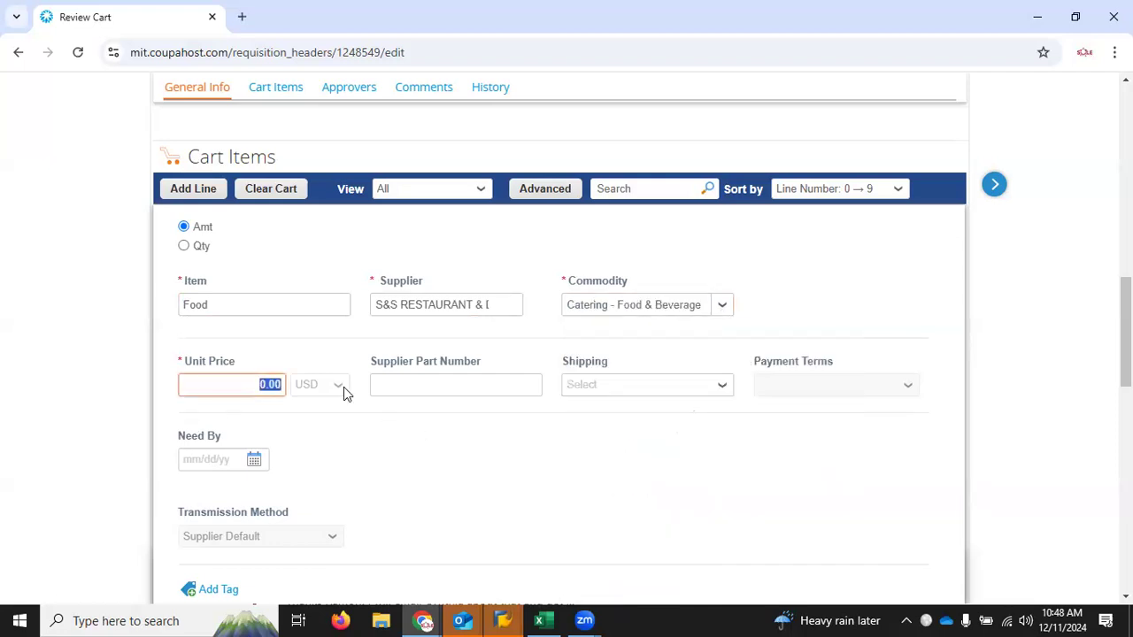
text(10000)
click(1001, 363)
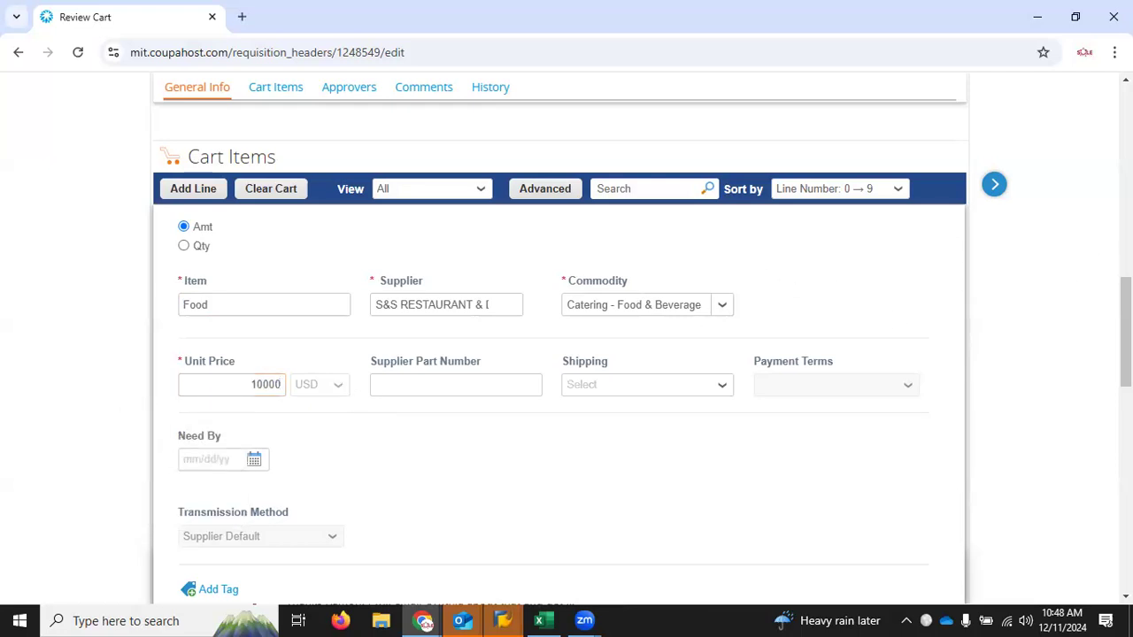
scroll(1012, 331, down, 3)
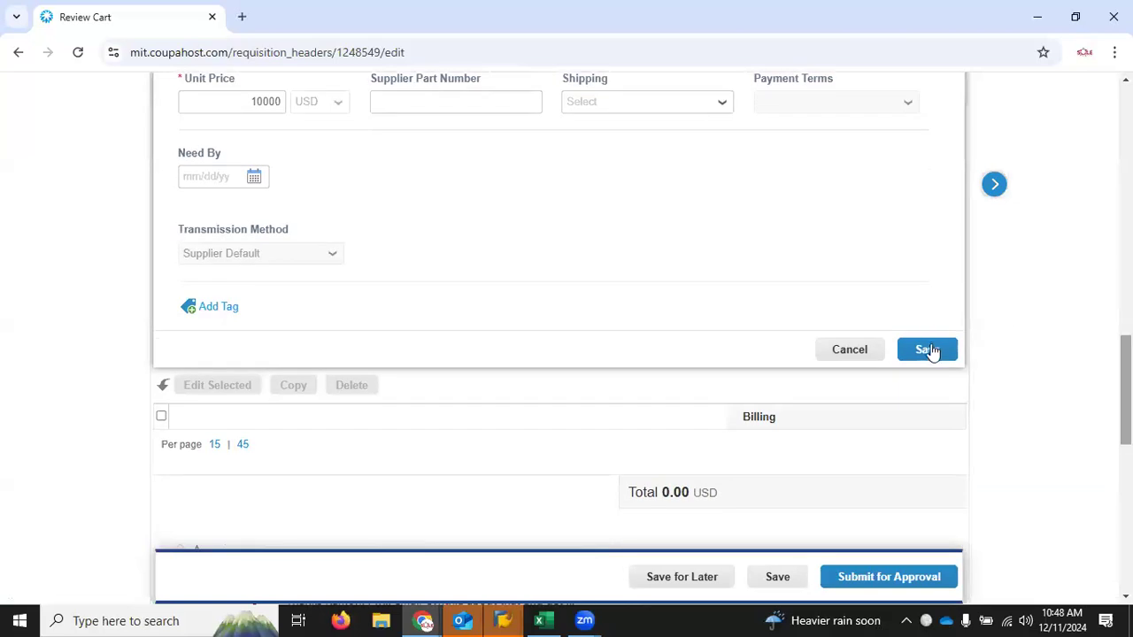
click(930, 351)
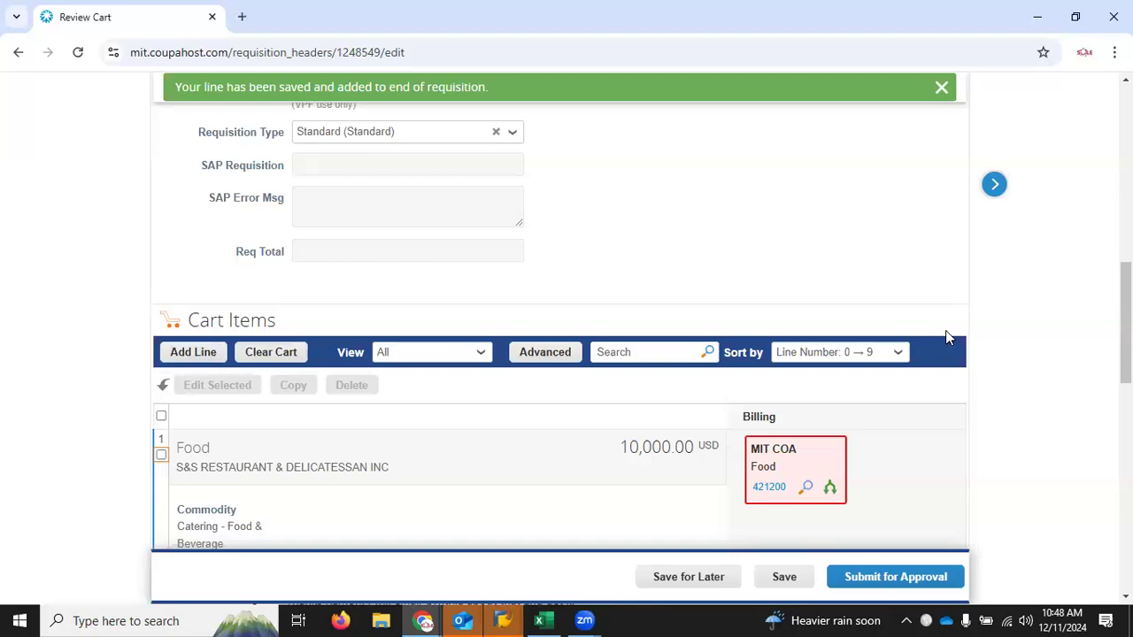
Step: Assign the Food line's billing account using the SOLE OFFICE cost object
click(808, 488)
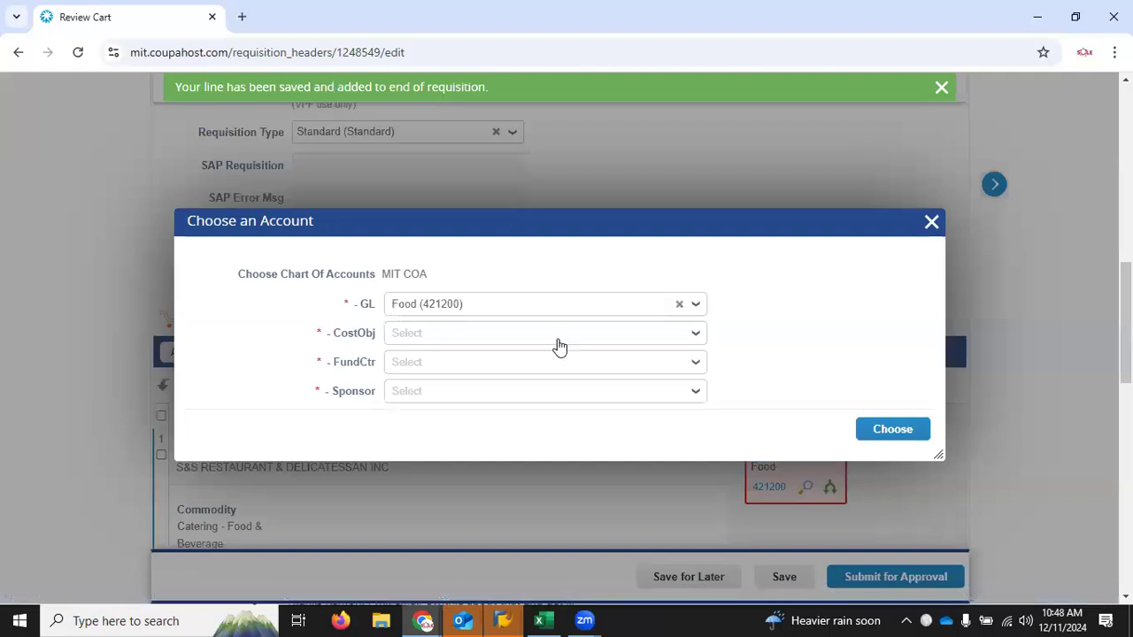
click(561, 340)
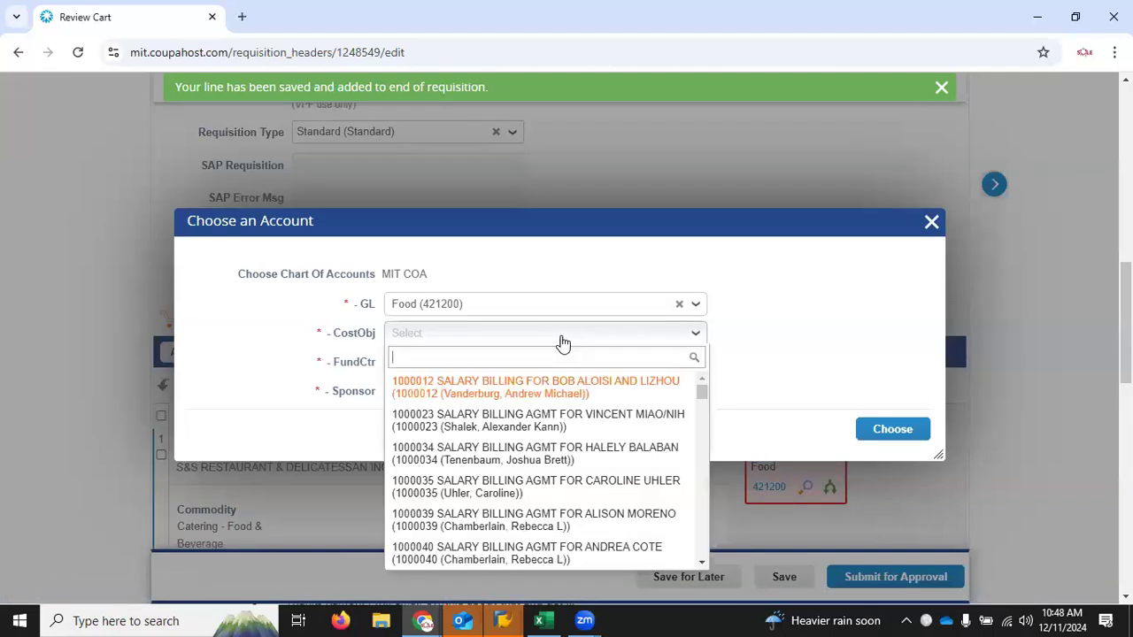
text(1766200)
click(552, 382)
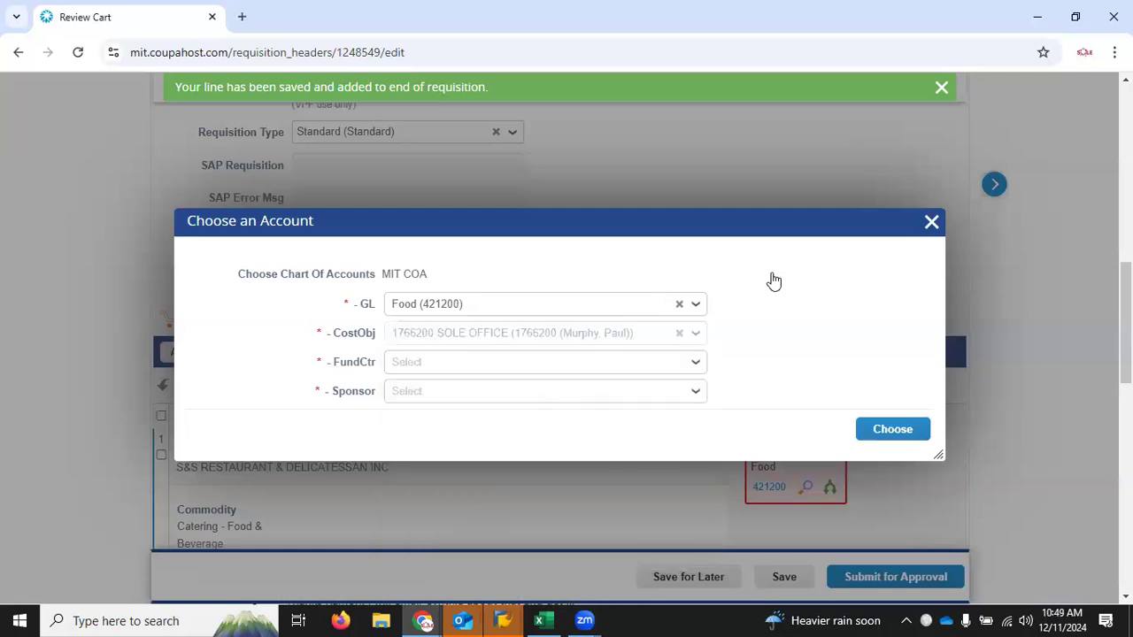
click(881, 432)
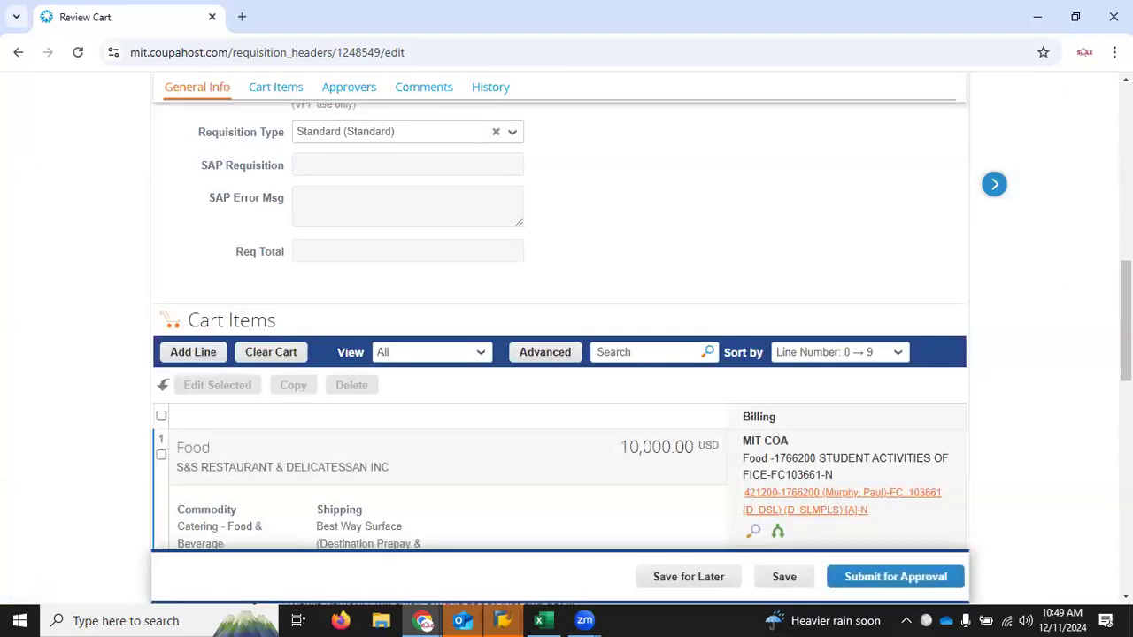
Step: Examine the amount and percentage fields for splitting the Food line's billing account, and close the allocations without saving
scroll(970, 280, down, 3)
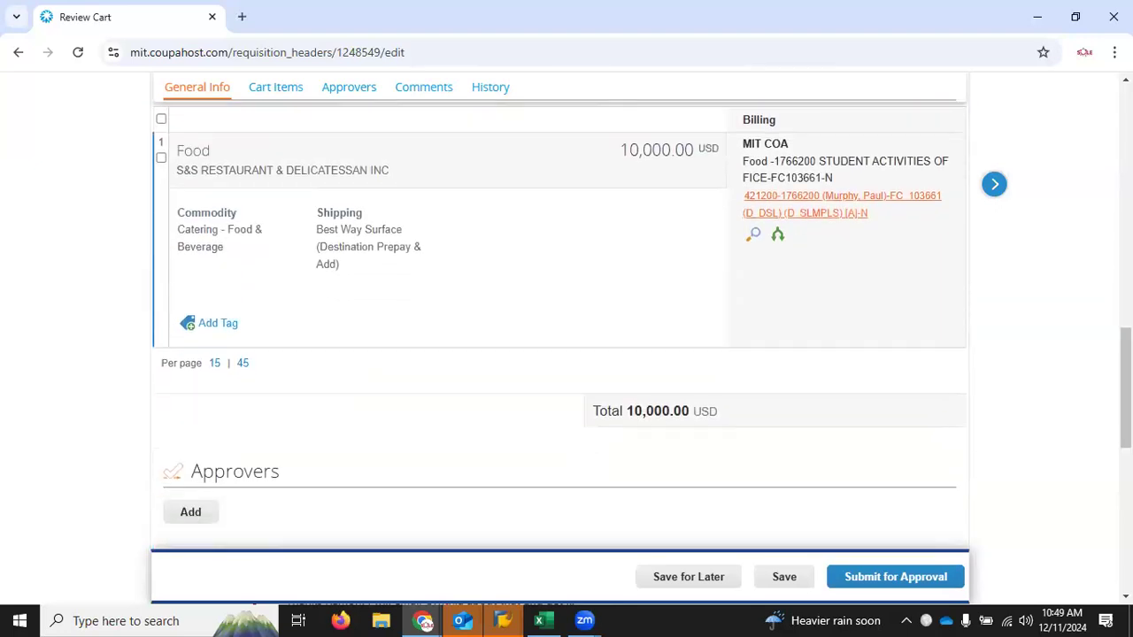
click(777, 237)
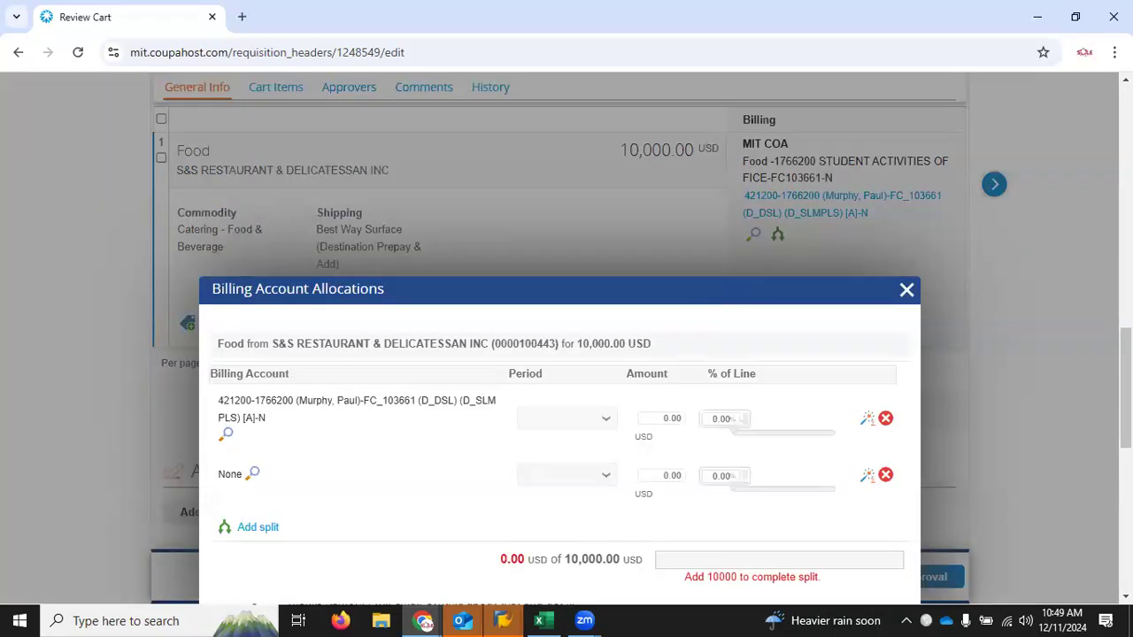
scroll(753, 332, down, 1)
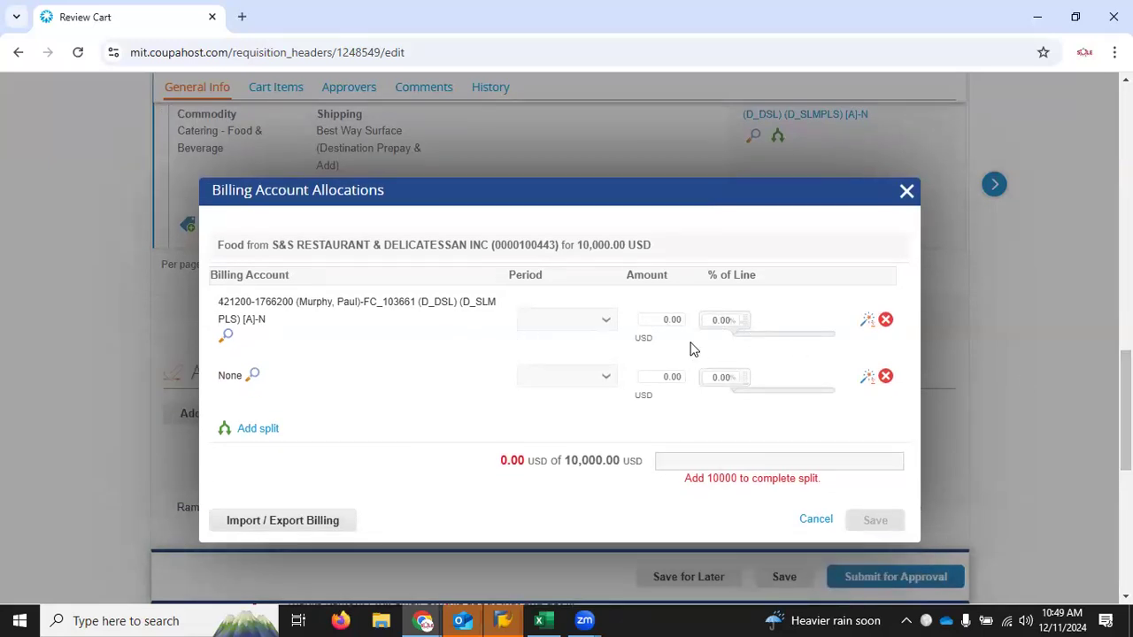
click(653, 320)
click(705, 324)
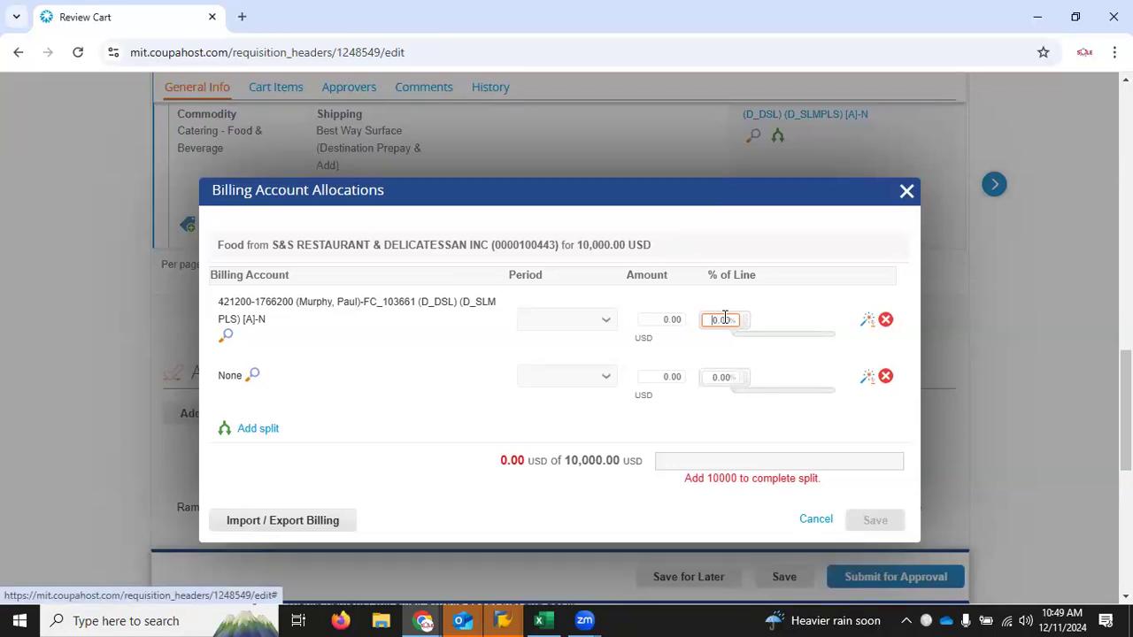
click(657, 319)
double_click(670, 322)
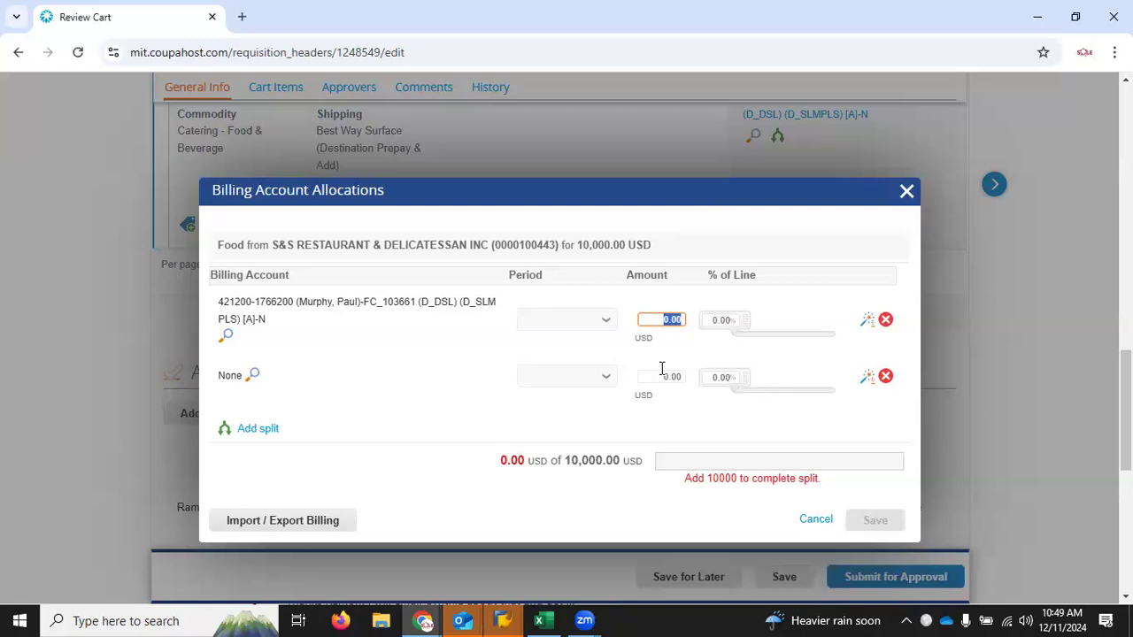
click(814, 521)
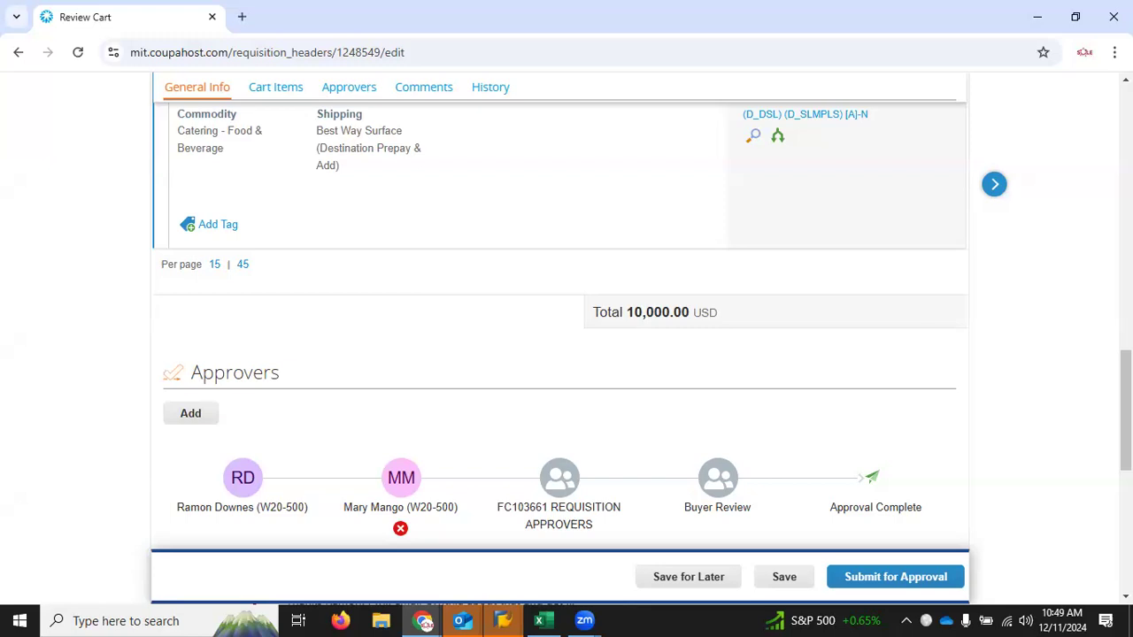
Step: Examine the requisition's approval chain and the details shown for its approvers
scroll(566, 318, down, 1)
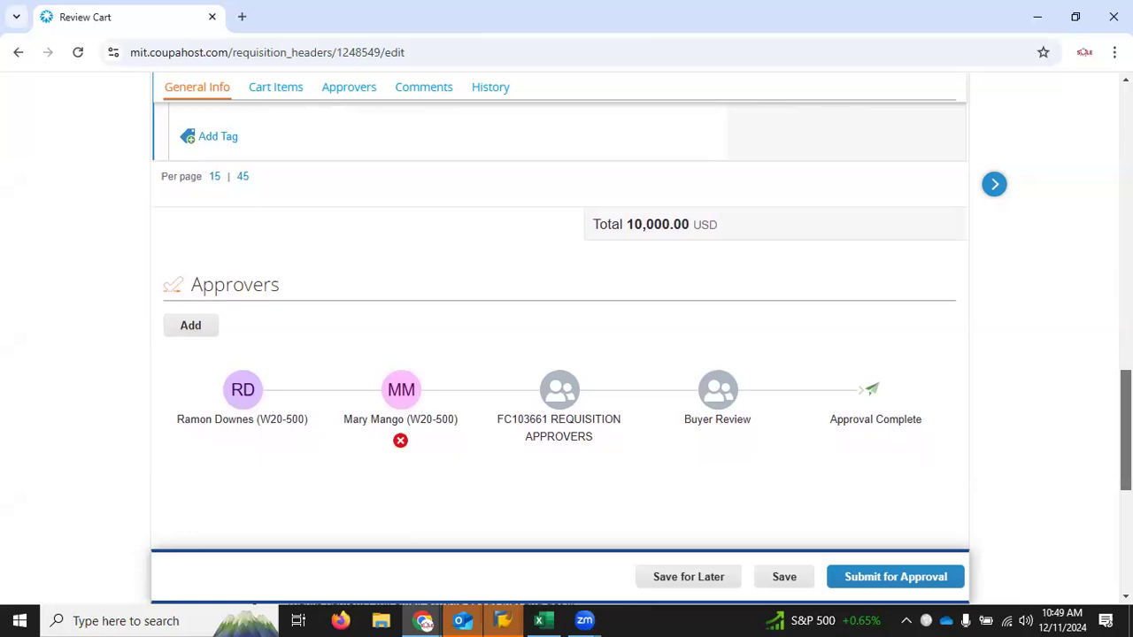
scroll(1098, 265, up, 10)
scroll(1095, 223, down, 10)
scroll(566, 354, down, 2)
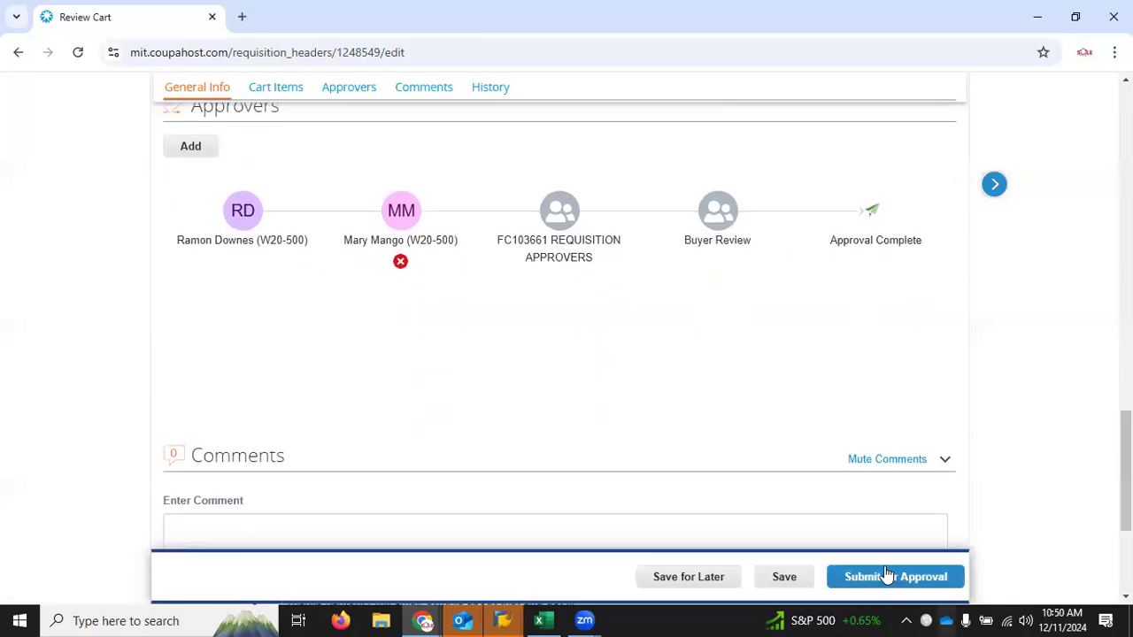
mouse_move(321, 218)
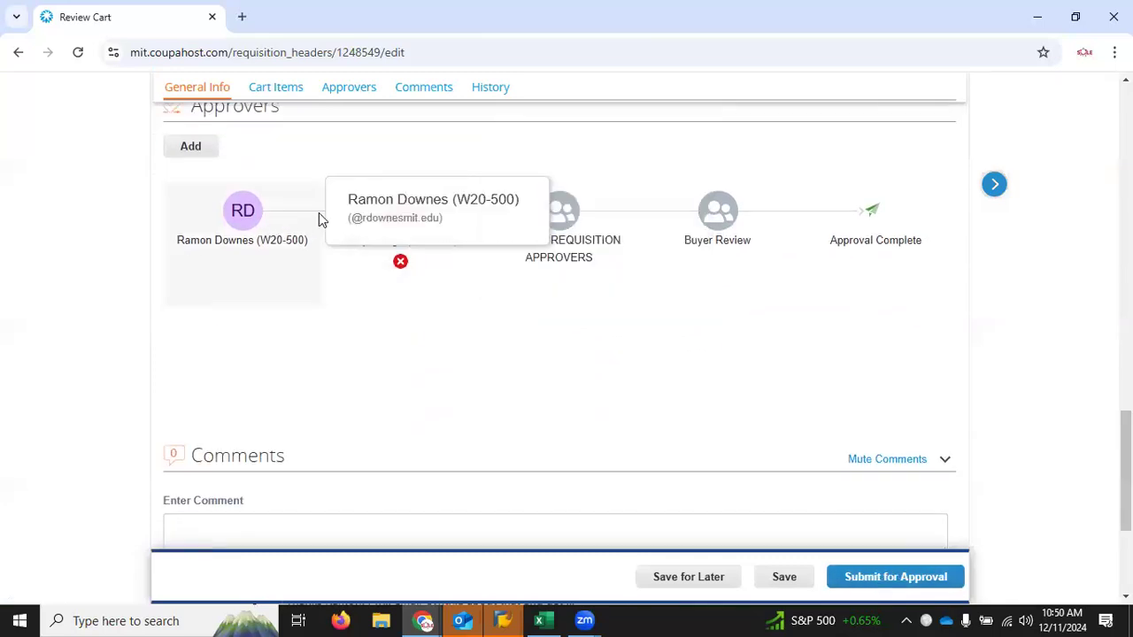
mouse_move(398, 266)
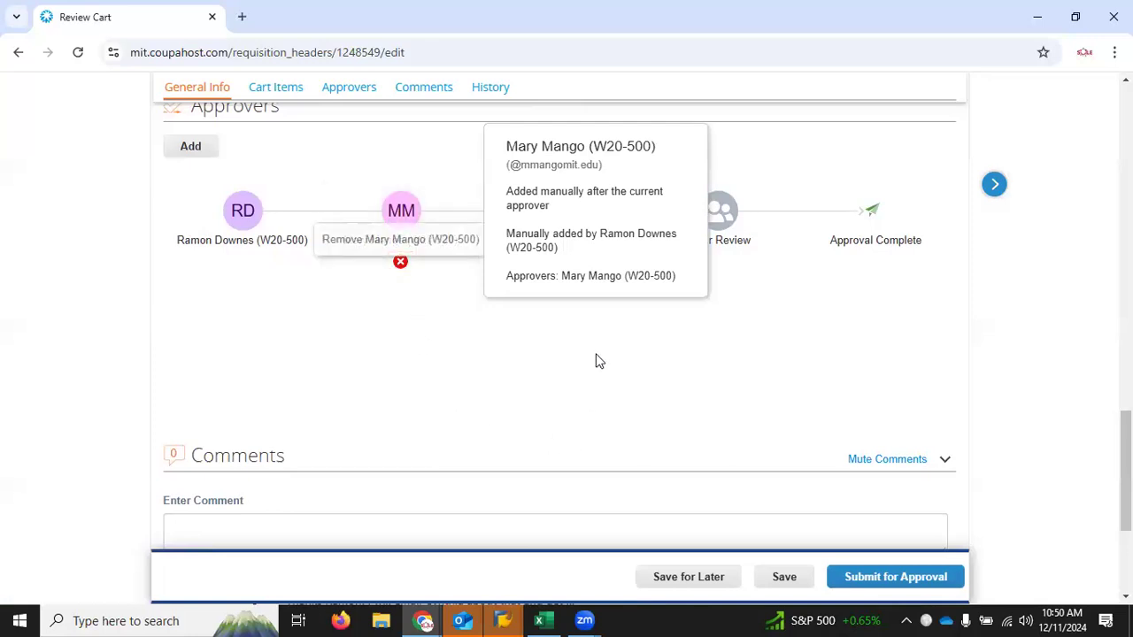
mouse_move(562, 283)
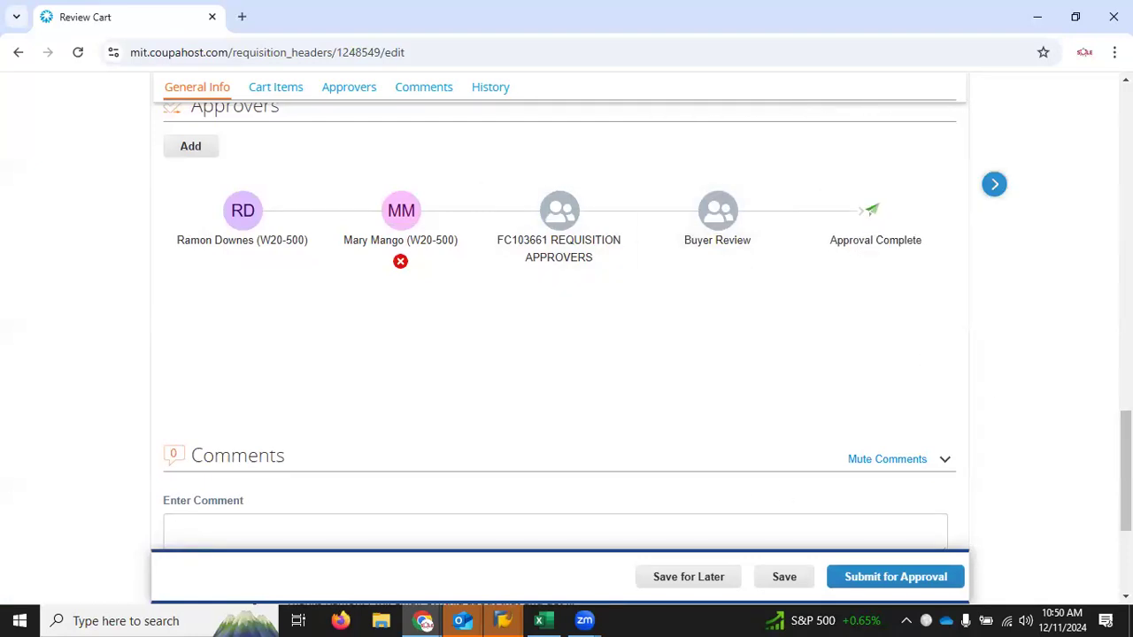
scroll(559, 354, down, 1)
scroll(560, 354, up, 4)
scroll(1096, 146, up, 15)
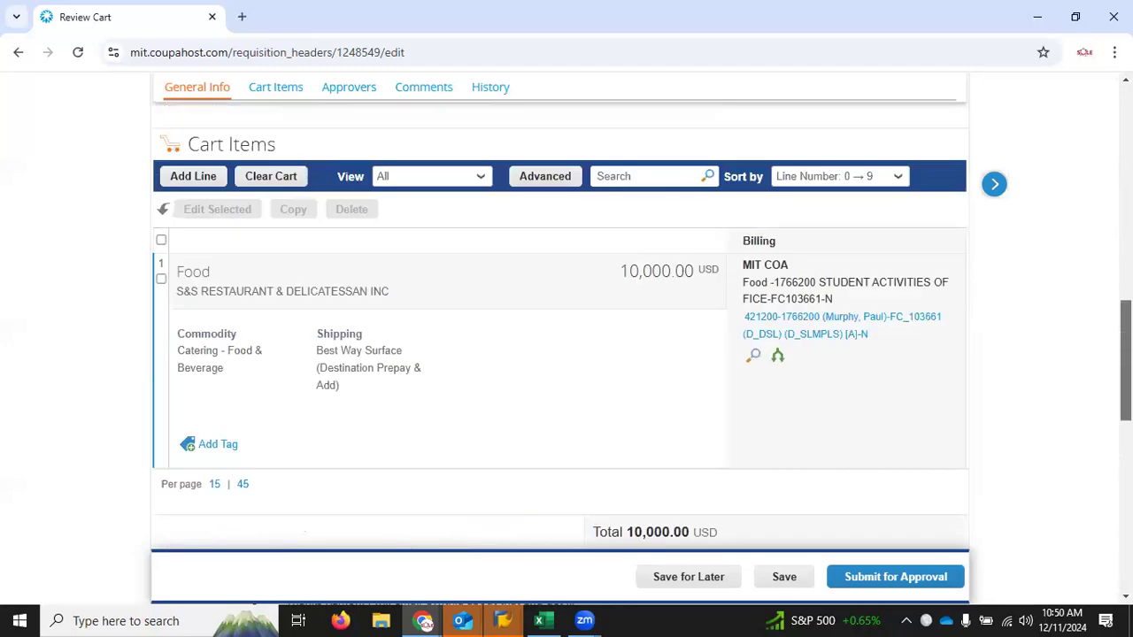
scroll(1093, 124, up, 1)
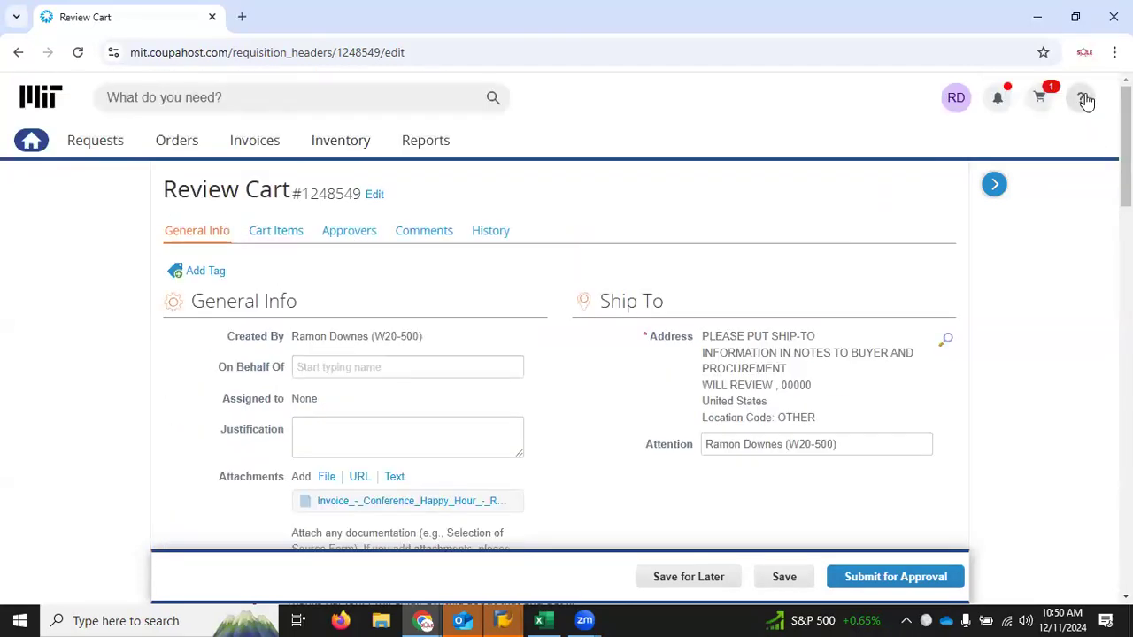
Step: Go to the Coupa home page and open the Selection of Source Form from its Forms section
click(36, 149)
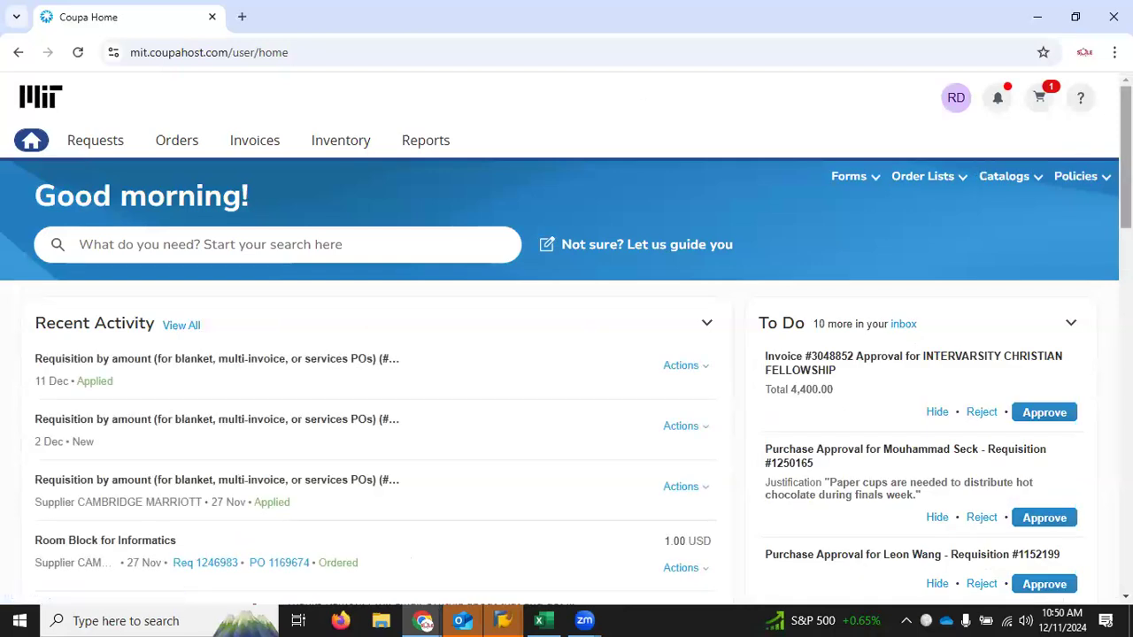
scroll(566, 336, down, 5)
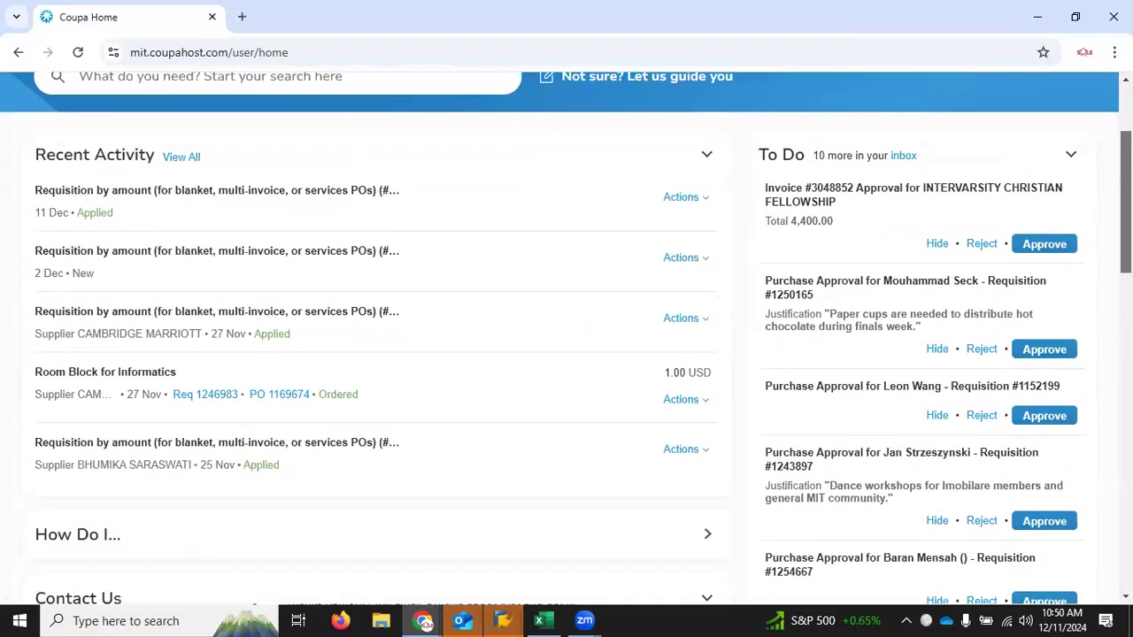
scroll(566, 337, down, 8)
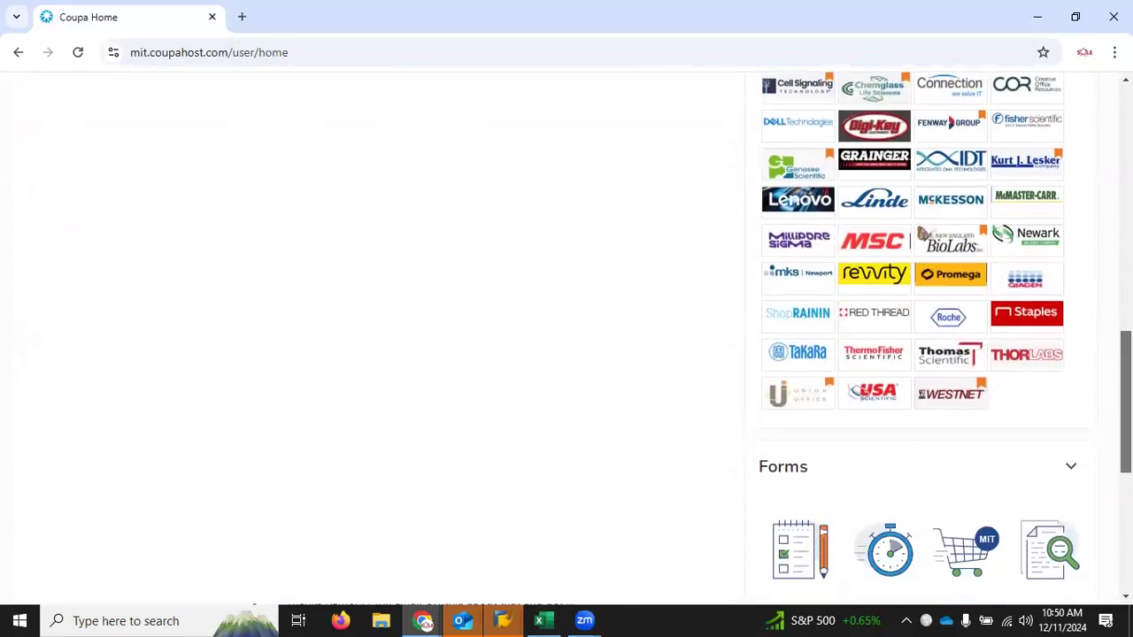
scroll(979, 395, down, 2)
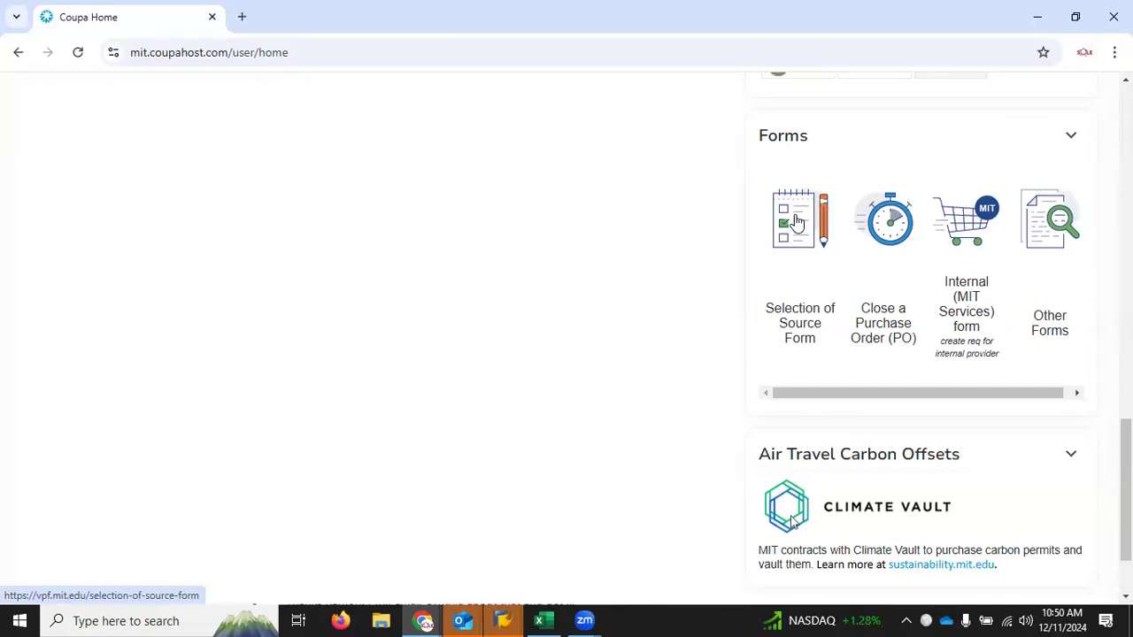
click(795, 221)
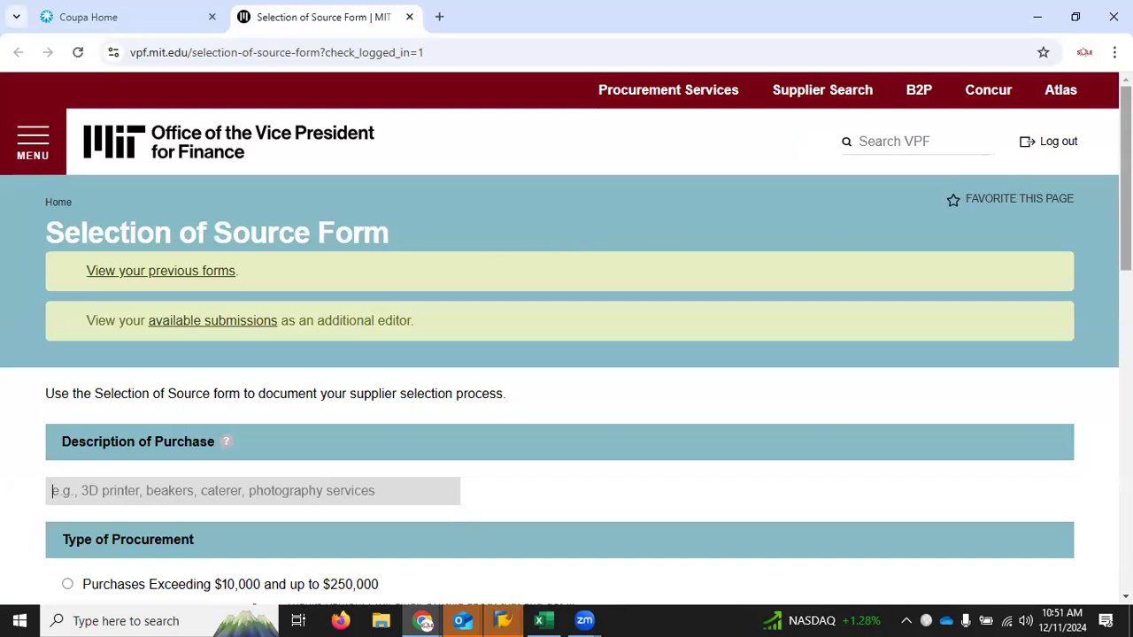
Step: Describe the purchase as Food, choose Purchases Exceeding $10,000 and up to $250,000, and continue to the supplier page
scroll(1124, 221, down, 4)
click(284, 180)
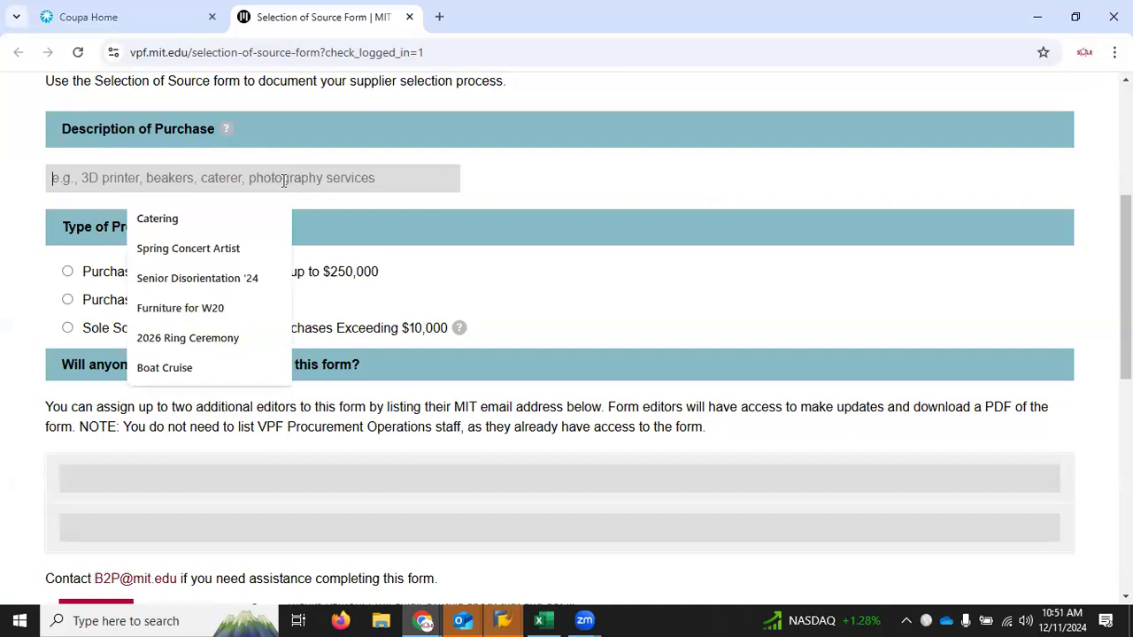
text(Food)
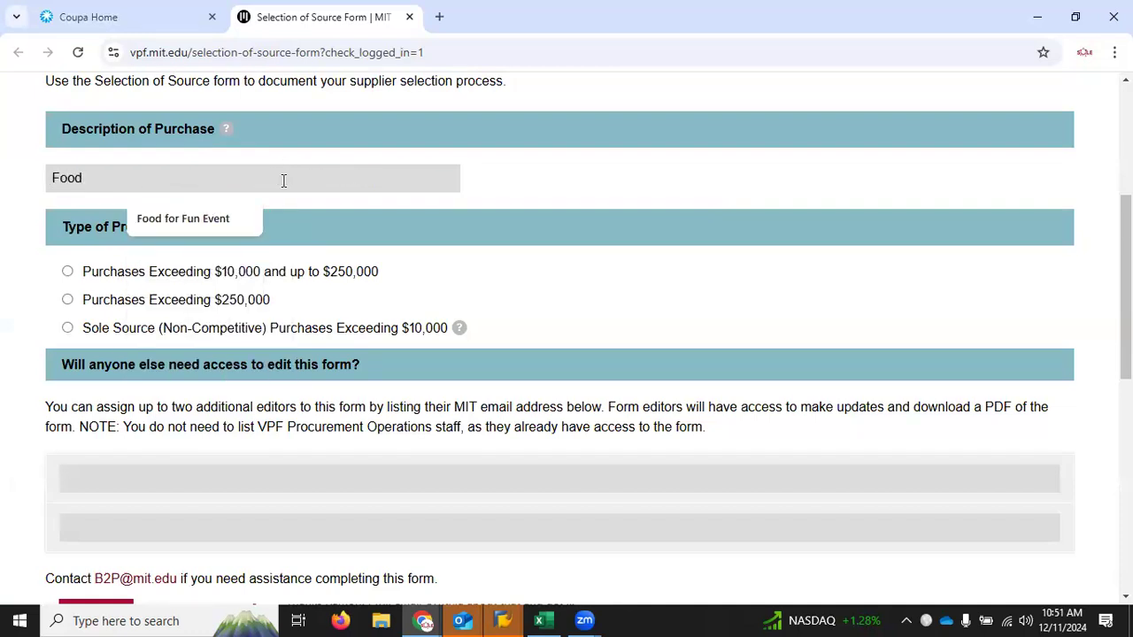
click(68, 273)
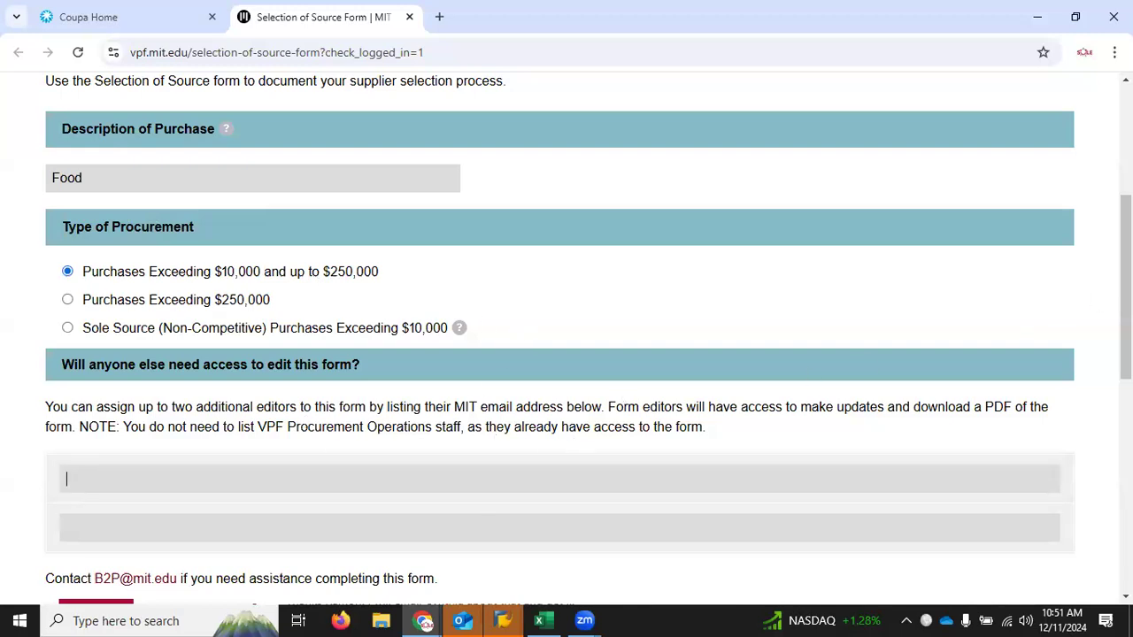
scroll(1087, 303, down, 1)
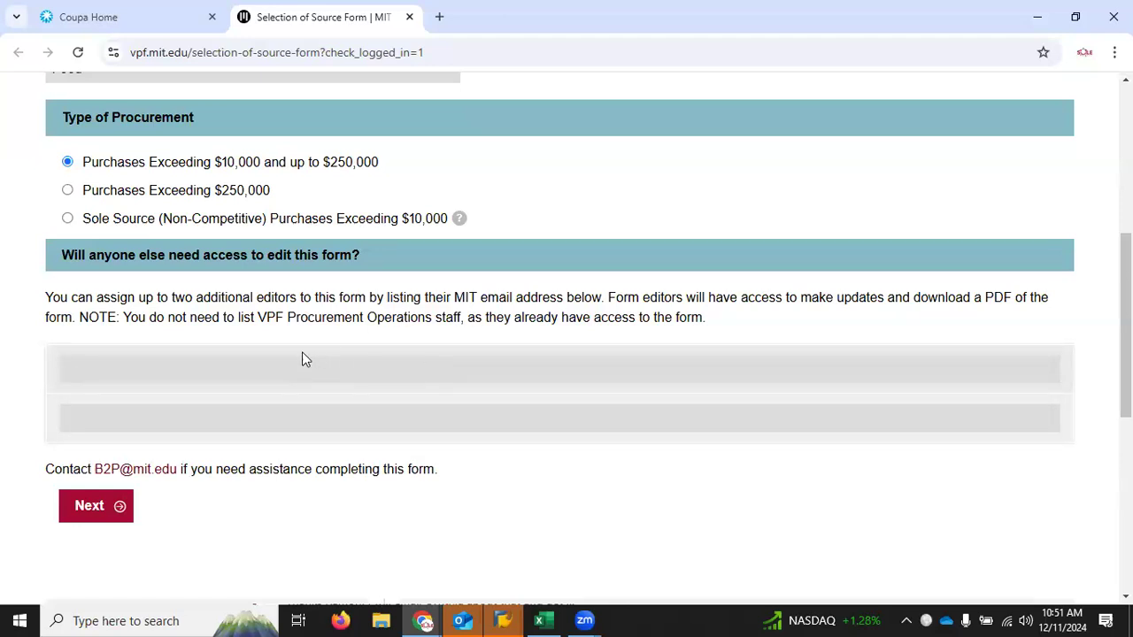
click(97, 510)
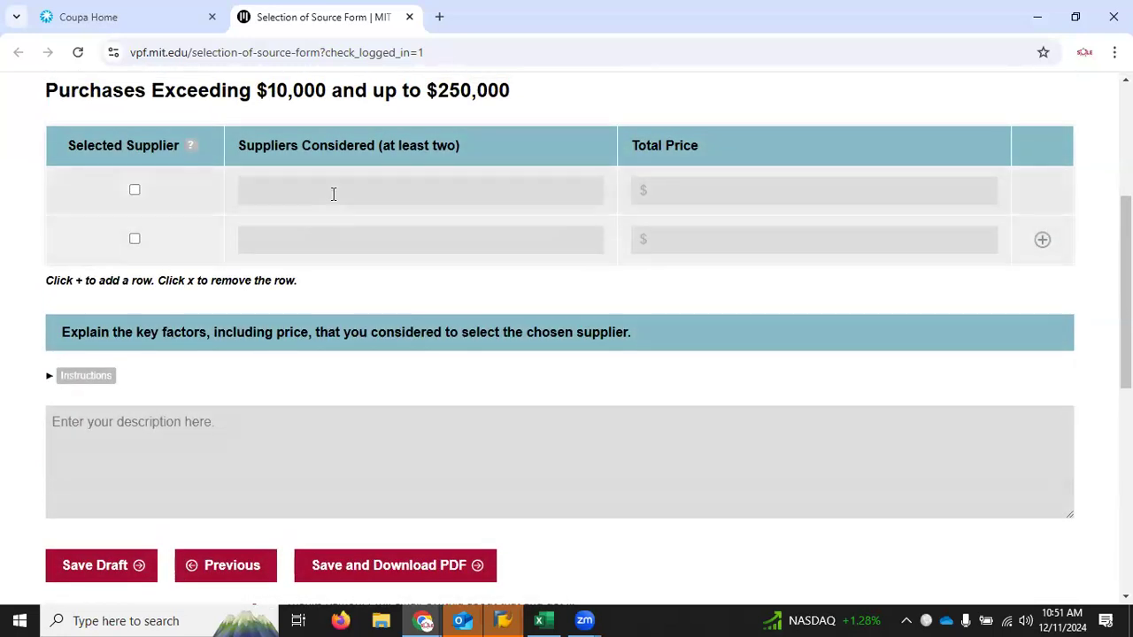
Step: Enter S&s Deli as the first supplier considered with a total price of 10,000 and mark it as the selected supplier
click(334, 194)
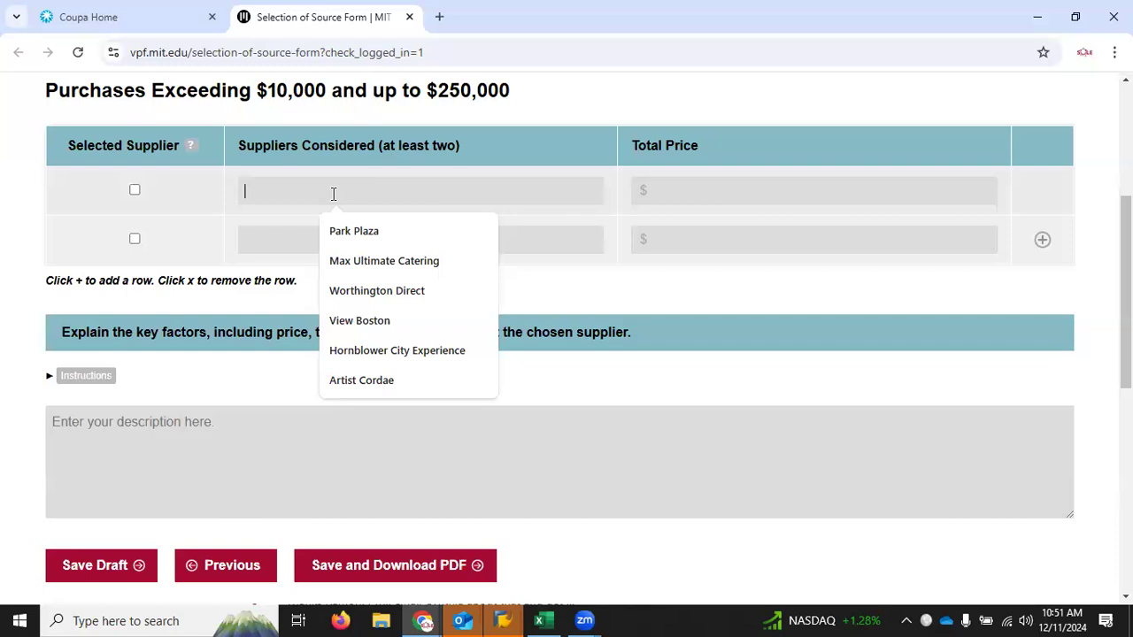
text(S7s)
key(BackSpace)
key(BackSpace)
text(&s)
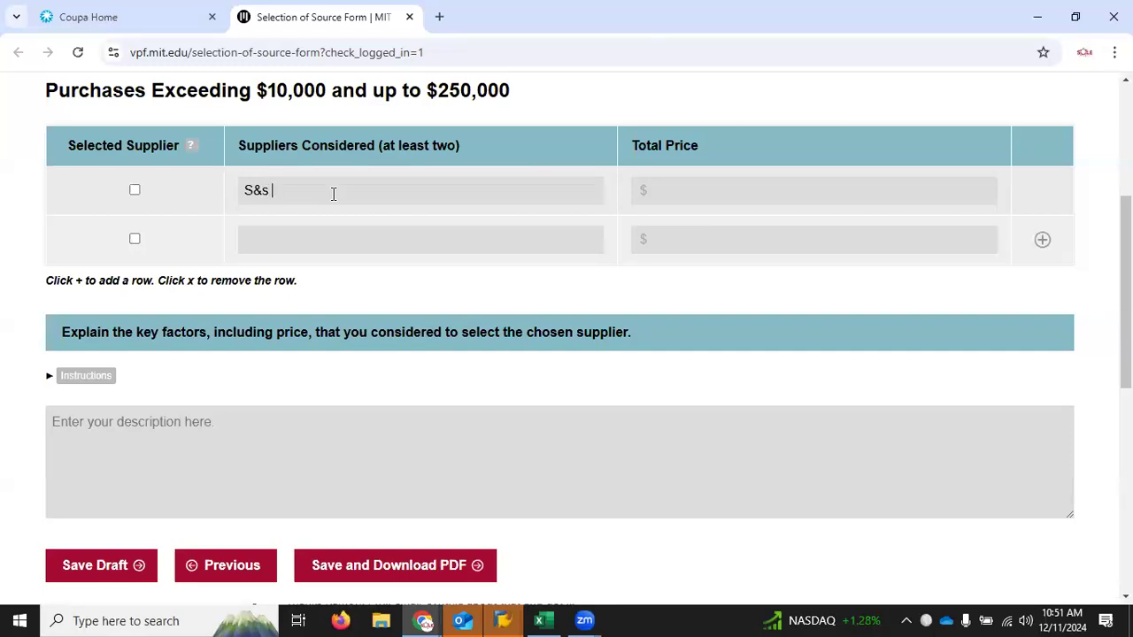
text( Dele)
key(BackSpace)
text(i)
click(668, 191)
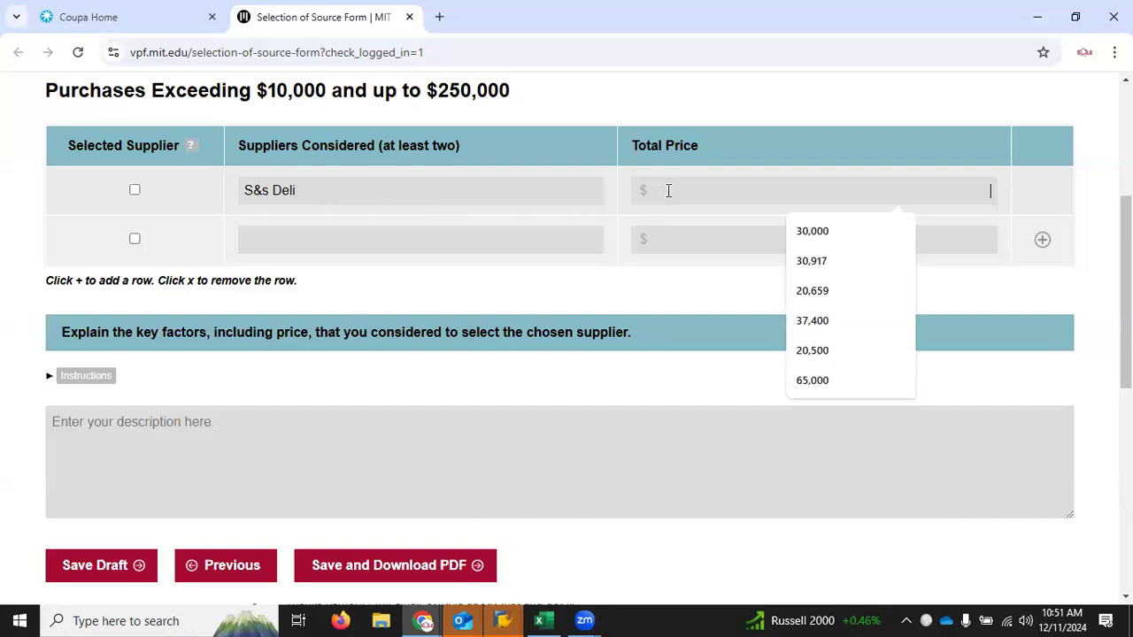
text(100000)
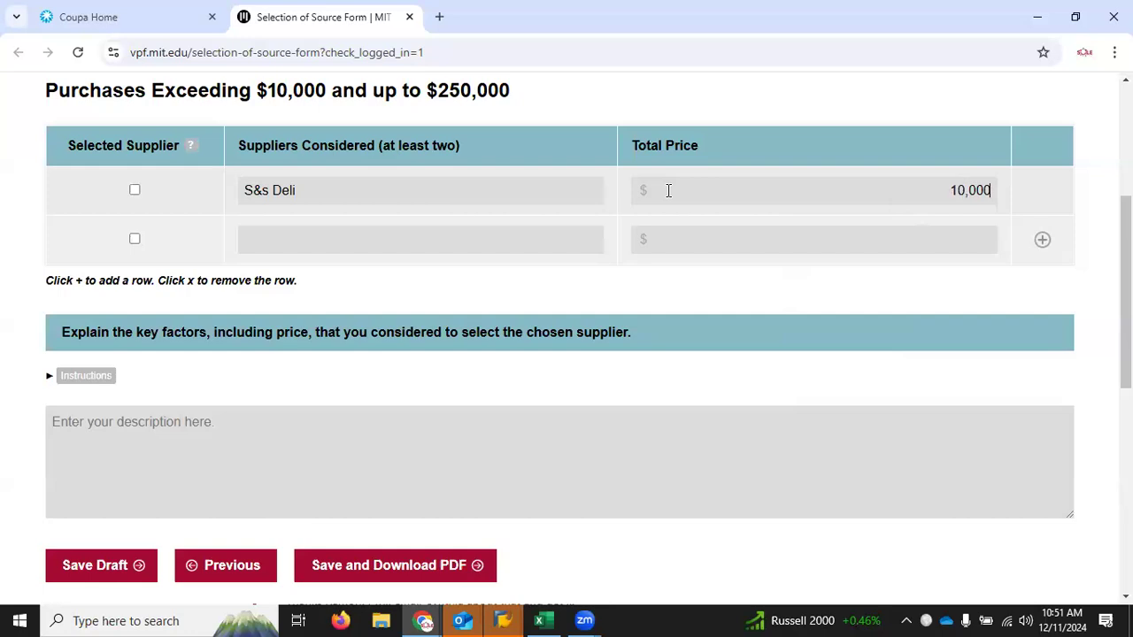
click(134, 189)
Step: Enter Burger King as the second supplier considered with a total price of 15,000
click(305, 245)
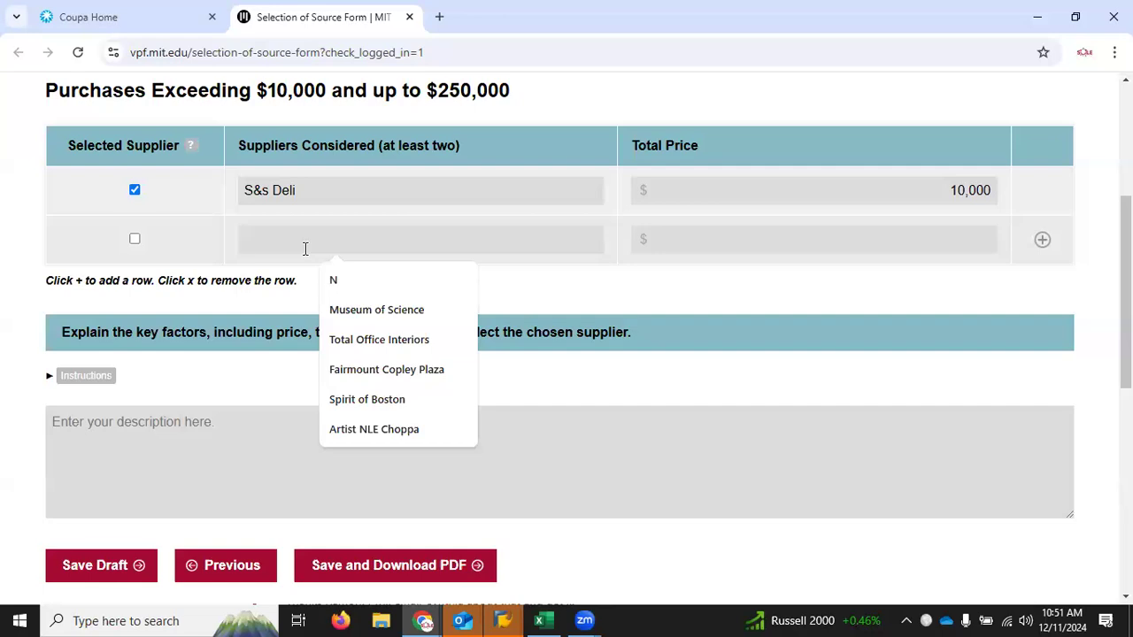
text(Burger King)
click(721, 231)
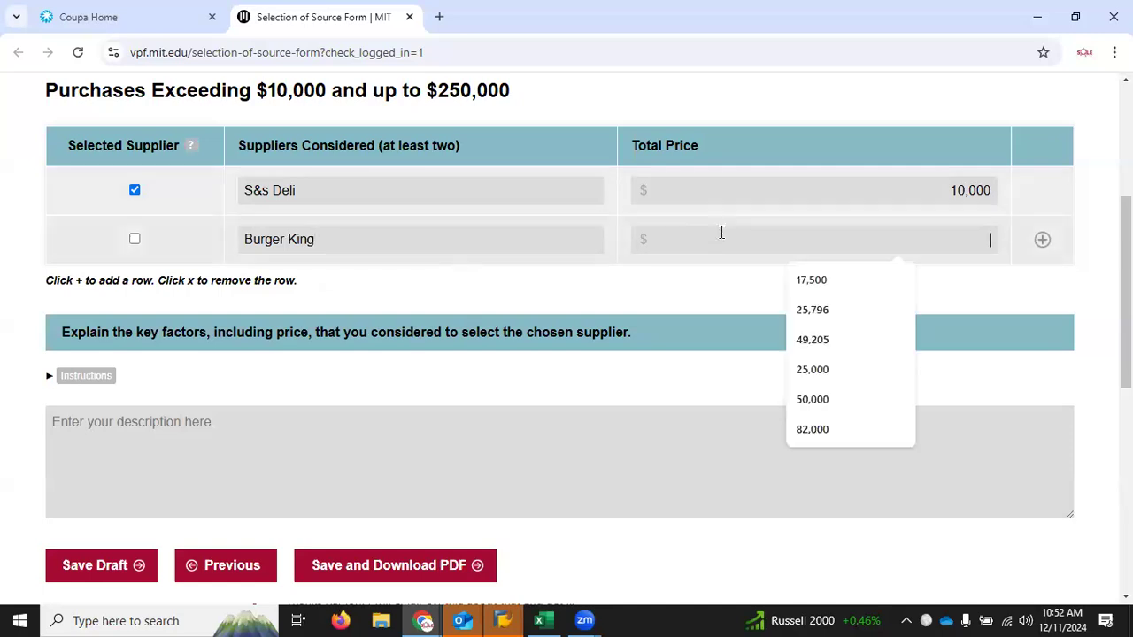
text(150000)
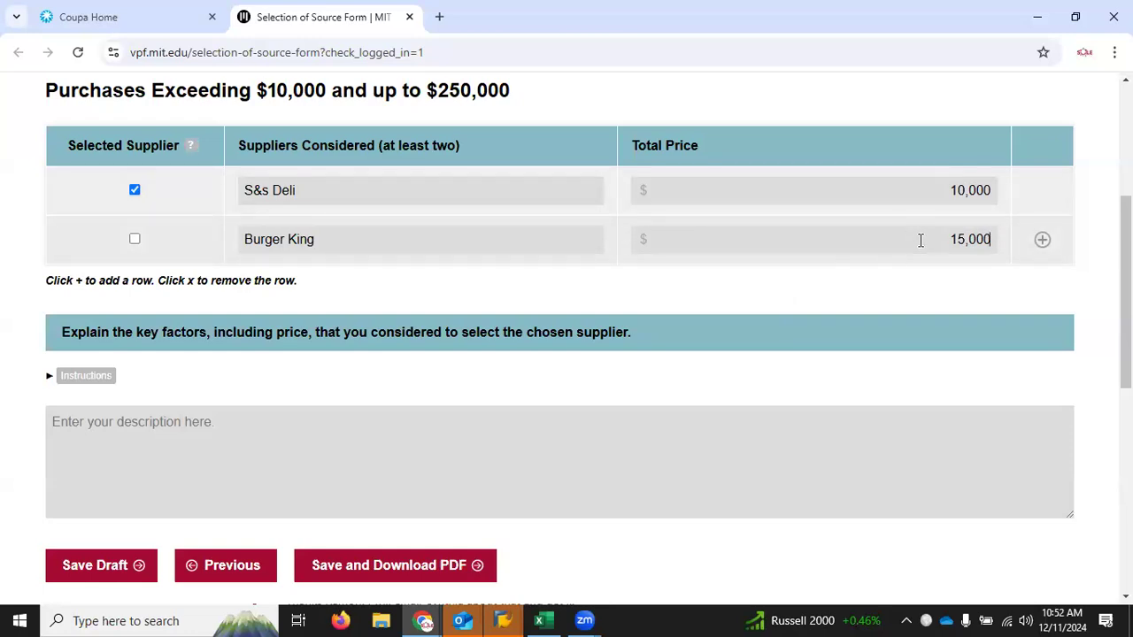
Step: Change Burger King's price to 8,000 and enter the explanation "Other vendors did not have the selection we needed for our event"
double_click(992, 248)
text(8000)
click(885, 420)
text(Other)
key(BackSpace)
key(BackSpace)
key(BackSpace)
key(BackSpace)
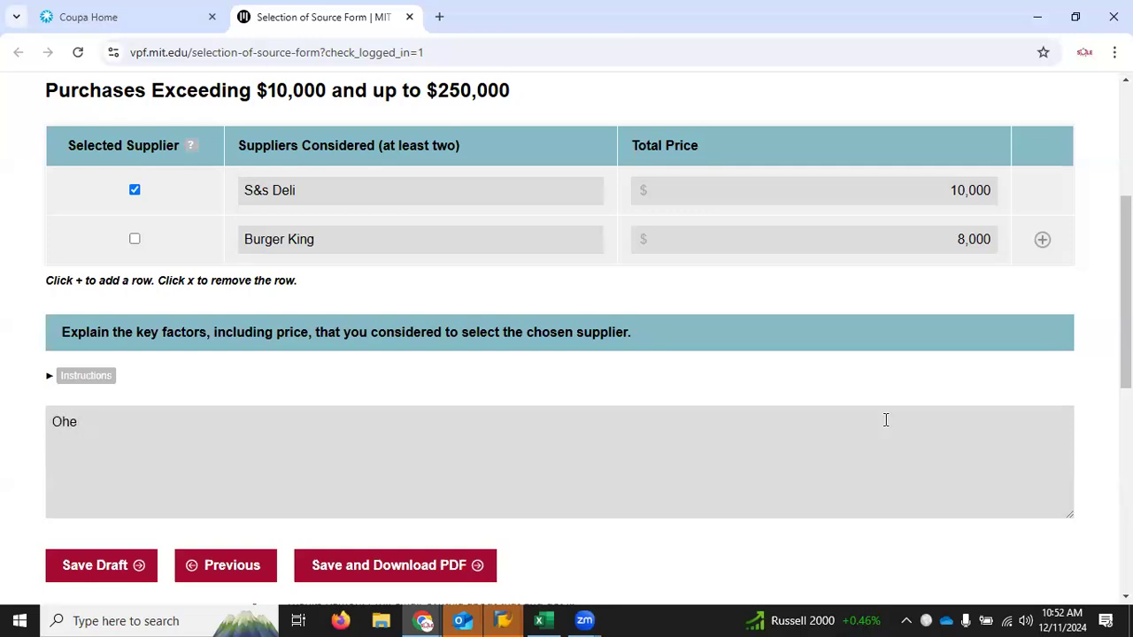
text(her vendors did not )
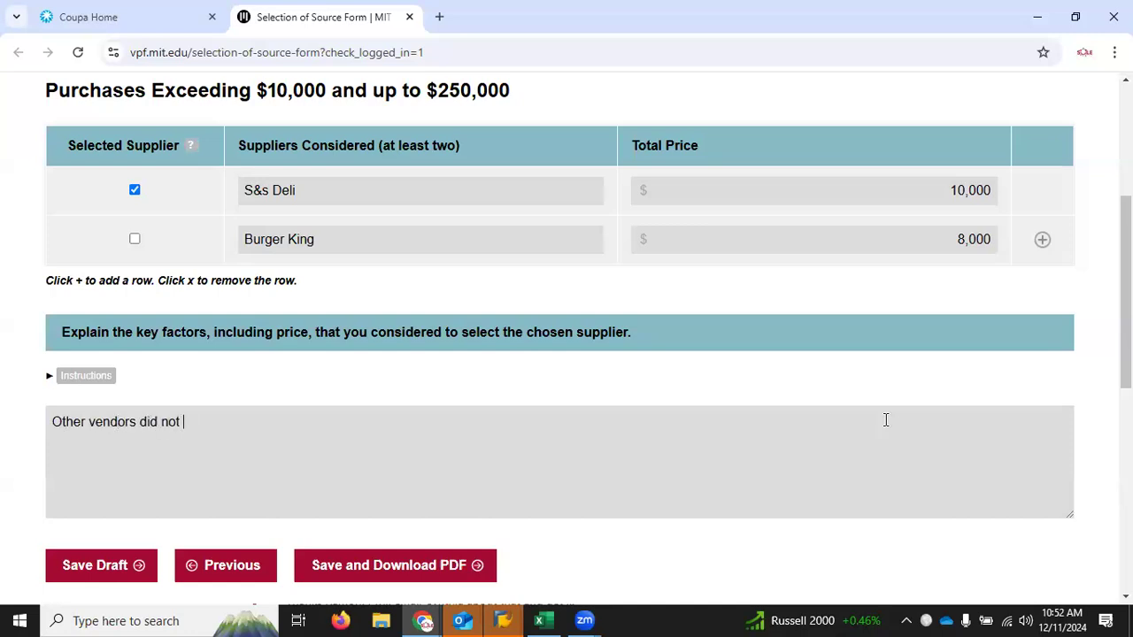
text(have the selection we neee)
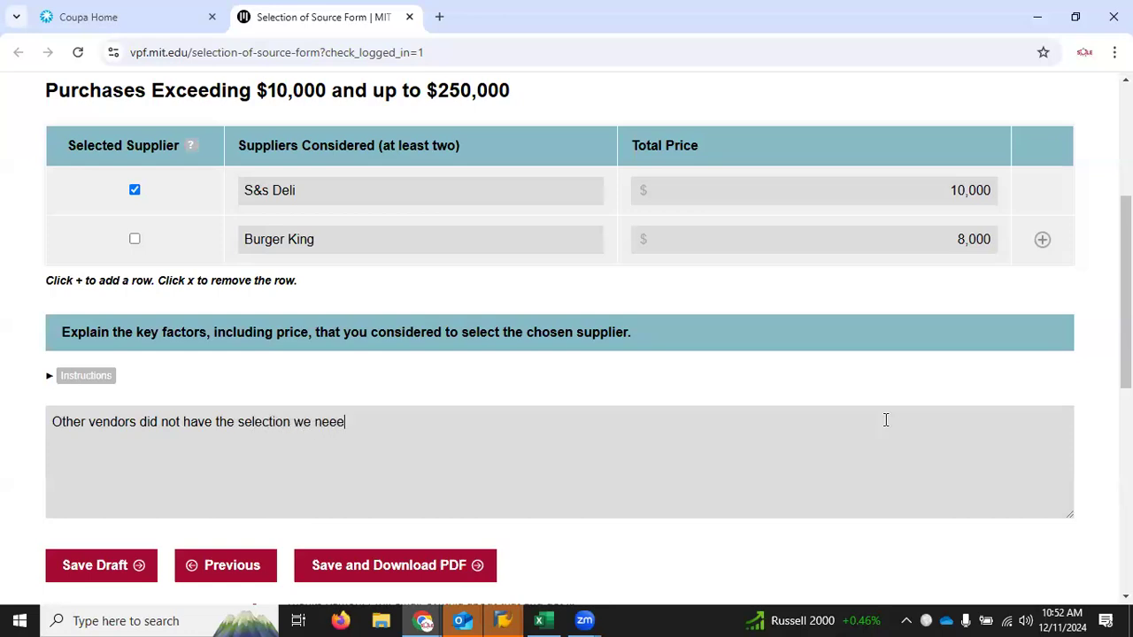
key(BackSpace)
text(ded for our event)
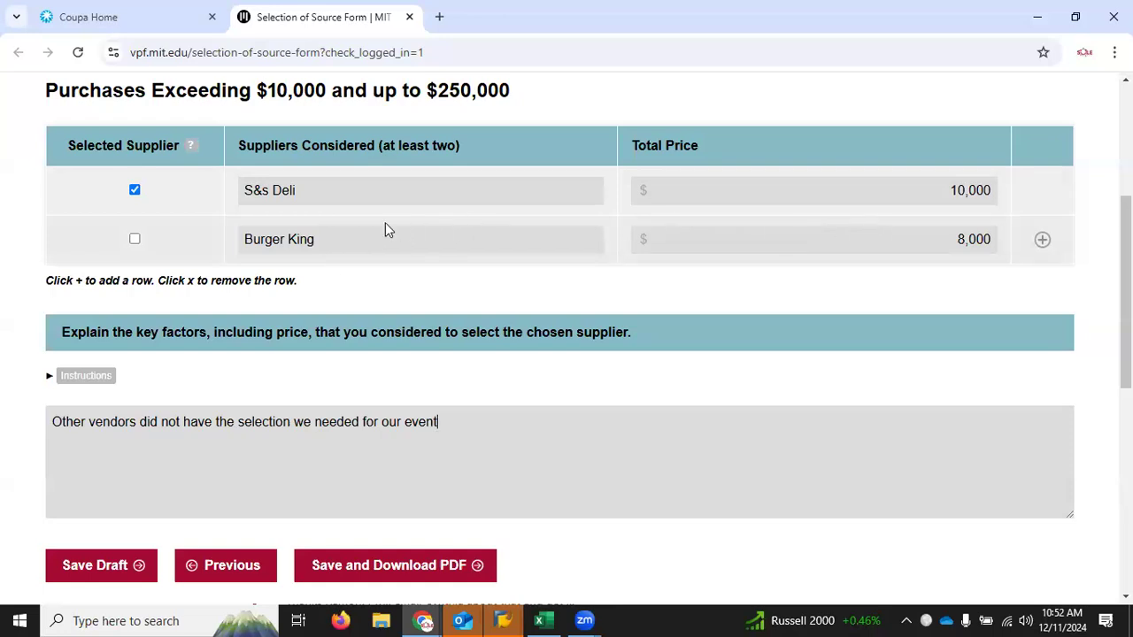
Step: Set Burger King's total price to 15,000 and replace the supplier selection explanation with "Cheapest option"
drag(965, 237, 873, 237)
text(15)
drag(438, 423, 51, 432)
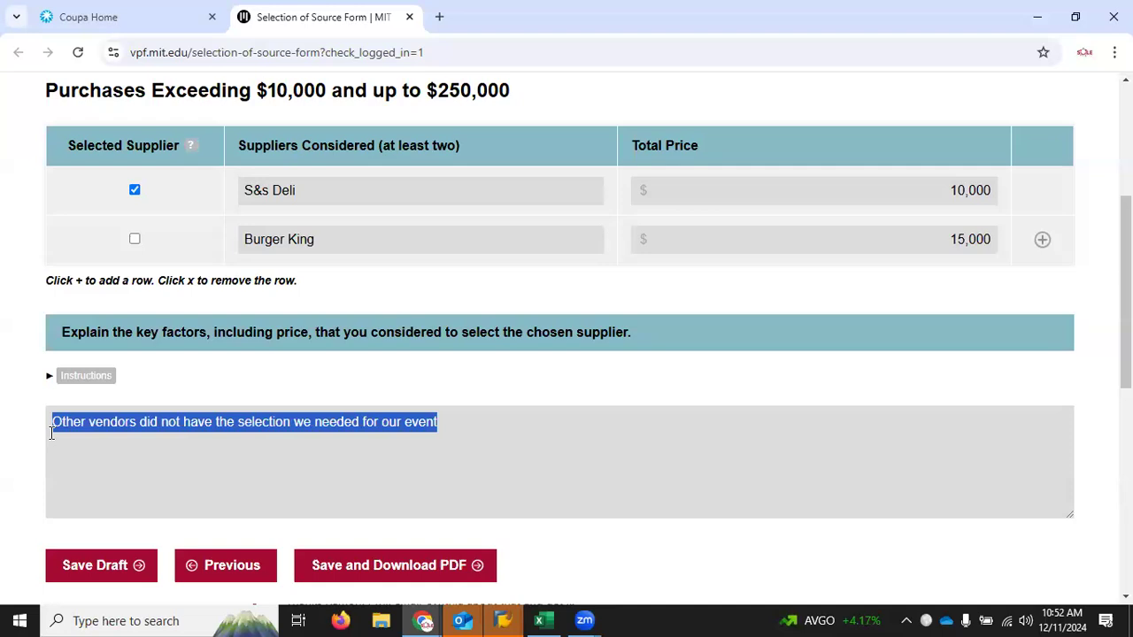
text(Cheapets)
key(BackSpace)
key(BackSpace)
key(BackSpace)
text(est option)
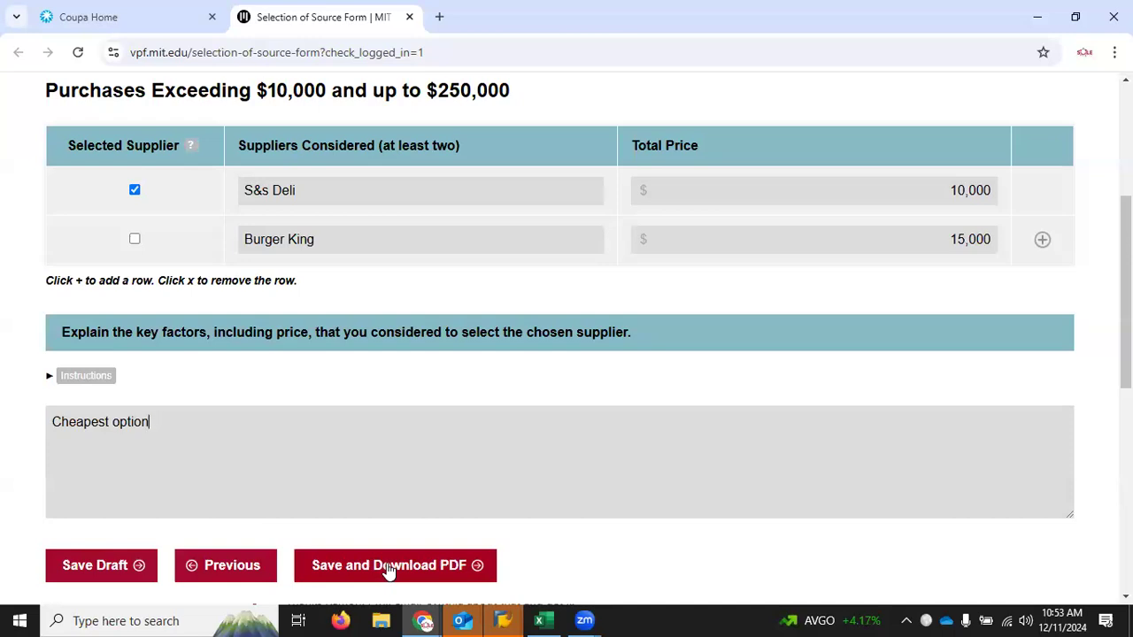
Step: Return to the requisition's cart review in Coupa and open the file upload for its attachments
click(134, 26)
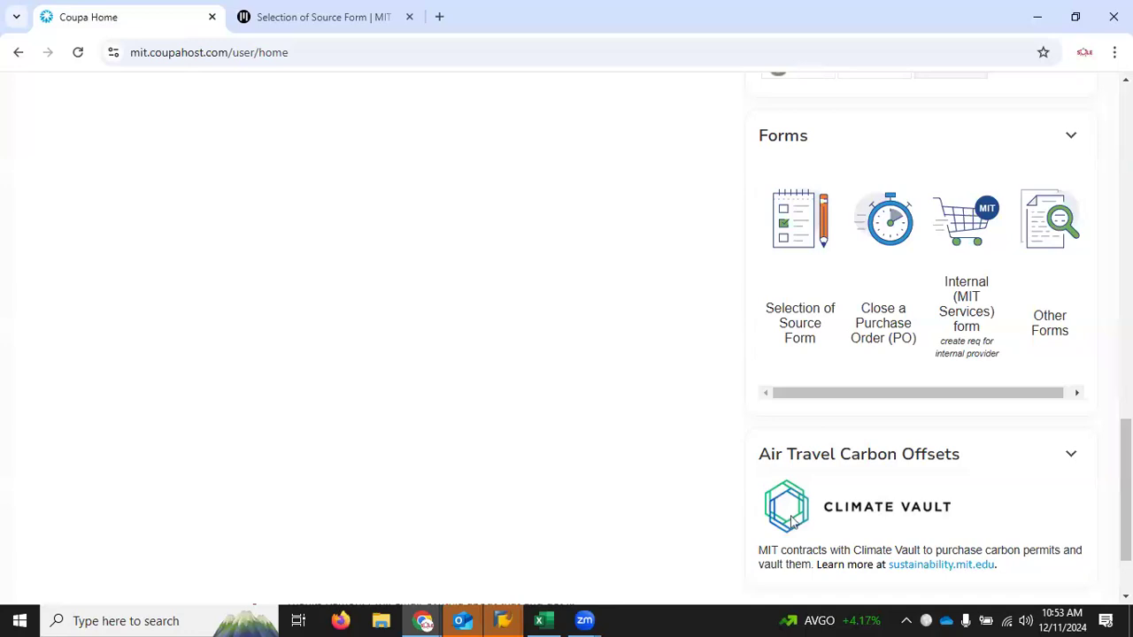
scroll(792, 522, up, 15)
click(1040, 100)
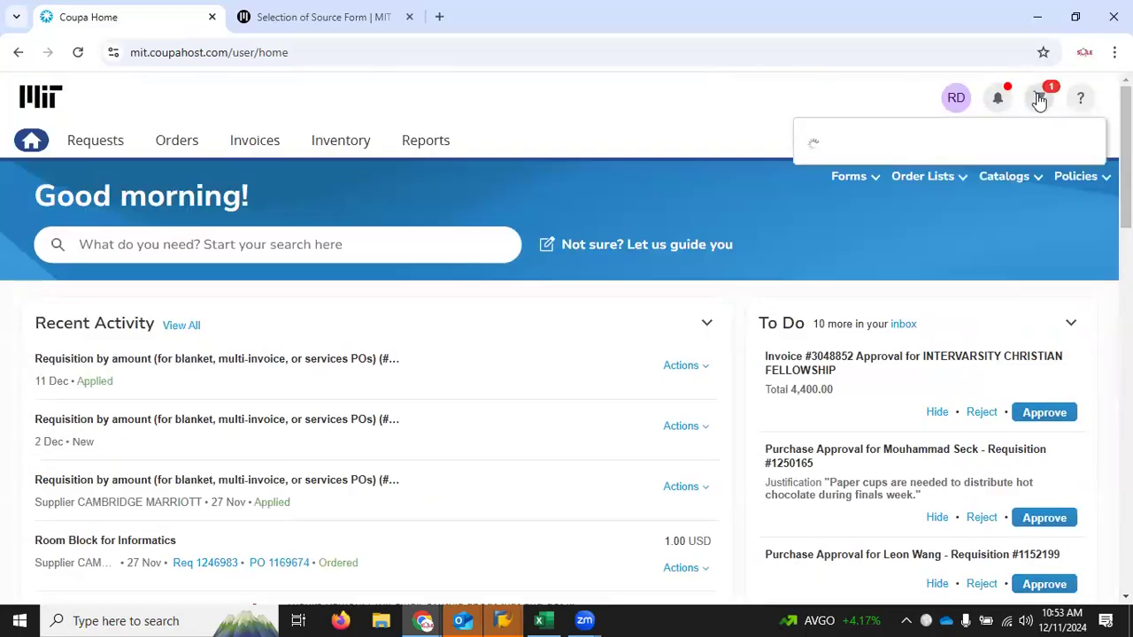
click(1041, 281)
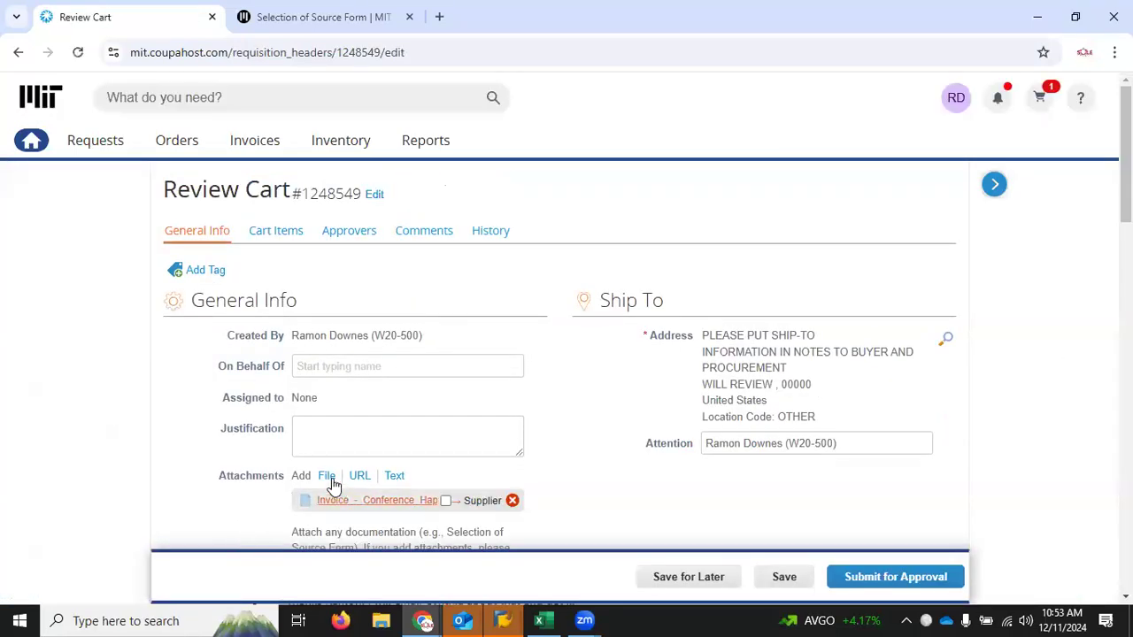
click(327, 478)
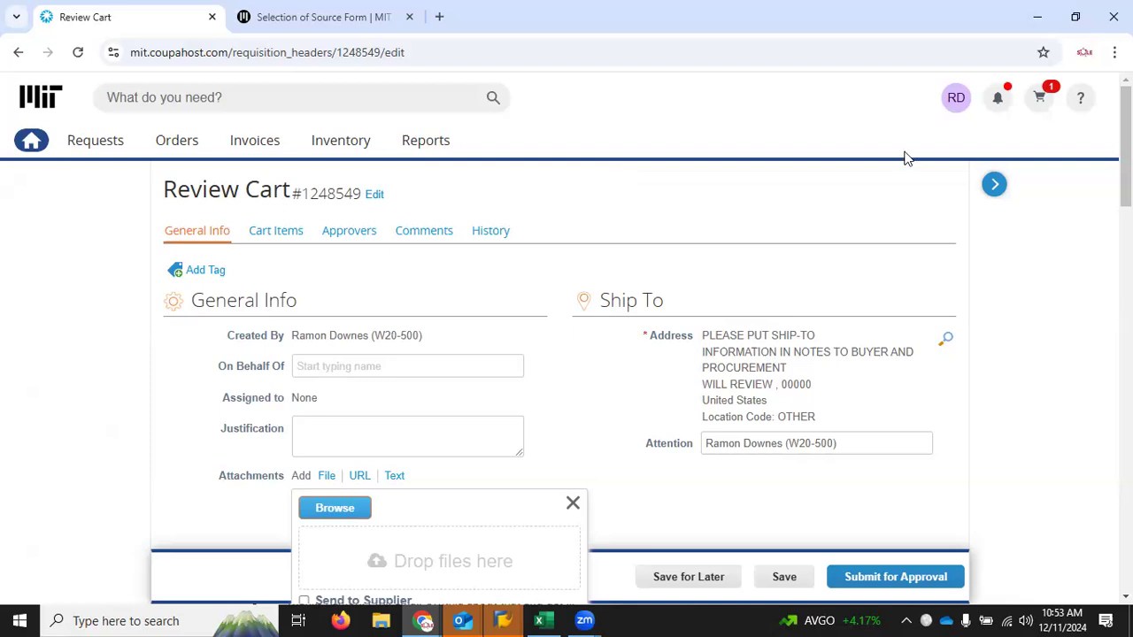
drag(1126, 150, 1126, 380)
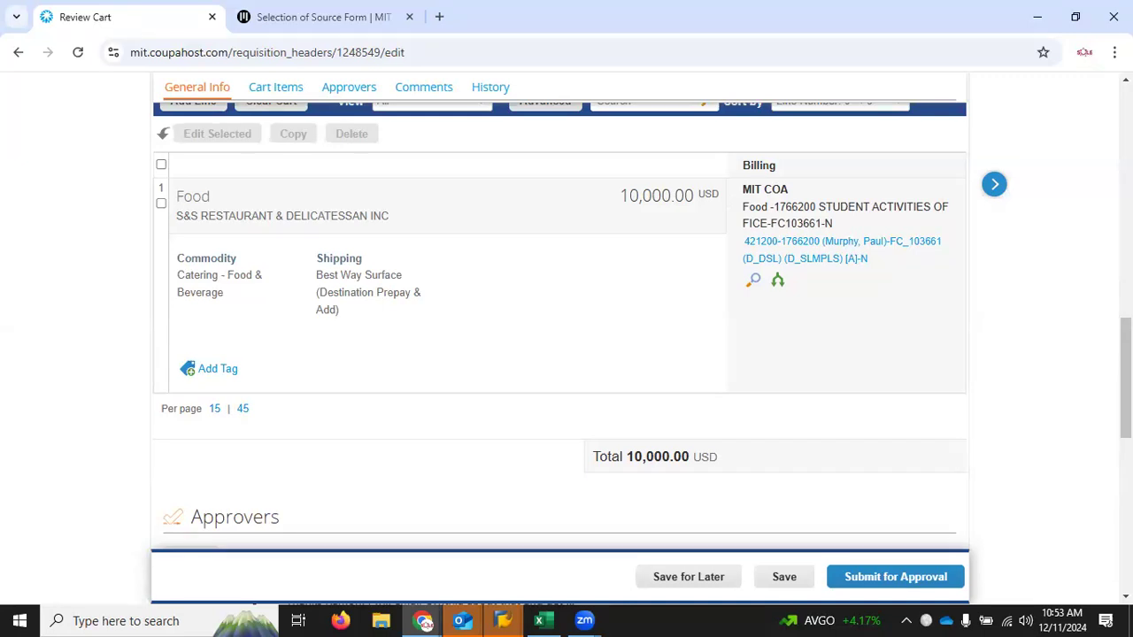
Step: Examine the requisition's approval chain, including the details and members of the Buyer Review group
scroll(981, 416, down, 3)
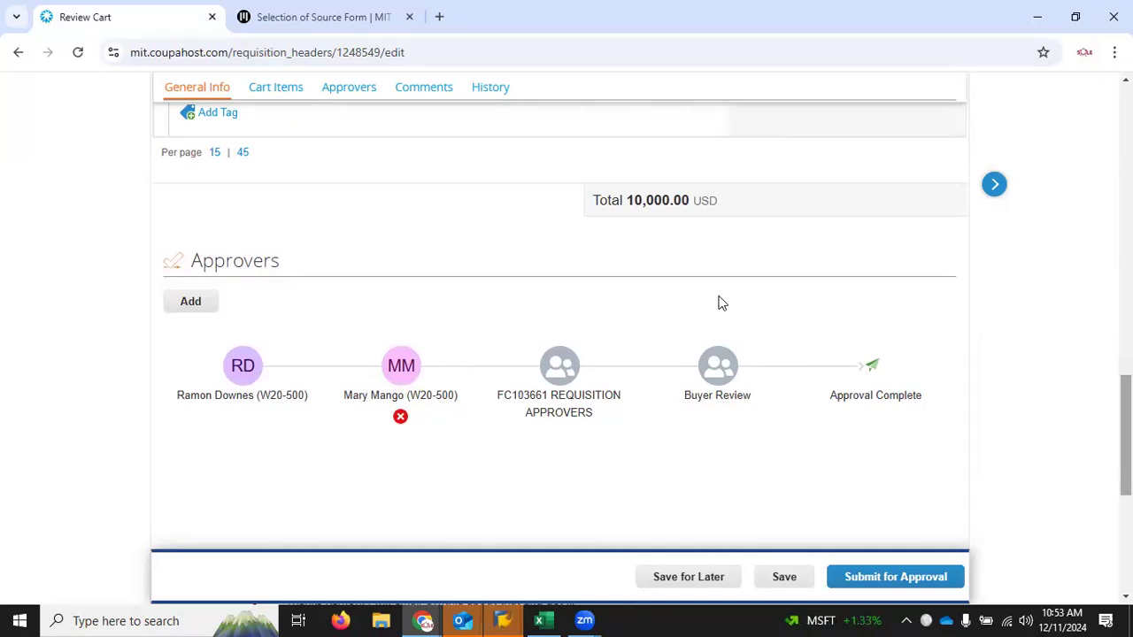
mouse_move(372, 434)
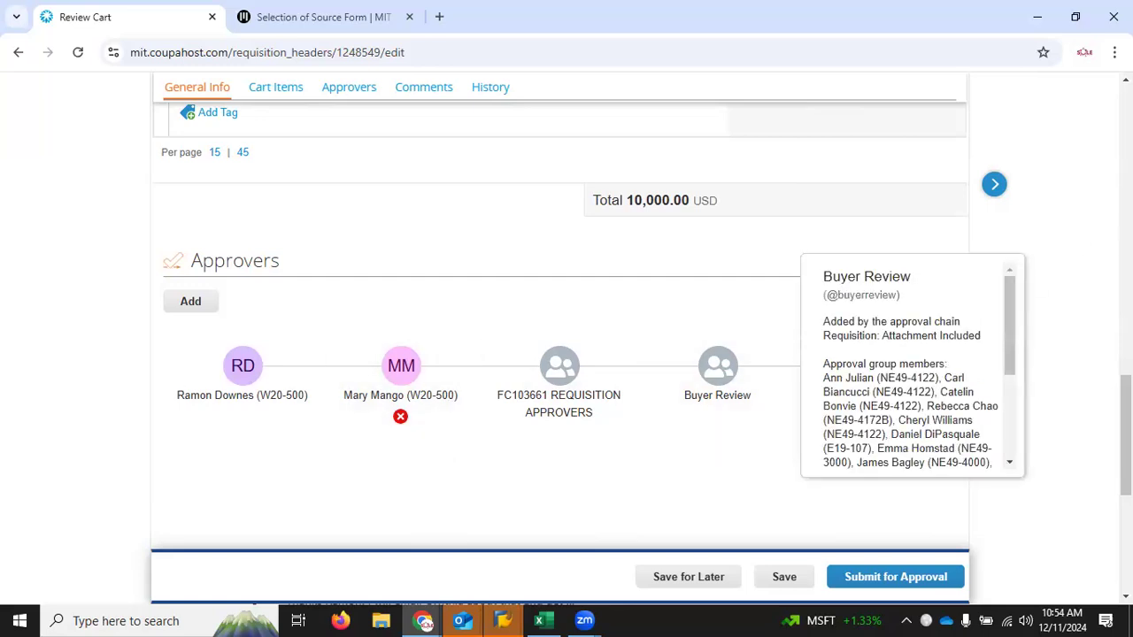
Step: Leave the cart review for the Coupa home page and look over the Recent Activity and To Do lists
scroll(318, 237, up, 15)
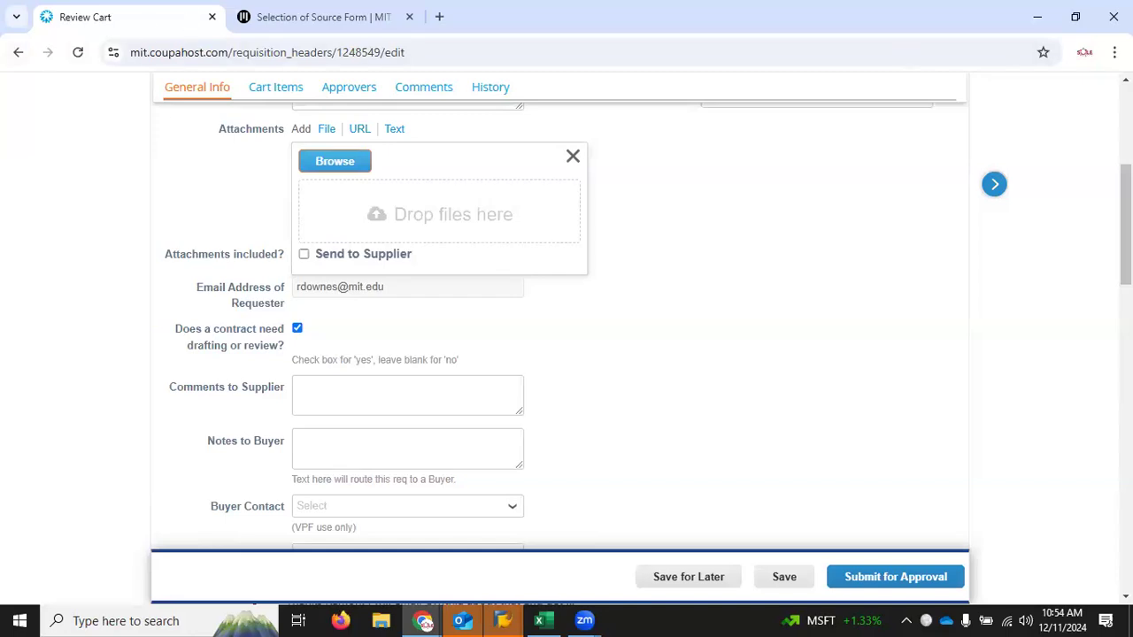
scroll(344, 164, up, 5)
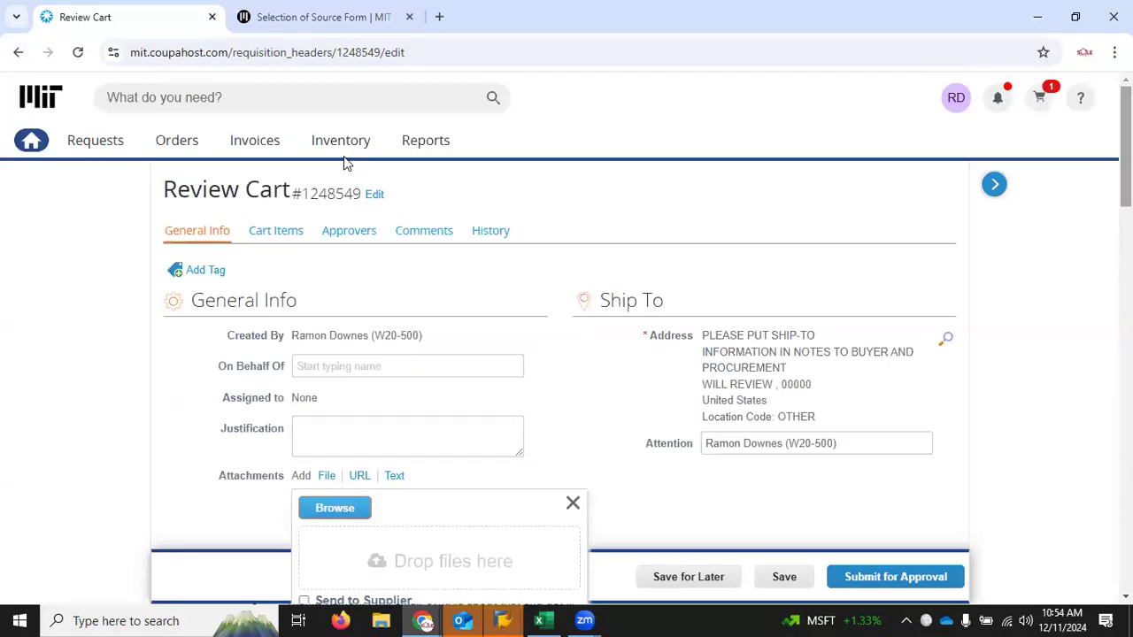
click(32, 141)
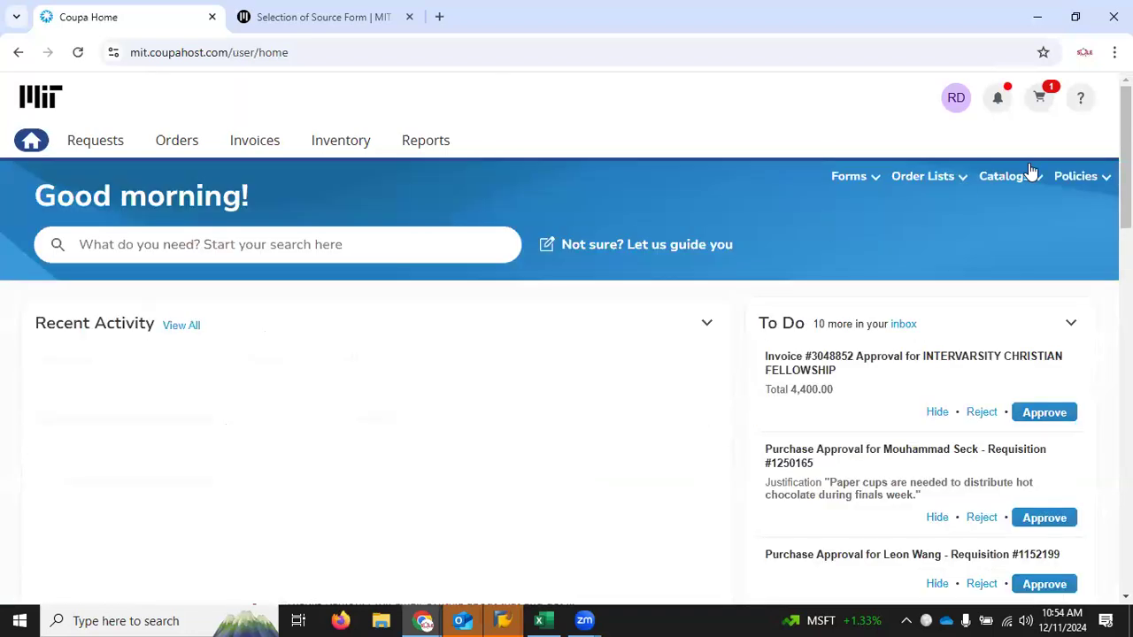
scroll(567, 336, down, 2)
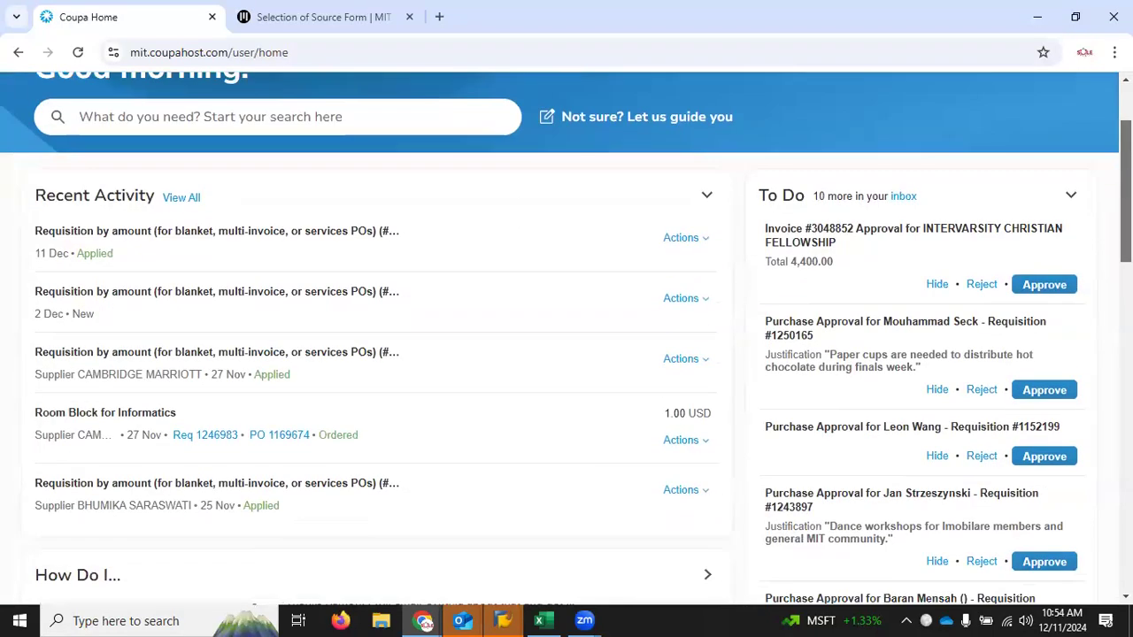
scroll(567, 336, down, 1)
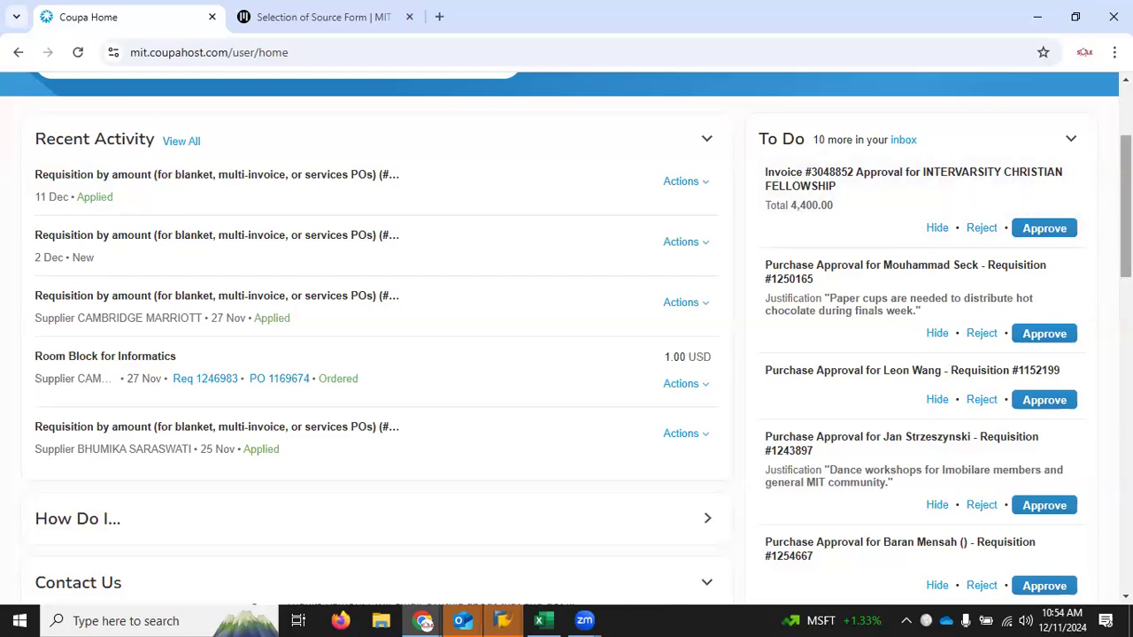
scroll(299, 269, up, 3)
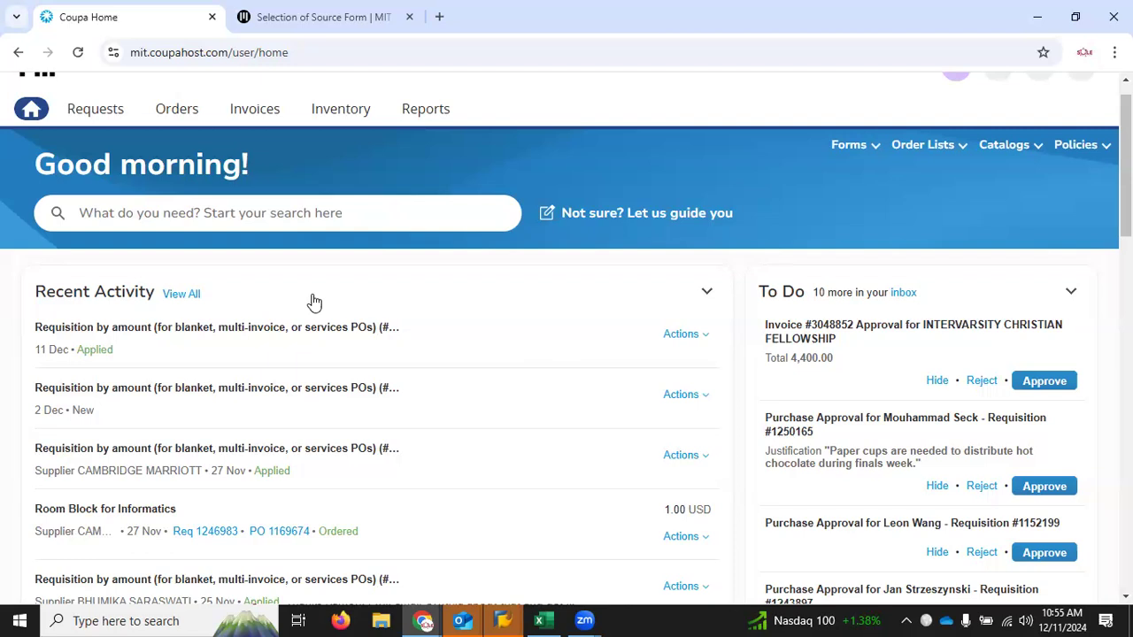
Step: Look through the list of policies, then the contact details, punchout catalogs and forms on the home page
click(1068, 155)
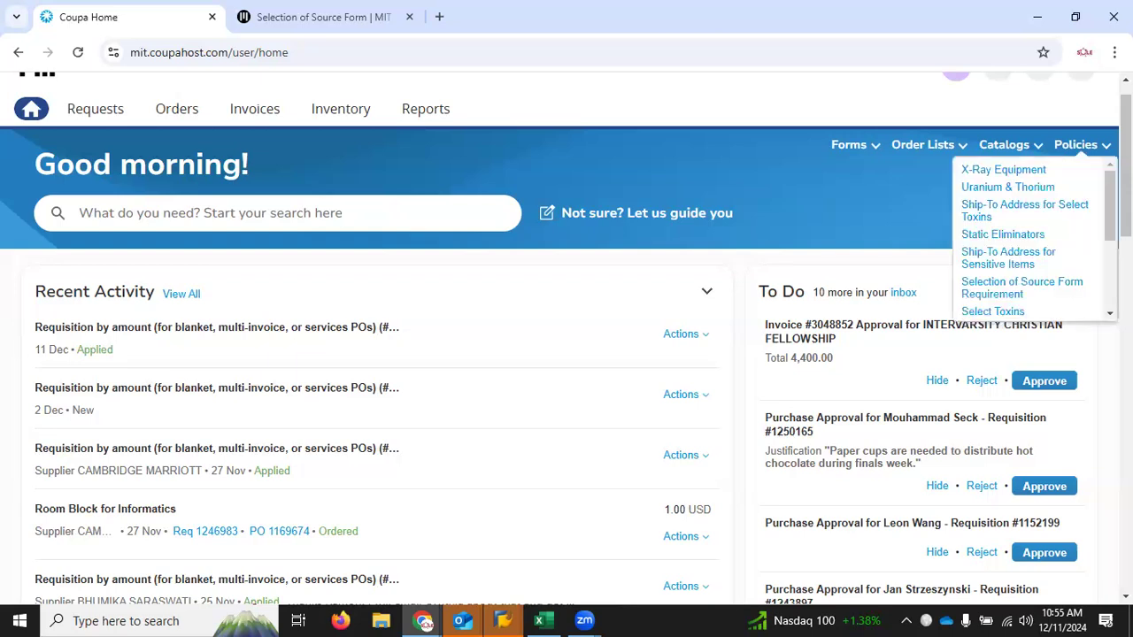
scroll(566, 339, down, 5)
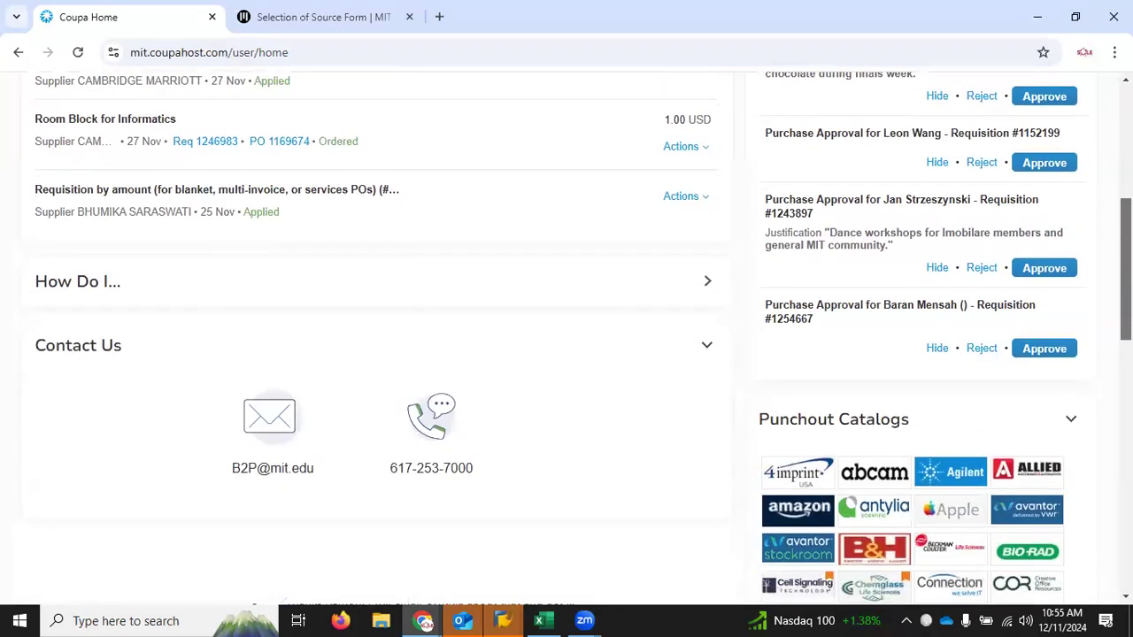
scroll(566, 339, down, 1)
scroll(1097, 399, down, 9)
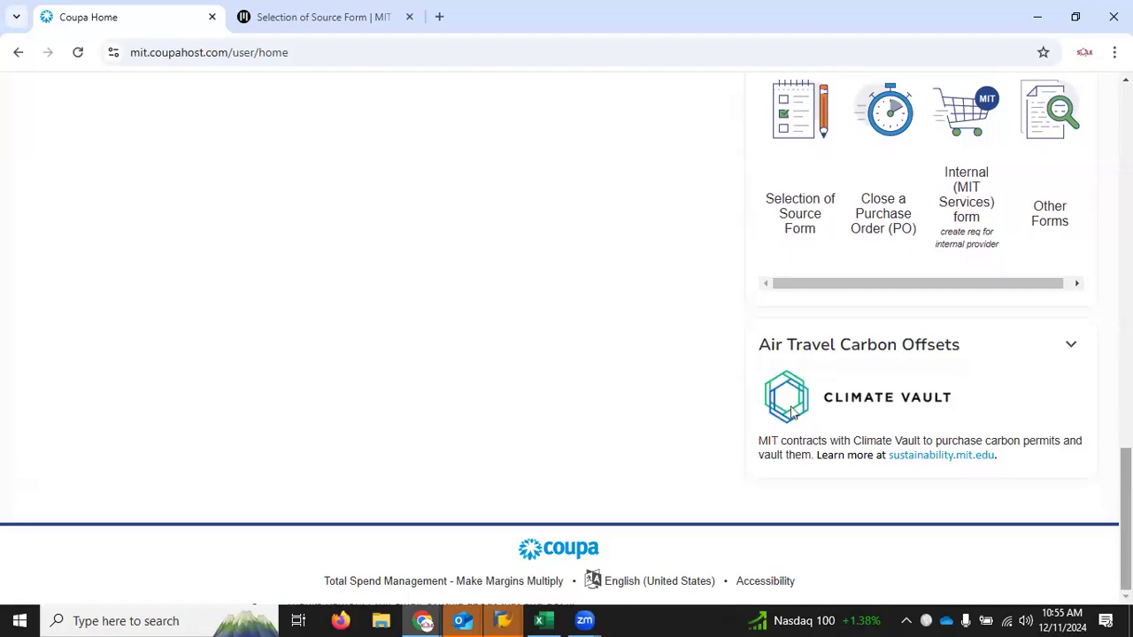
scroll(792, 413, up, 6)
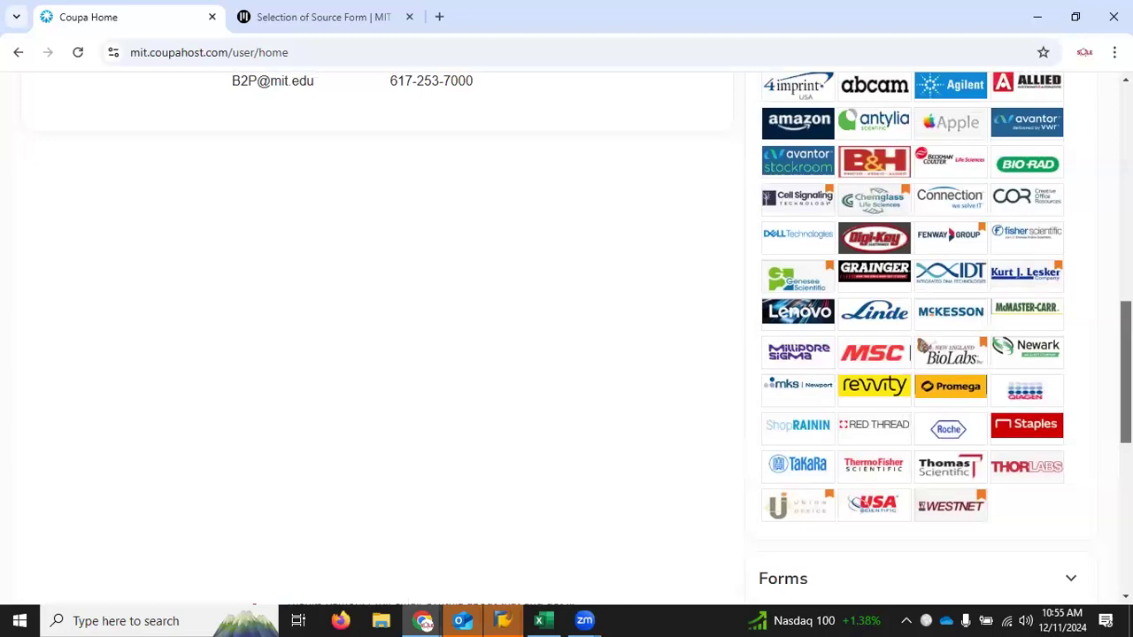
scroll(792, 413, up, 10)
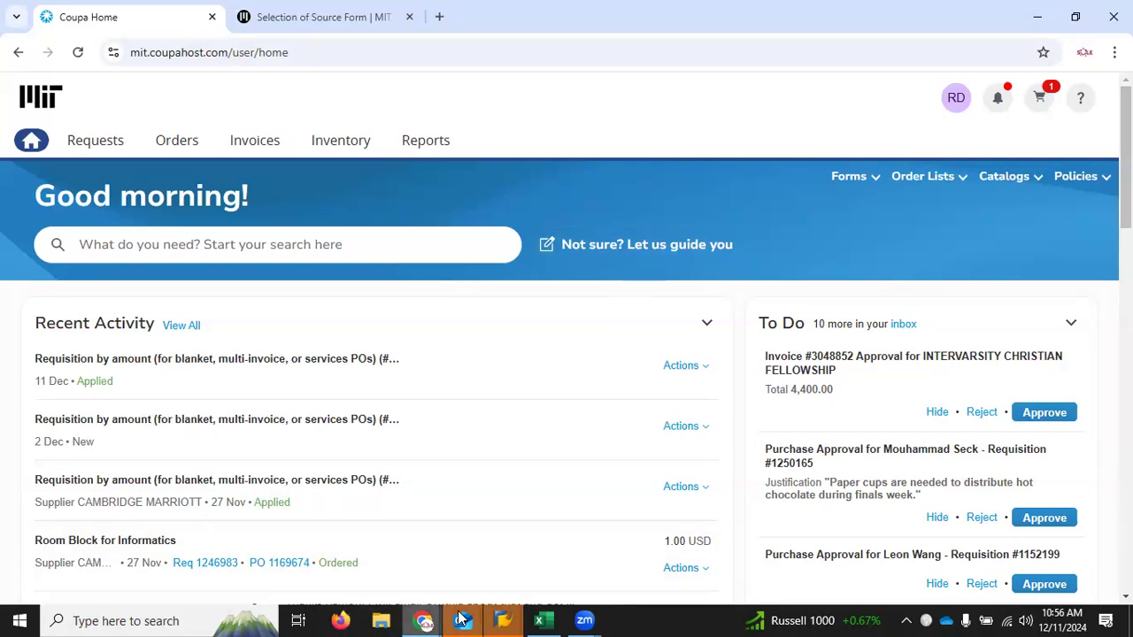
mouse_move(462, 620)
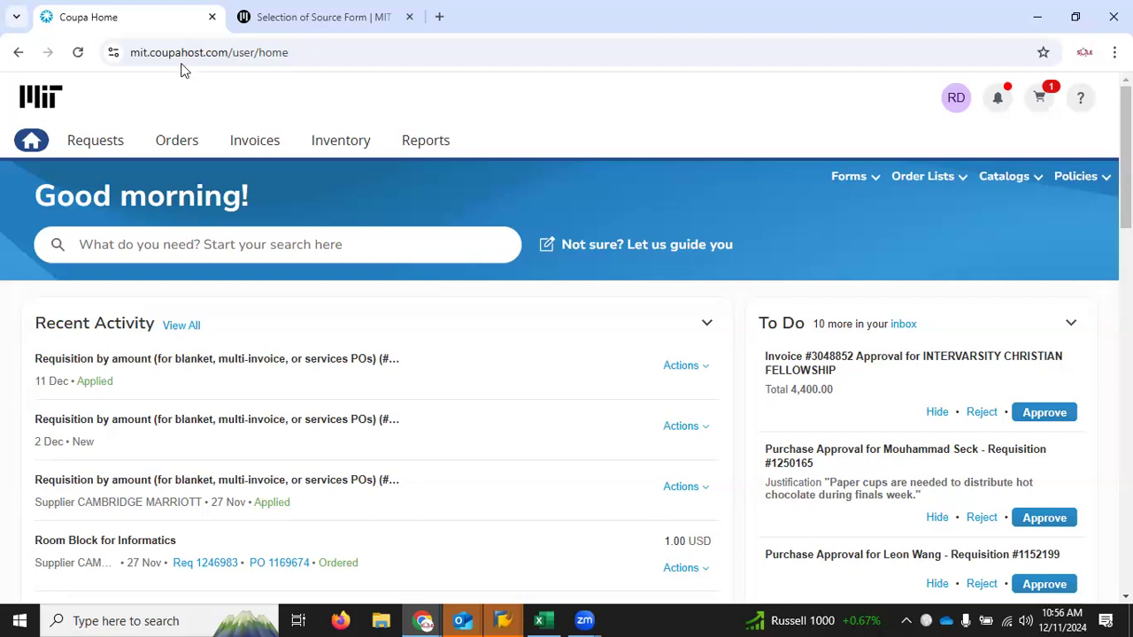
drag(228, 53, 133, 58)
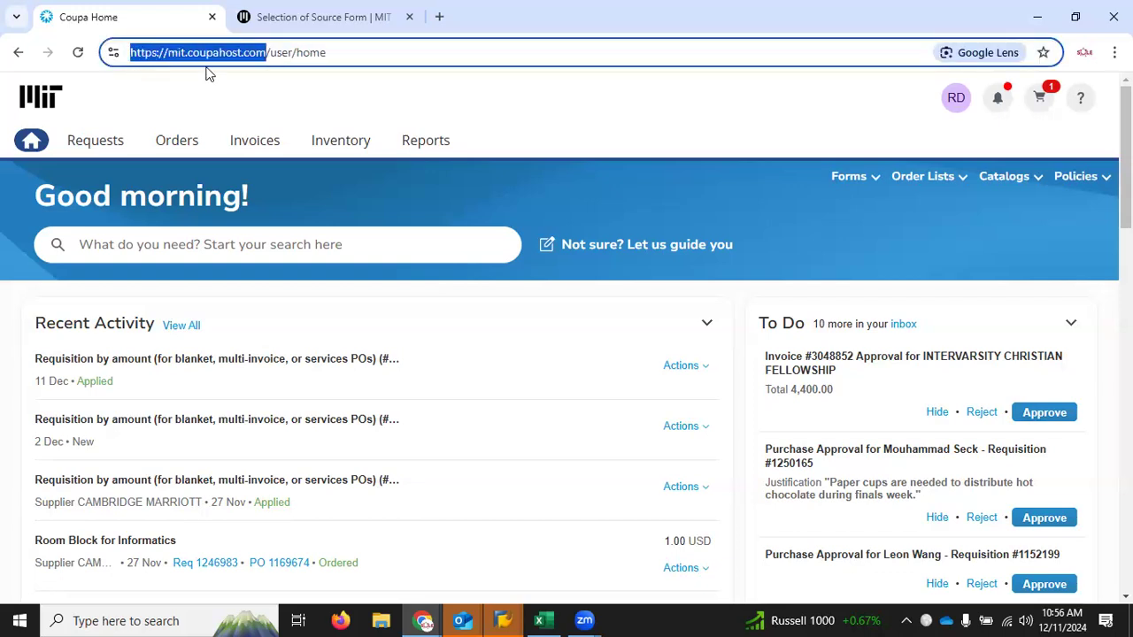